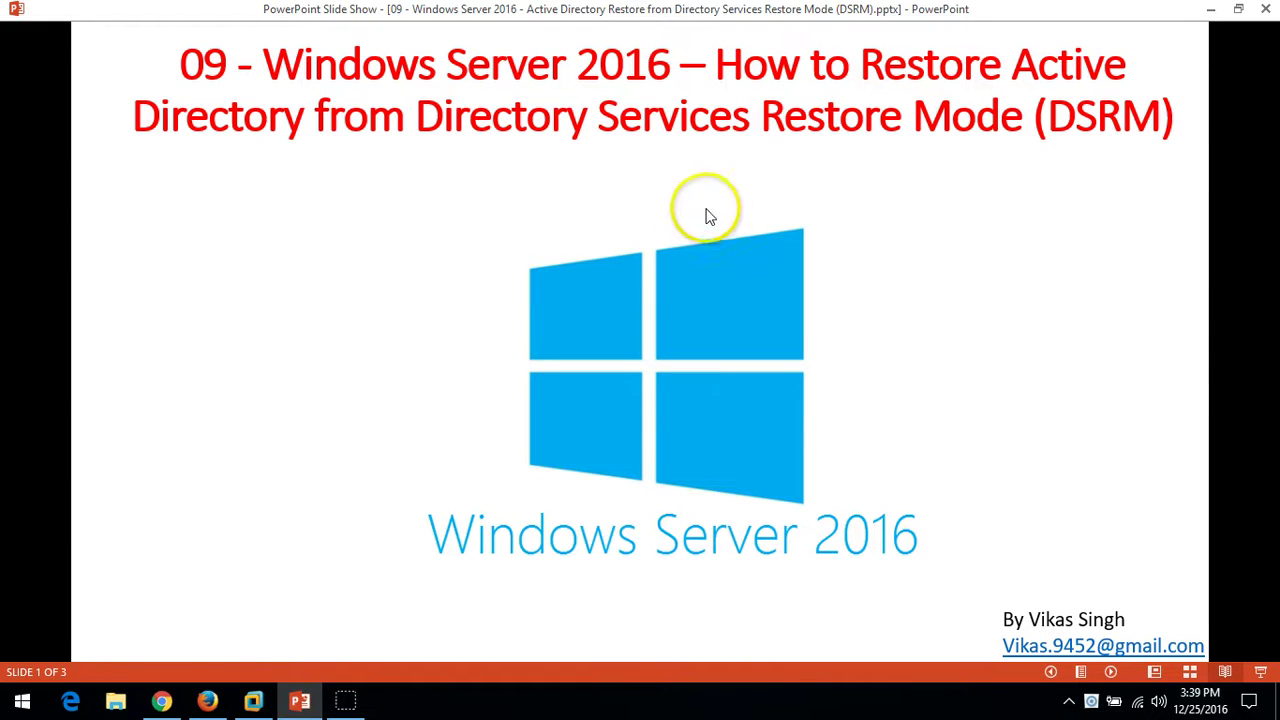
Advance the slideshow to the demo environment slide, then return to the DC01 VM
click(1110, 674)
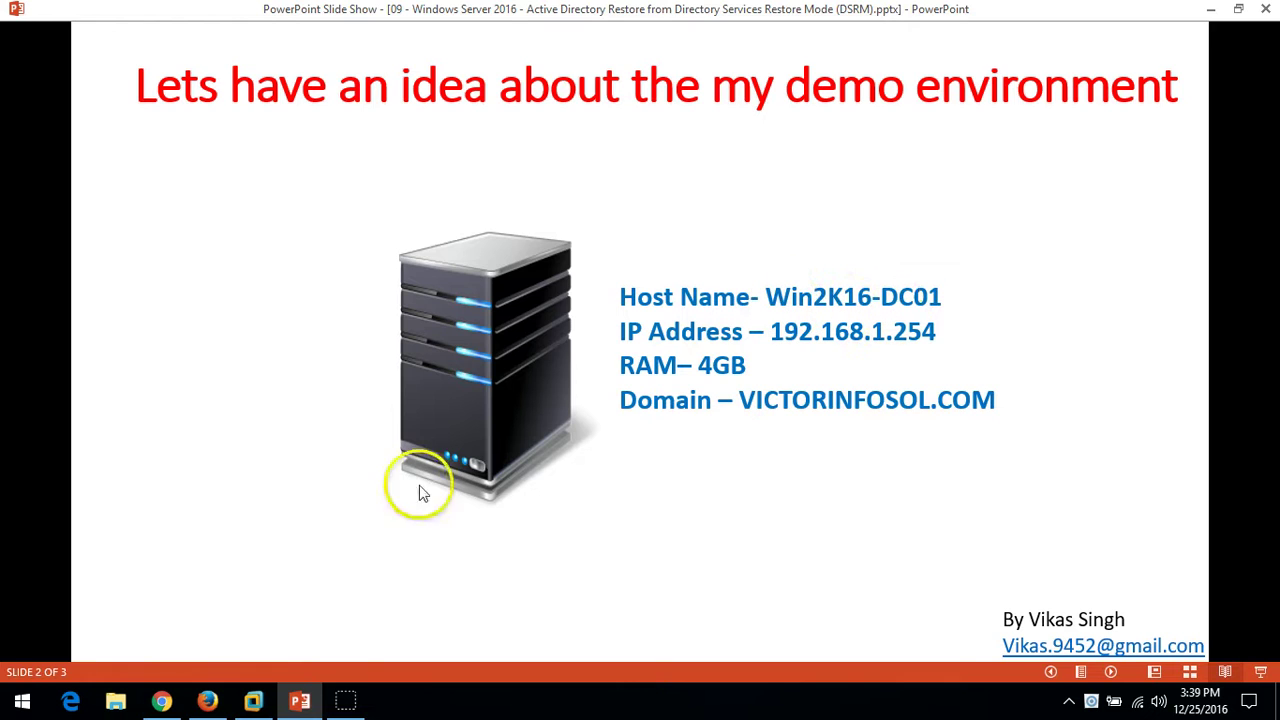
click(266, 704)
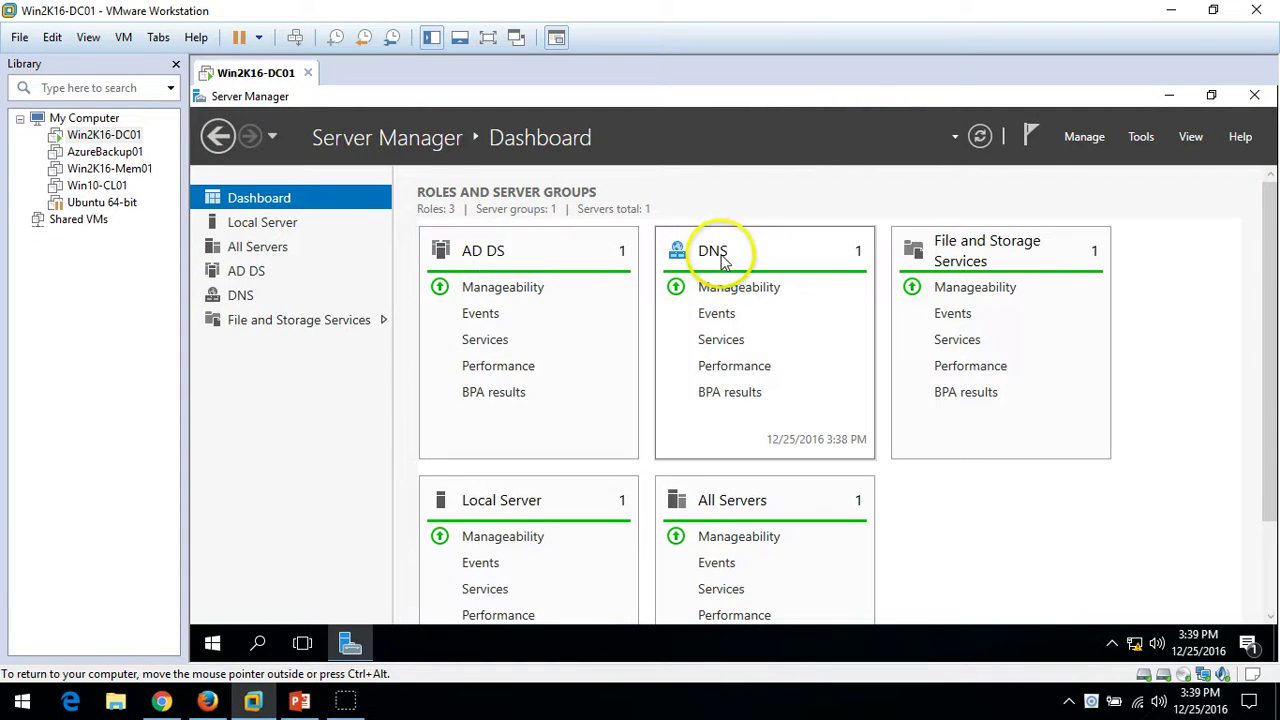
Check the Local Server's domain details in System Properties, then close it
click(274, 224)
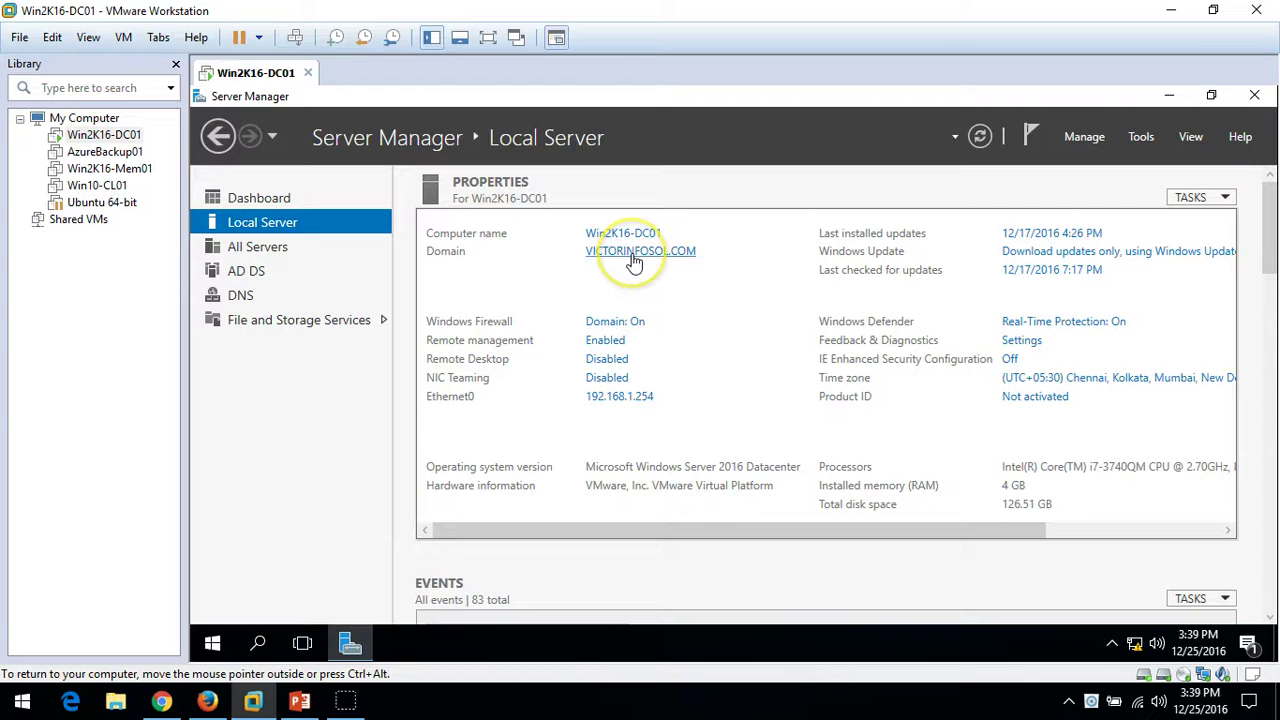
click(633, 253)
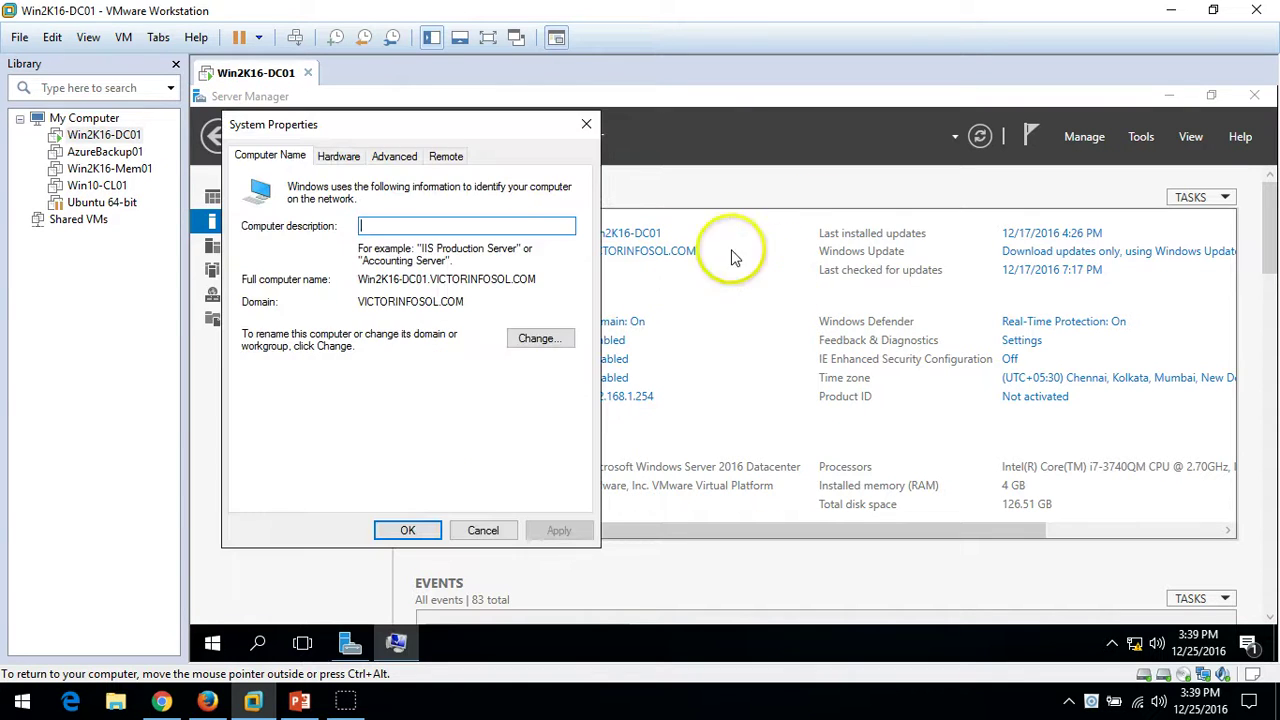
click(586, 123)
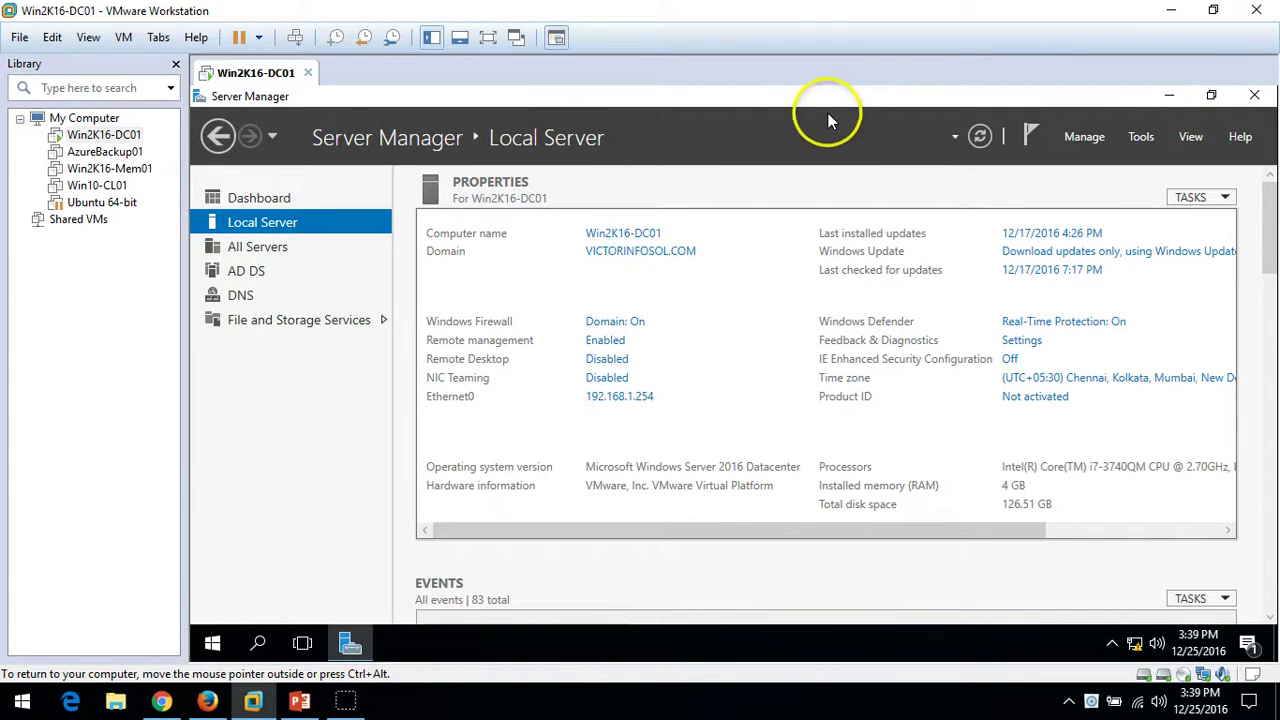
Launch Active Directory Users and Computers from the Server Manager Tools menu
click(1141, 137)
scroll(1112, 390, up, 3)
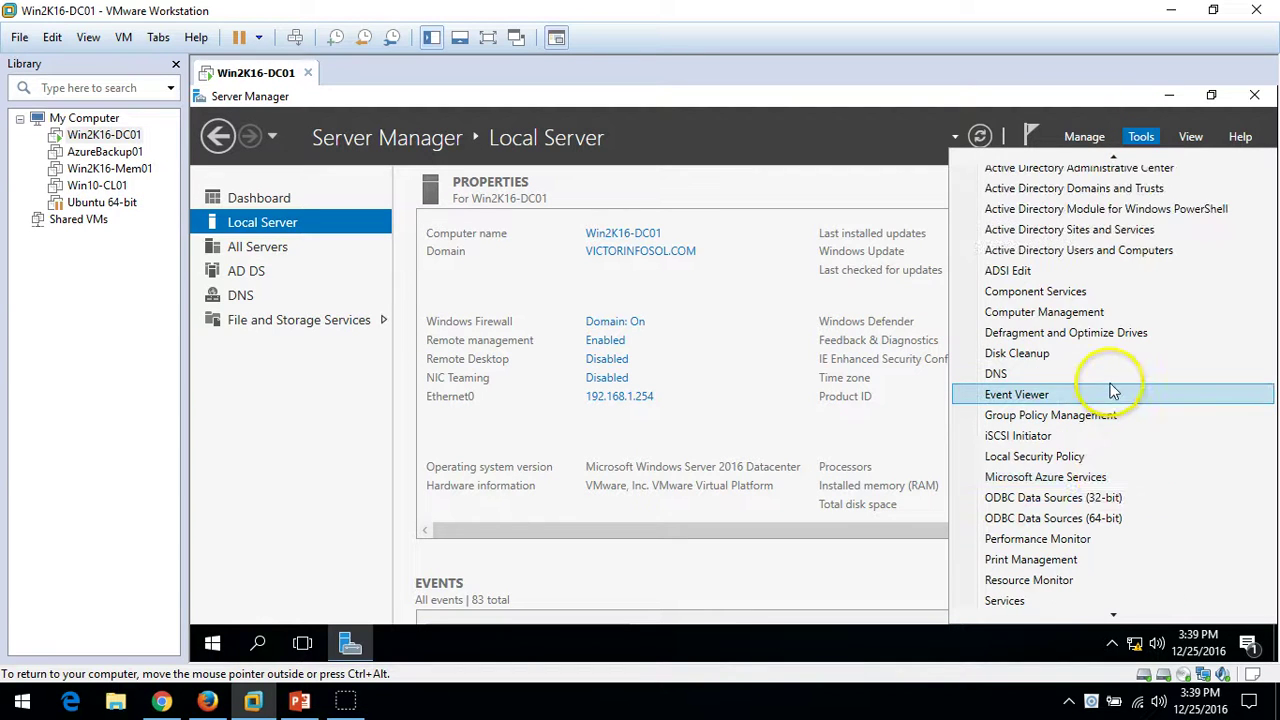
scroll(1112, 390, up, 1)
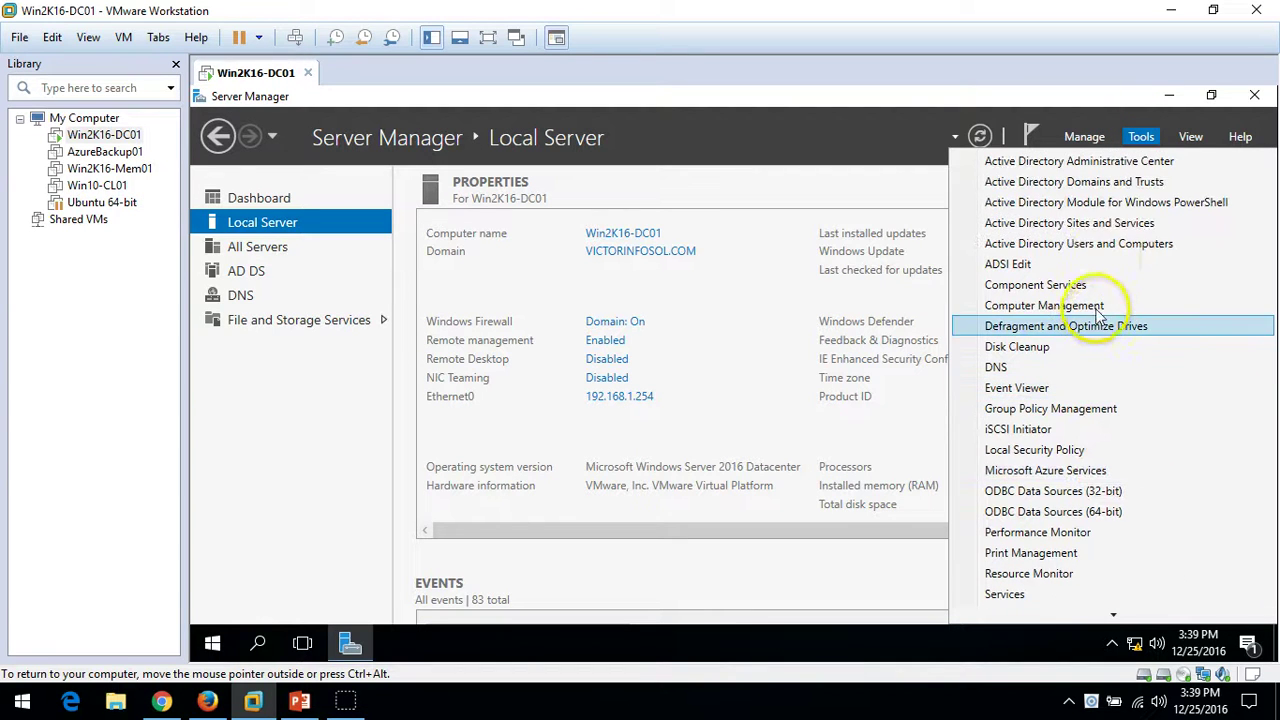
click(1107, 253)
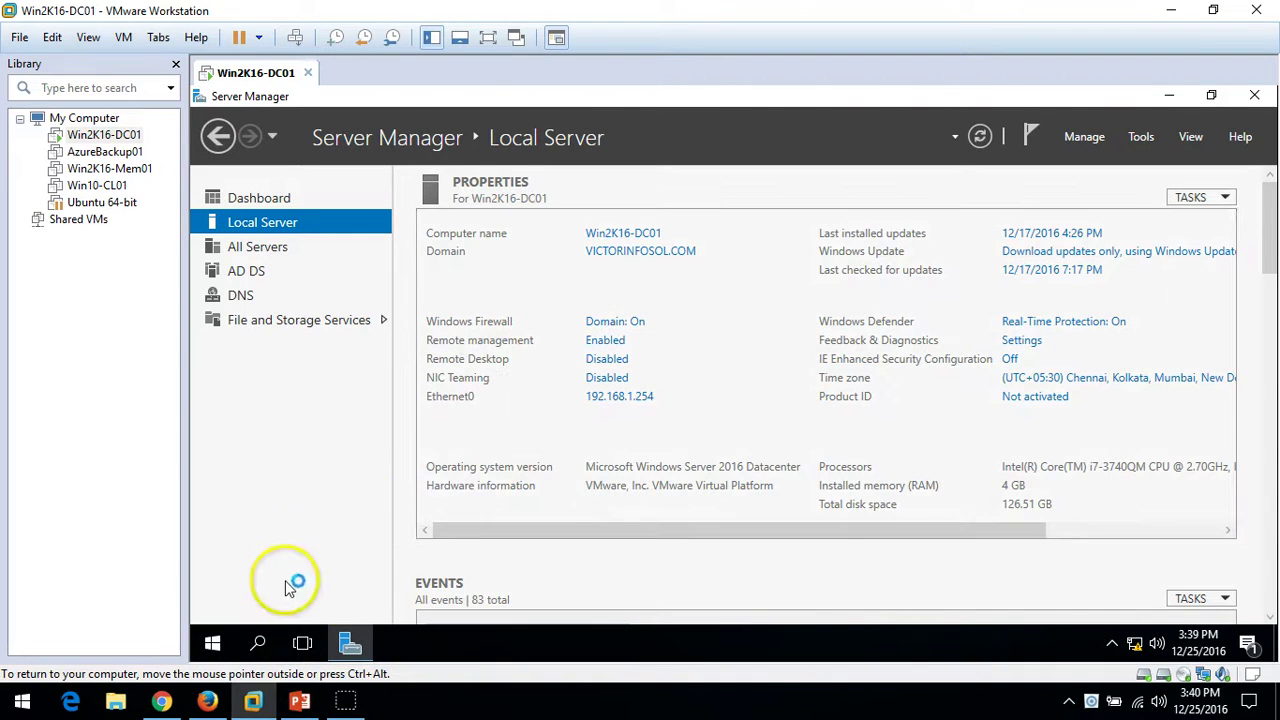
Go back to the title slide in the slideshow, then hide it to return to the VM
click(299, 700)
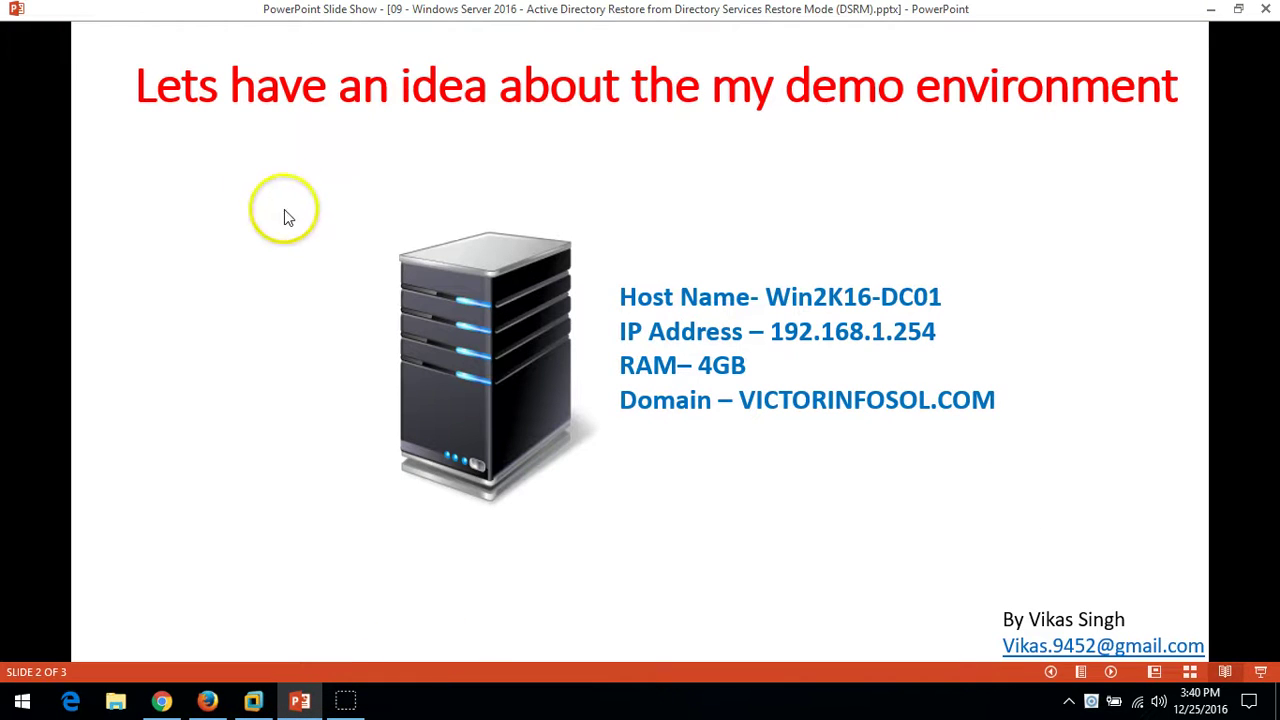
click(1051, 673)
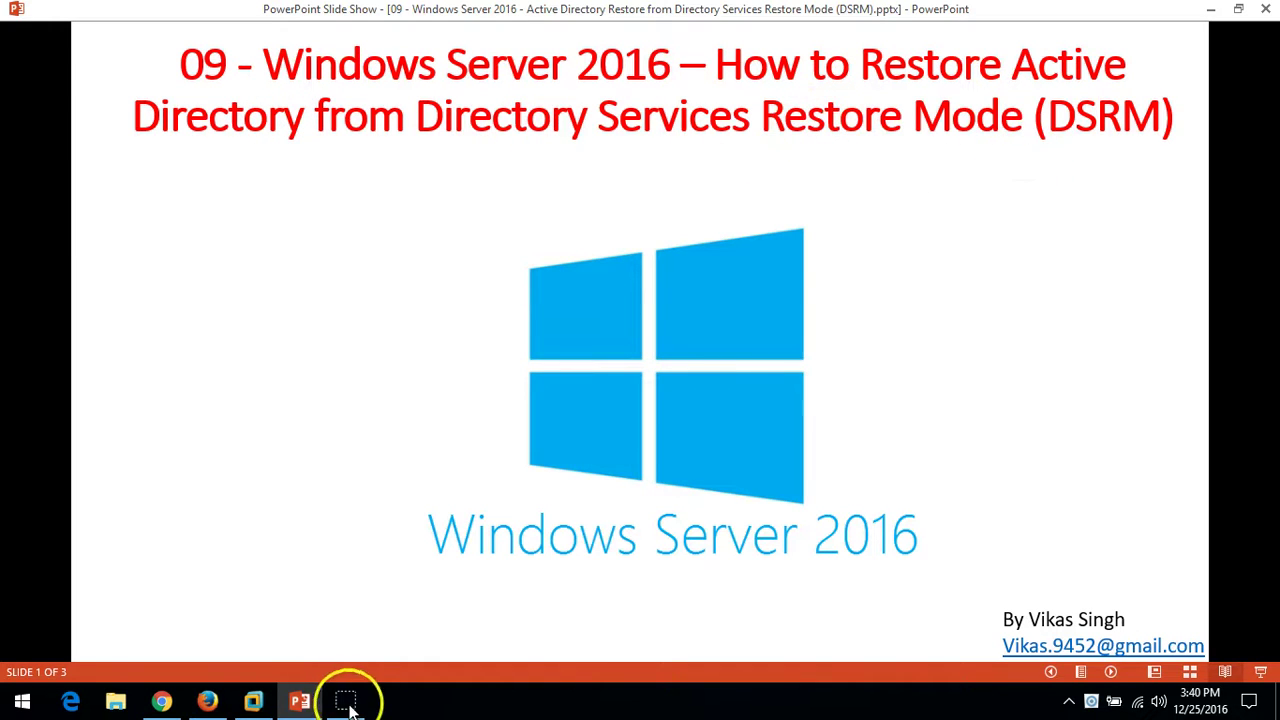
click(295, 704)
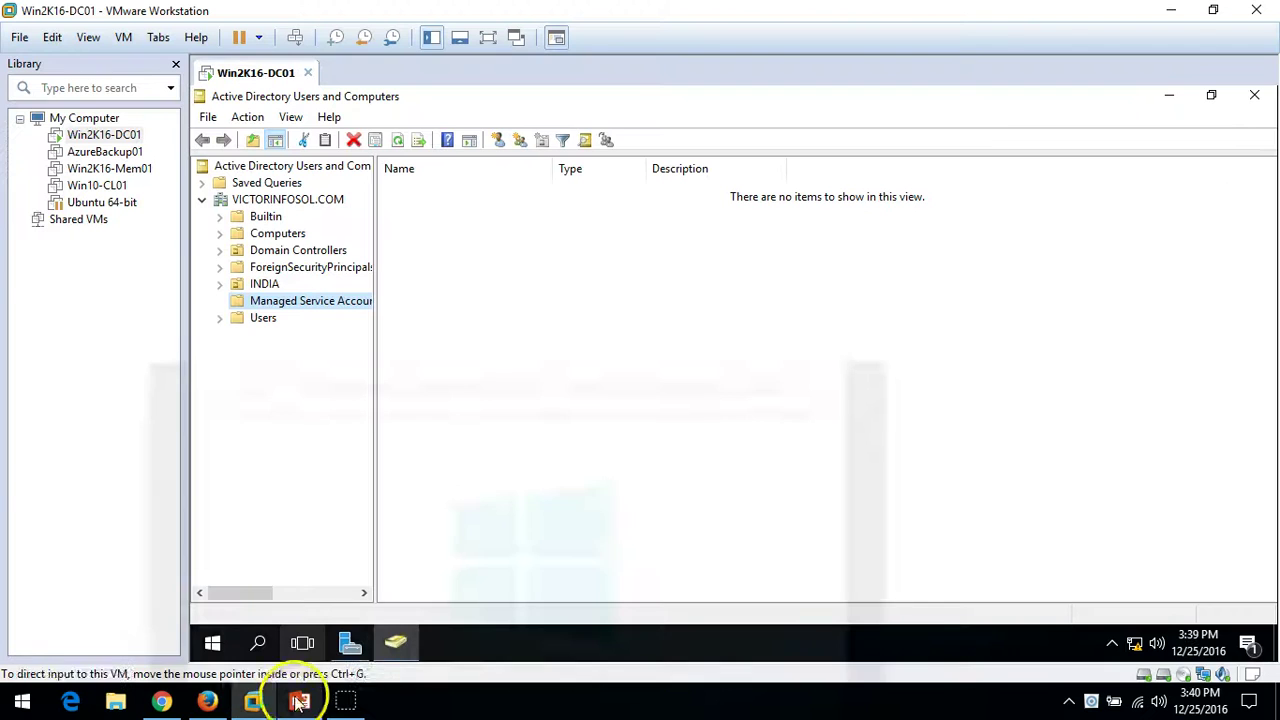
Delete the three computer accounts in INDIA's Computers unit
click(265, 285)
double_click(470, 191)
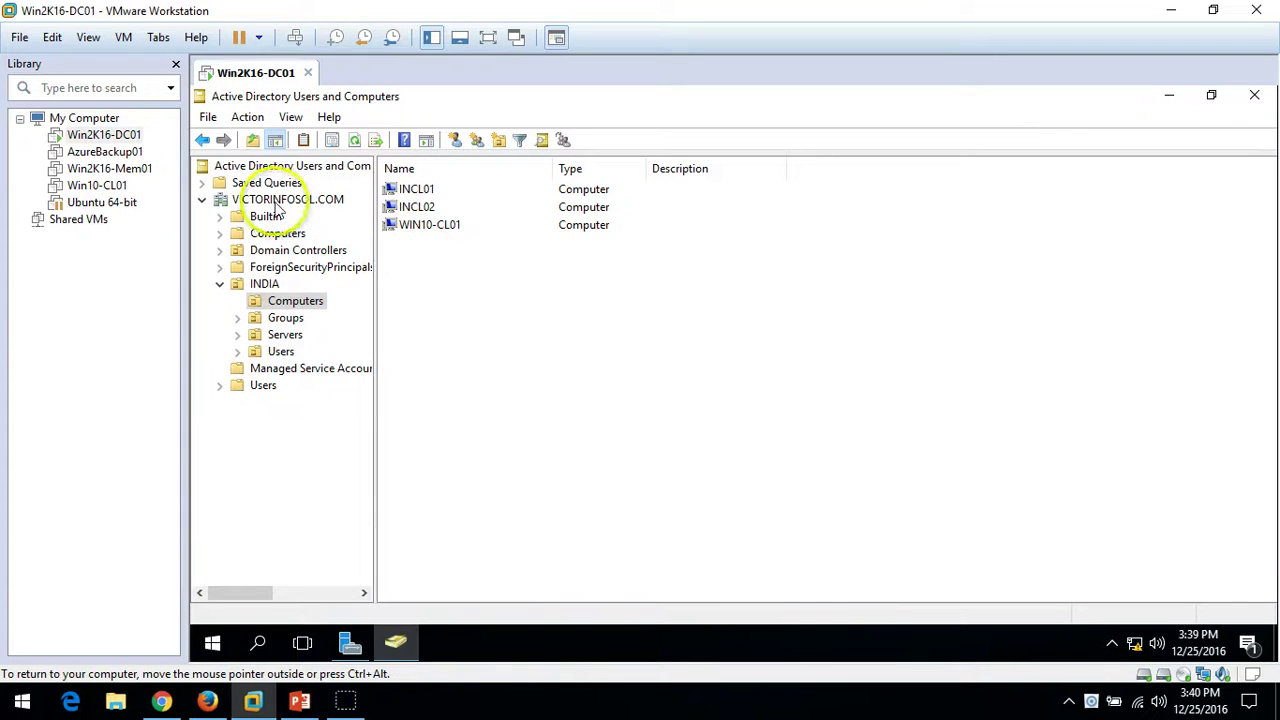
drag(414, 263, 423, 337)
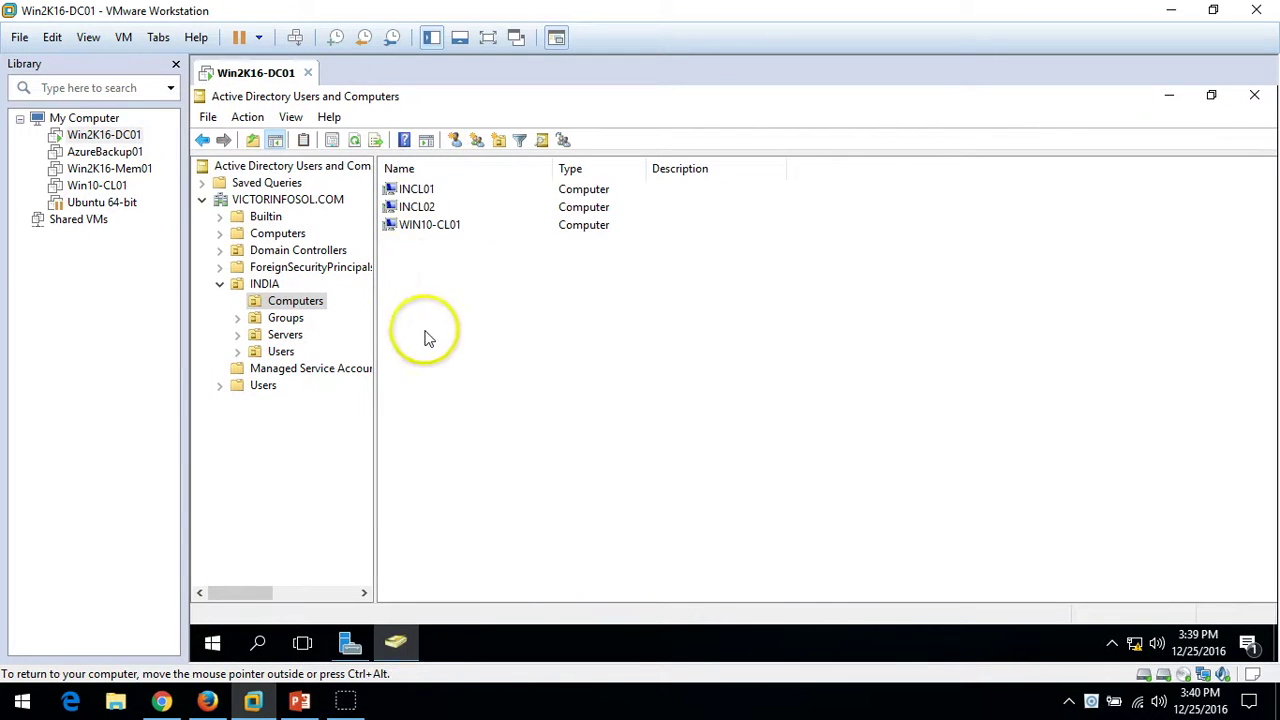
shift+click(440, 226)
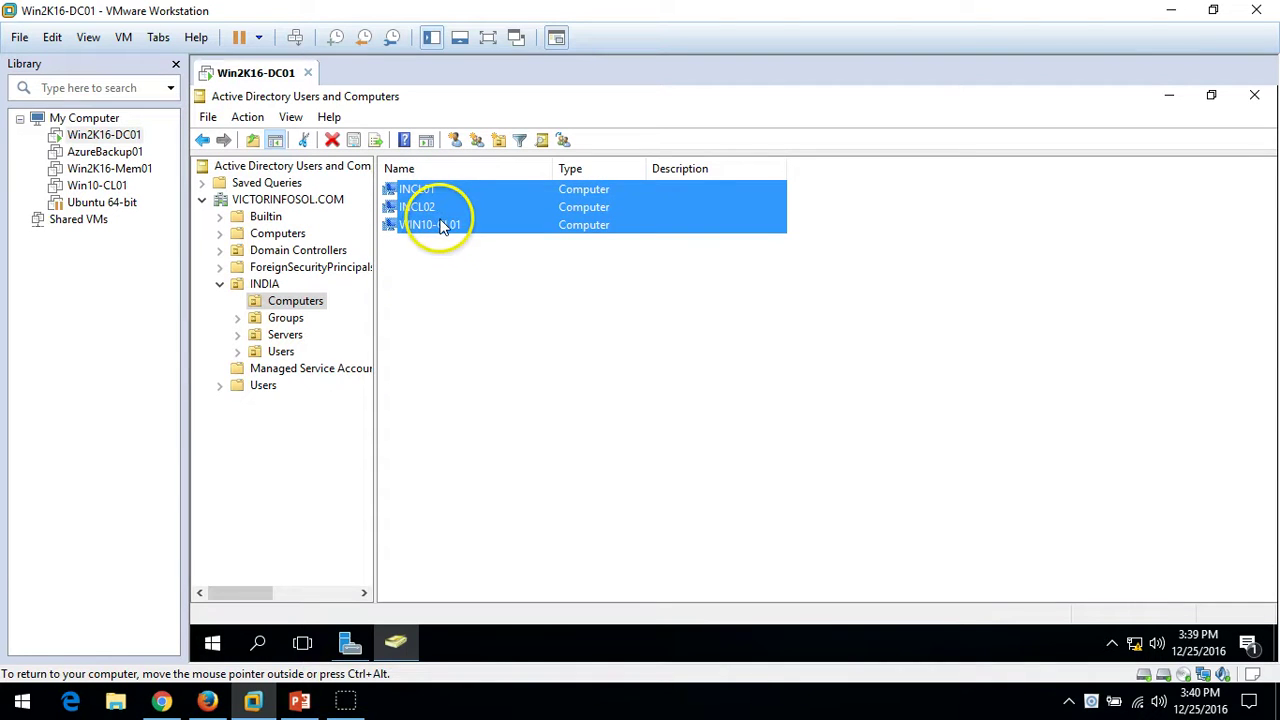
right_click(440, 226)
click(495, 388)
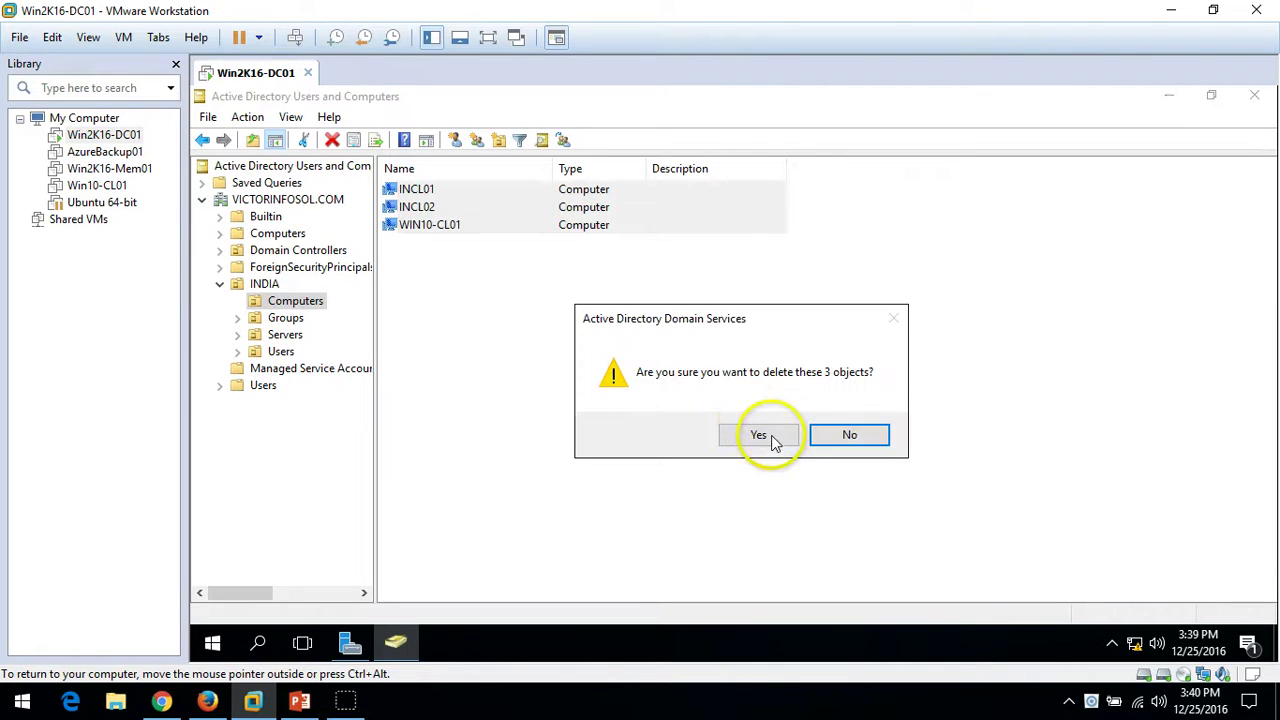
click(759, 435)
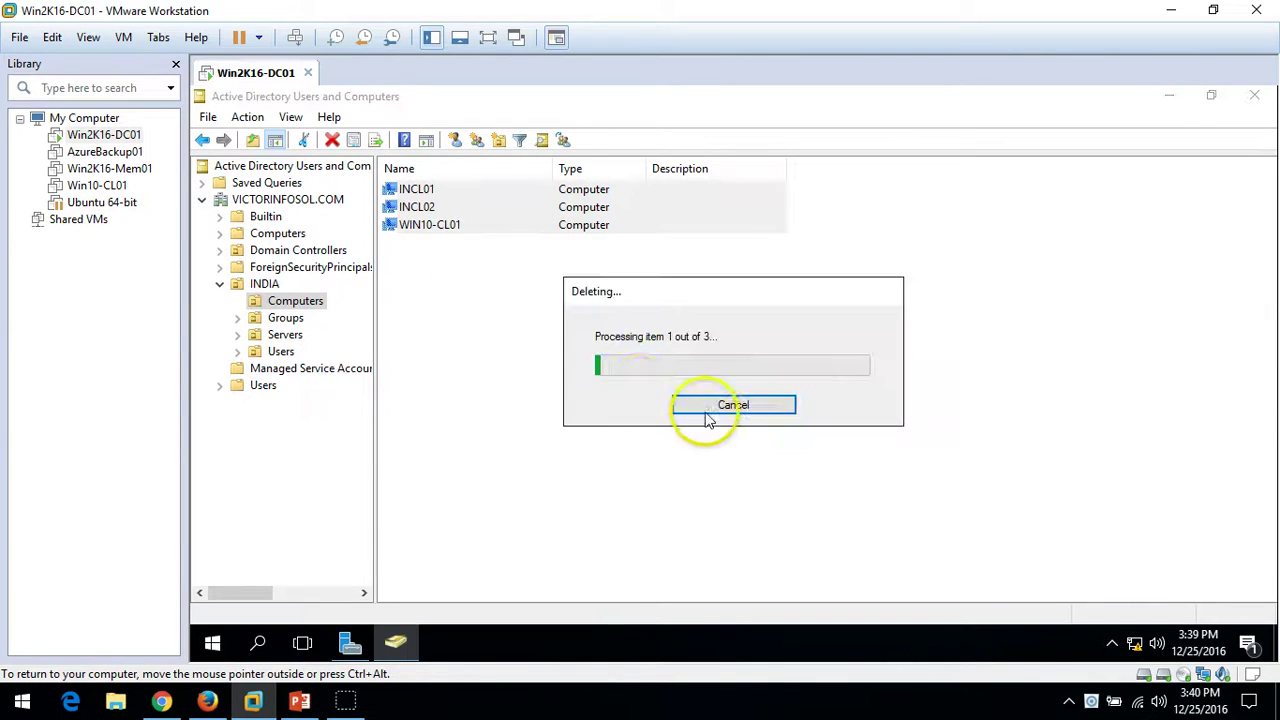
Delete the Win2K16-Mem01 computer account from INDIA's Servers unit
click(282, 335)
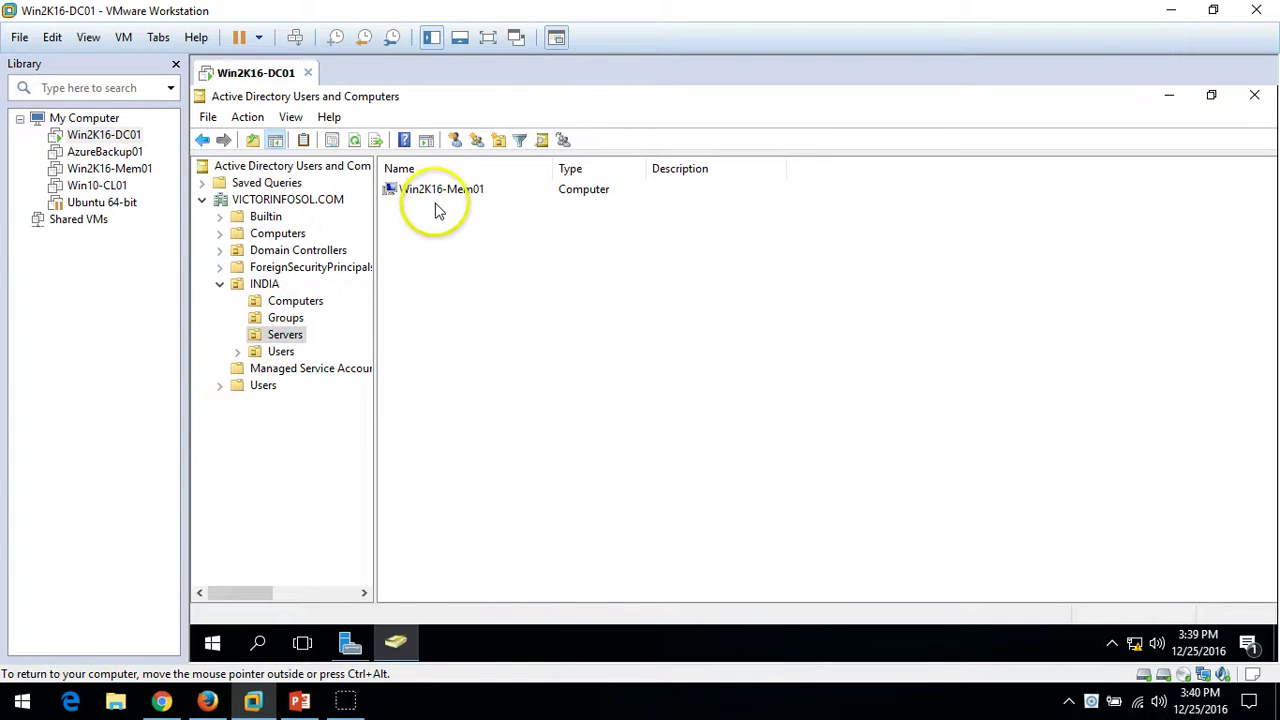
click(434, 194)
key(shift+F10)
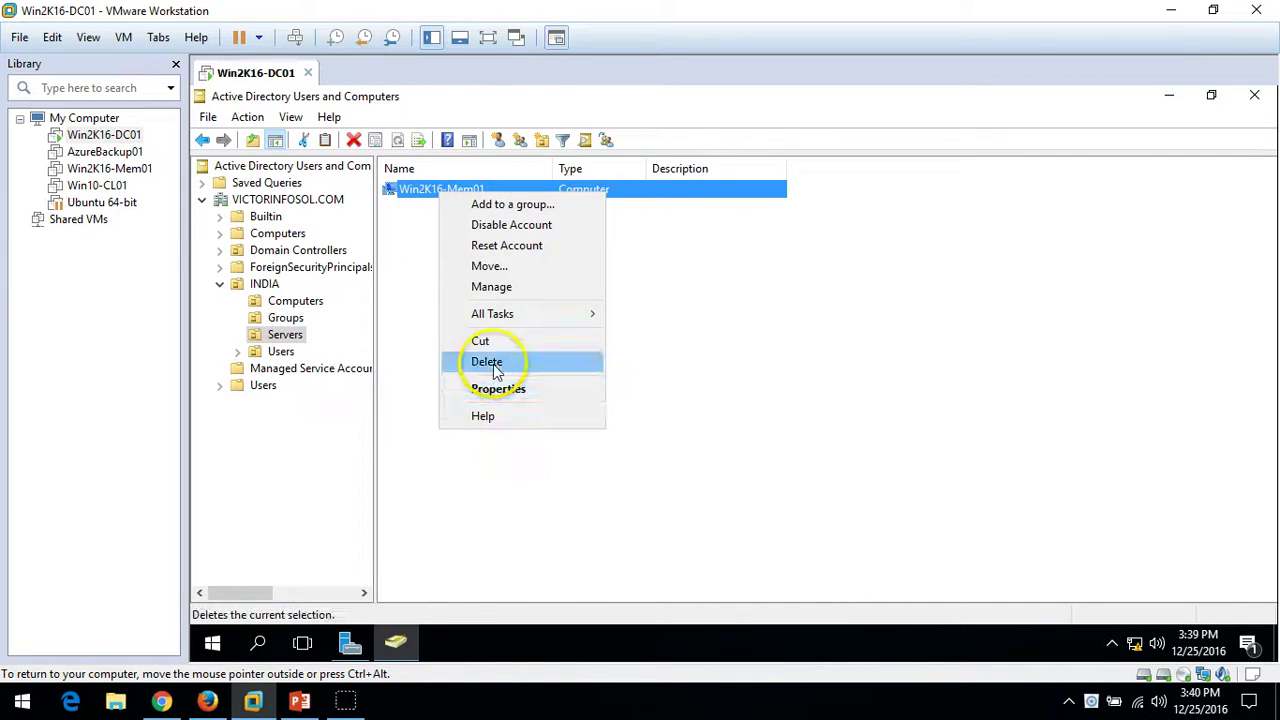
click(496, 362)
click(762, 434)
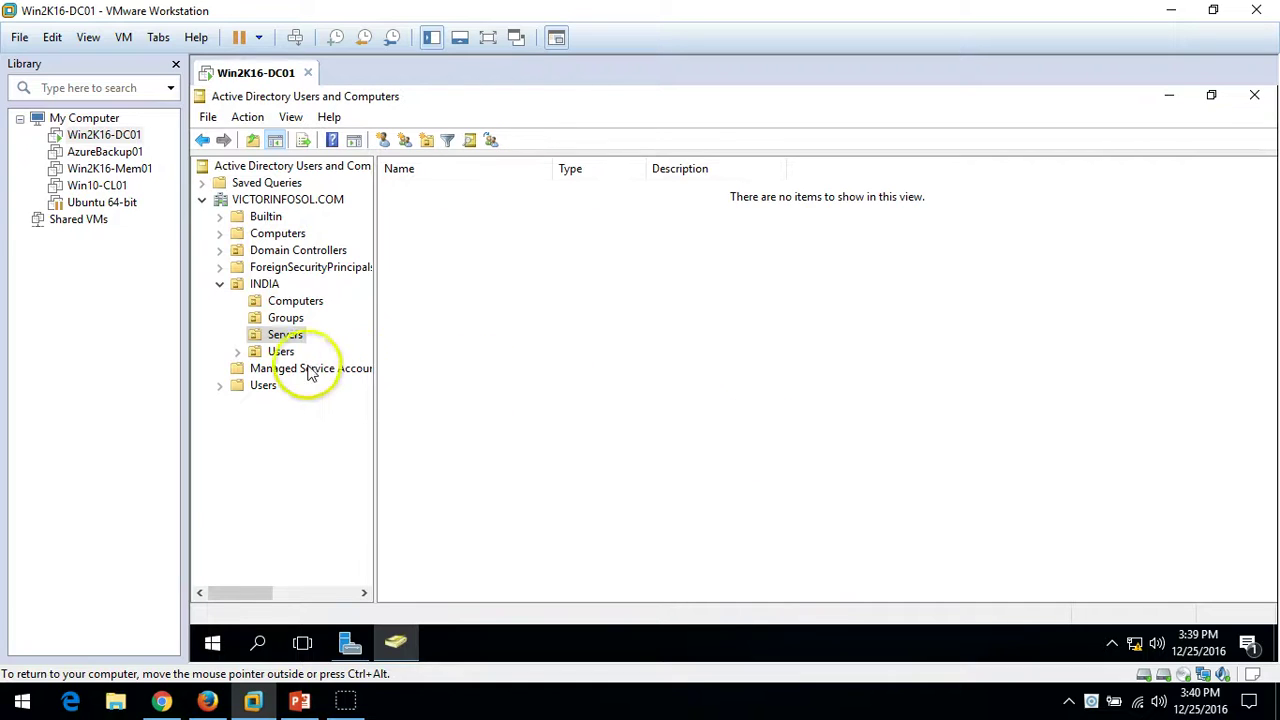
Delete the two numbered user accounts in INDIA's Users unit
click(280, 352)
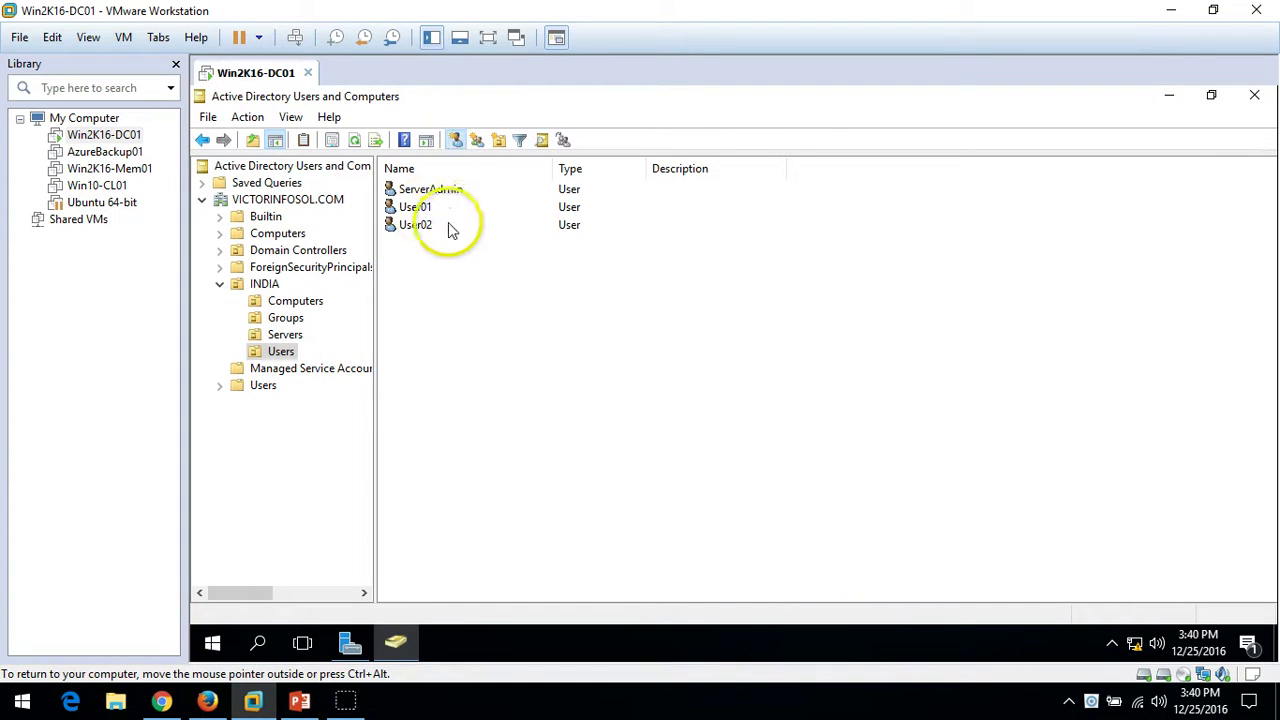
click(428, 192)
shift+click(423, 228)
drag(423, 243, 455, 208)
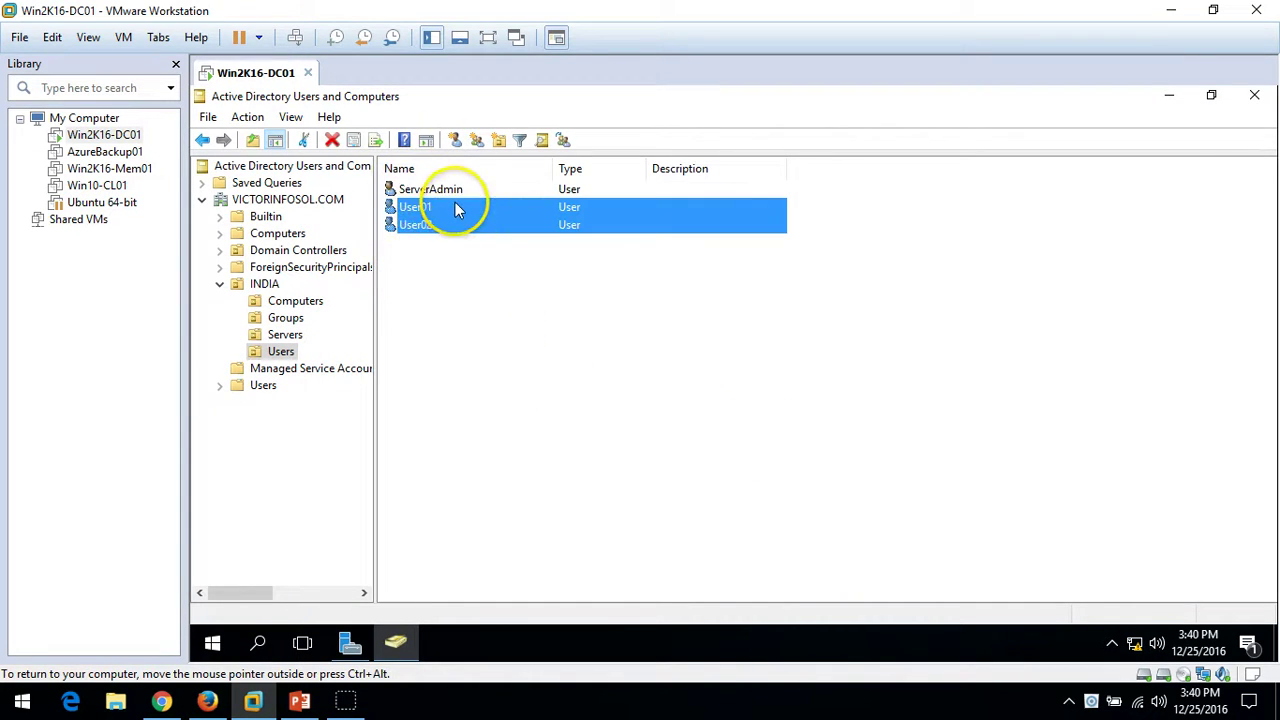
right_click(455, 208)
click(500, 391)
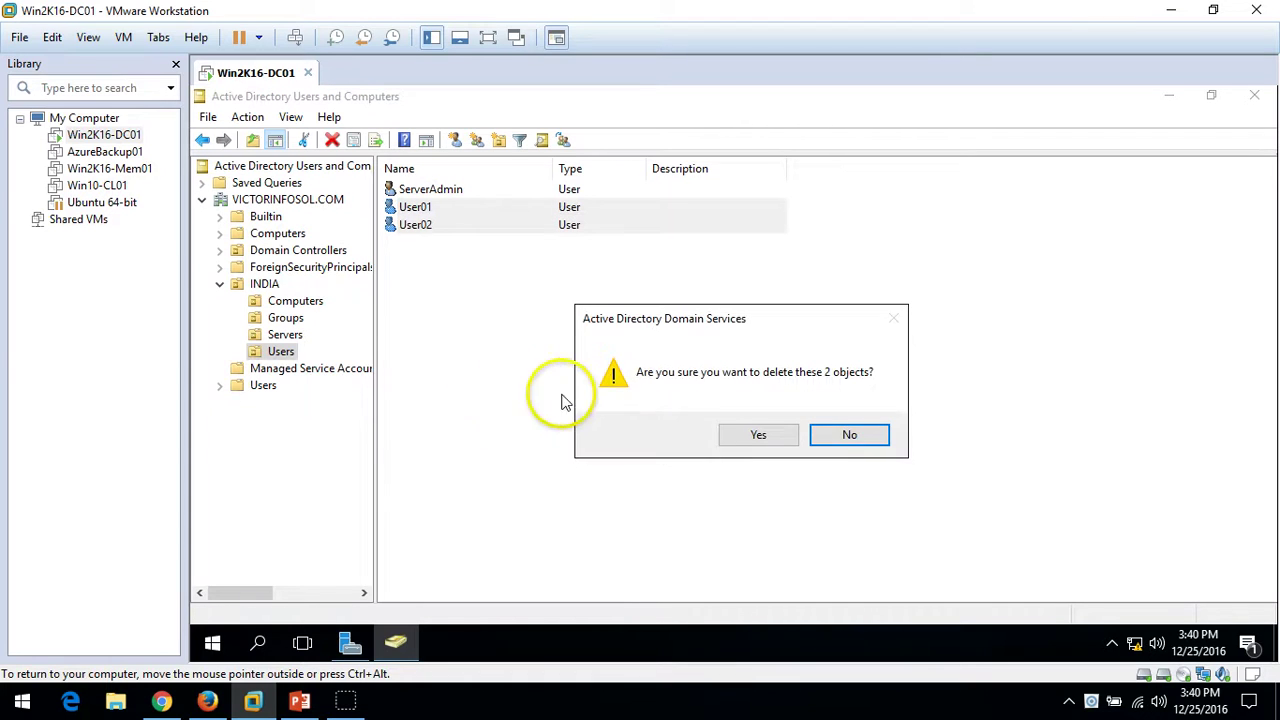
click(756, 436)
Delete the remaining admin user account and reopen the now-empty INDIA Users container
click(489, 194)
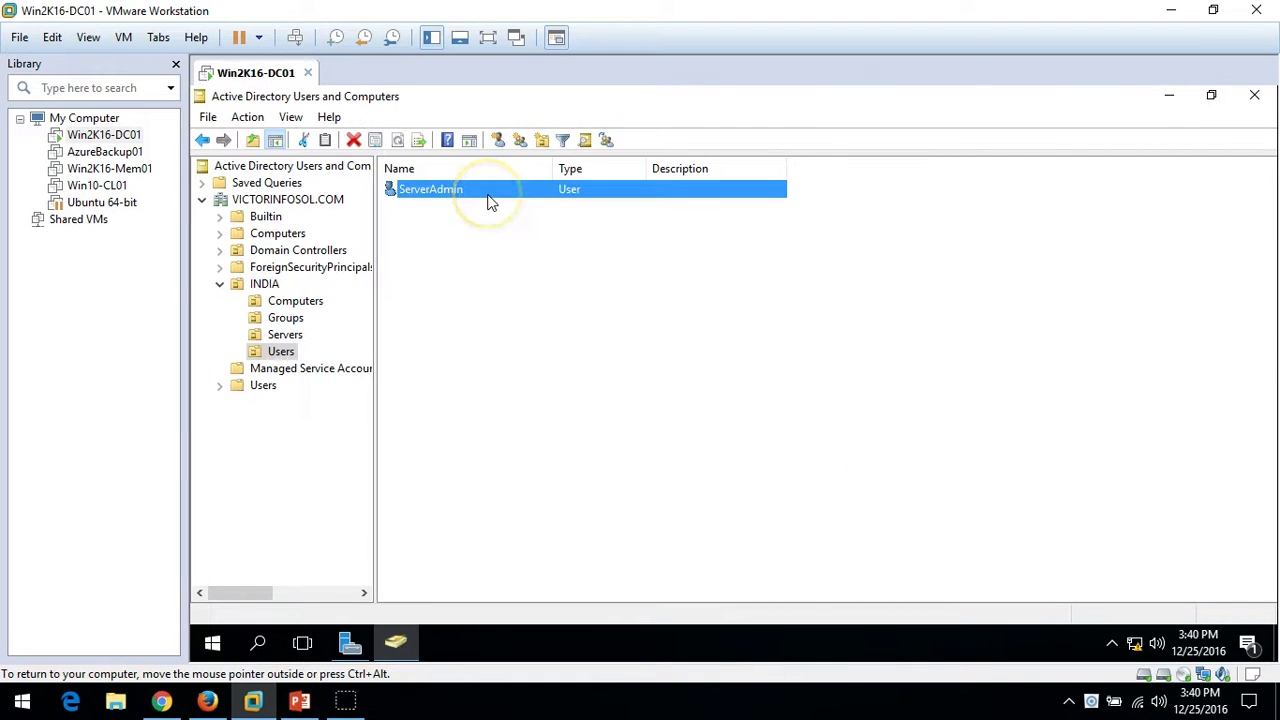
key(Delete)
click(795, 437)
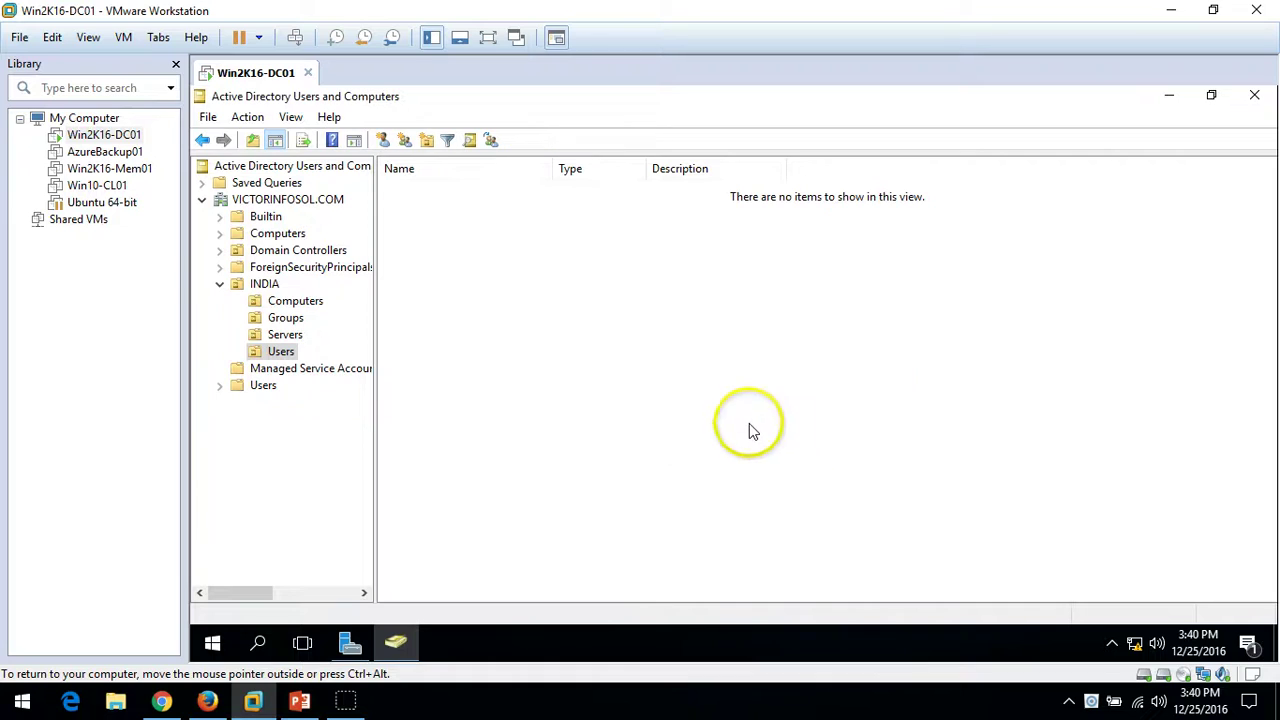
click(280, 348)
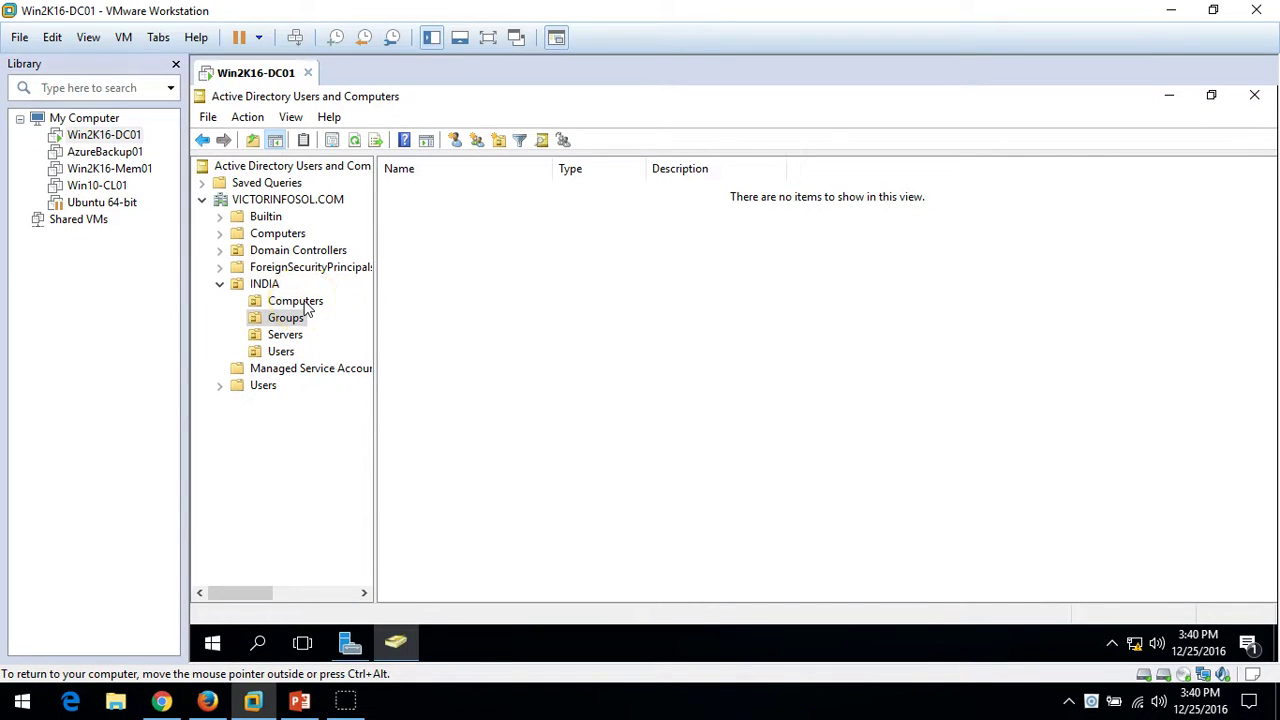
click(283, 352)
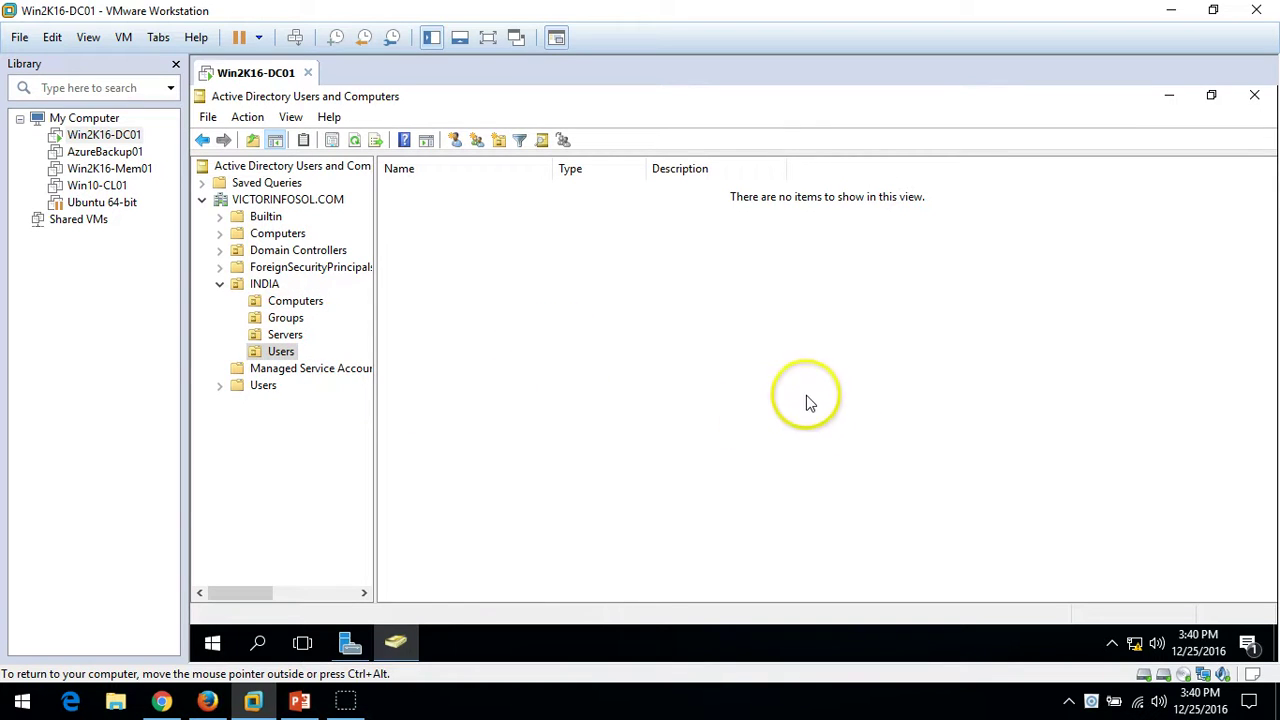
Close ADUC and start Windows Server Backup from the Dashboard's Tools menu
click(1254, 93)
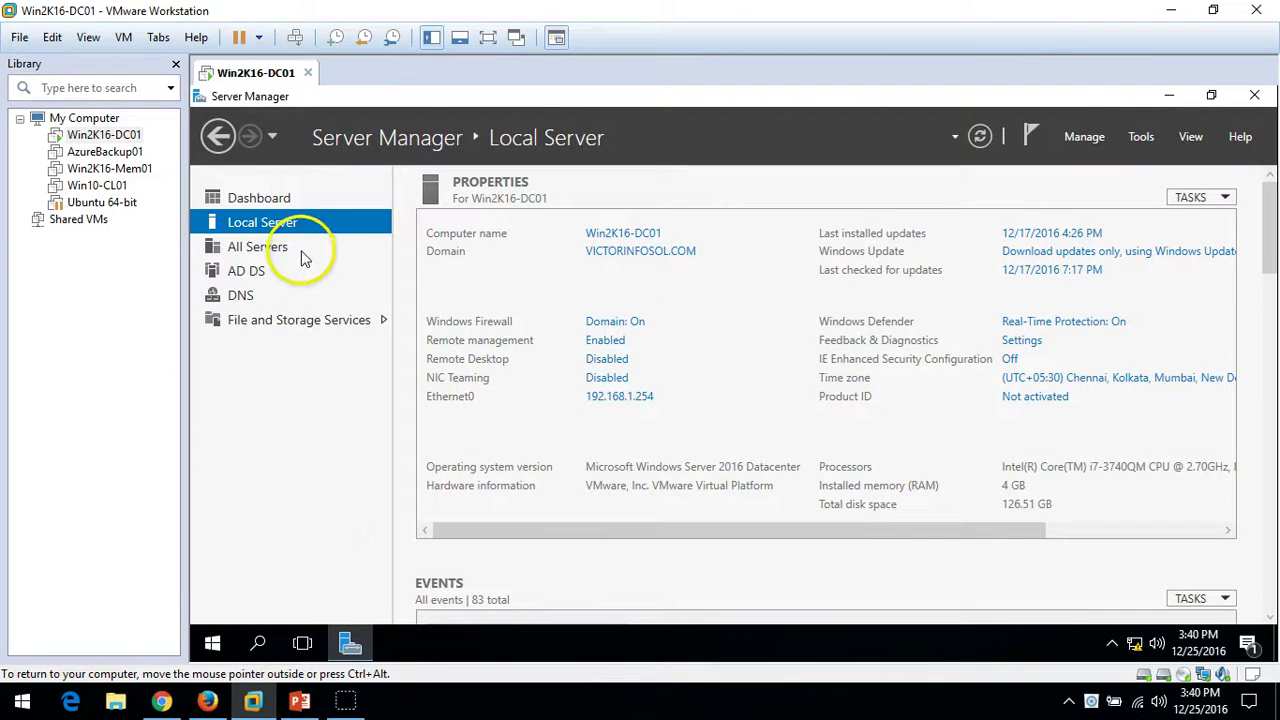
click(265, 200)
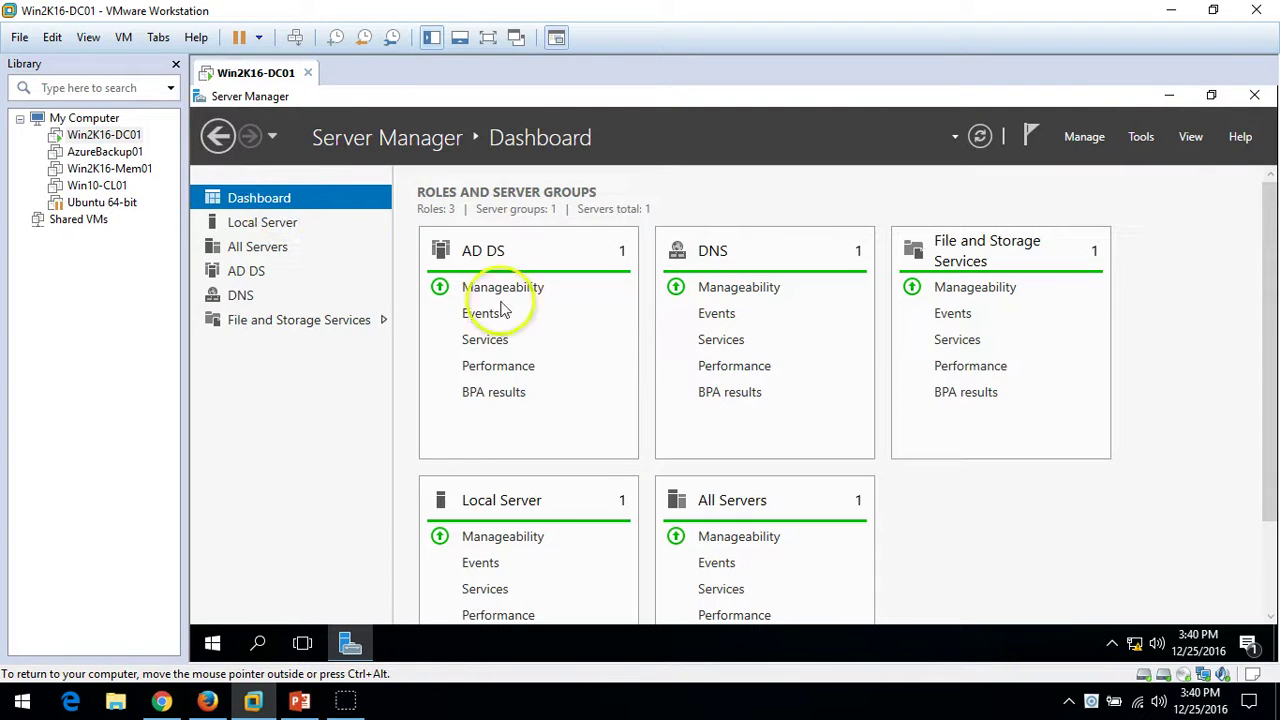
click(1145, 136)
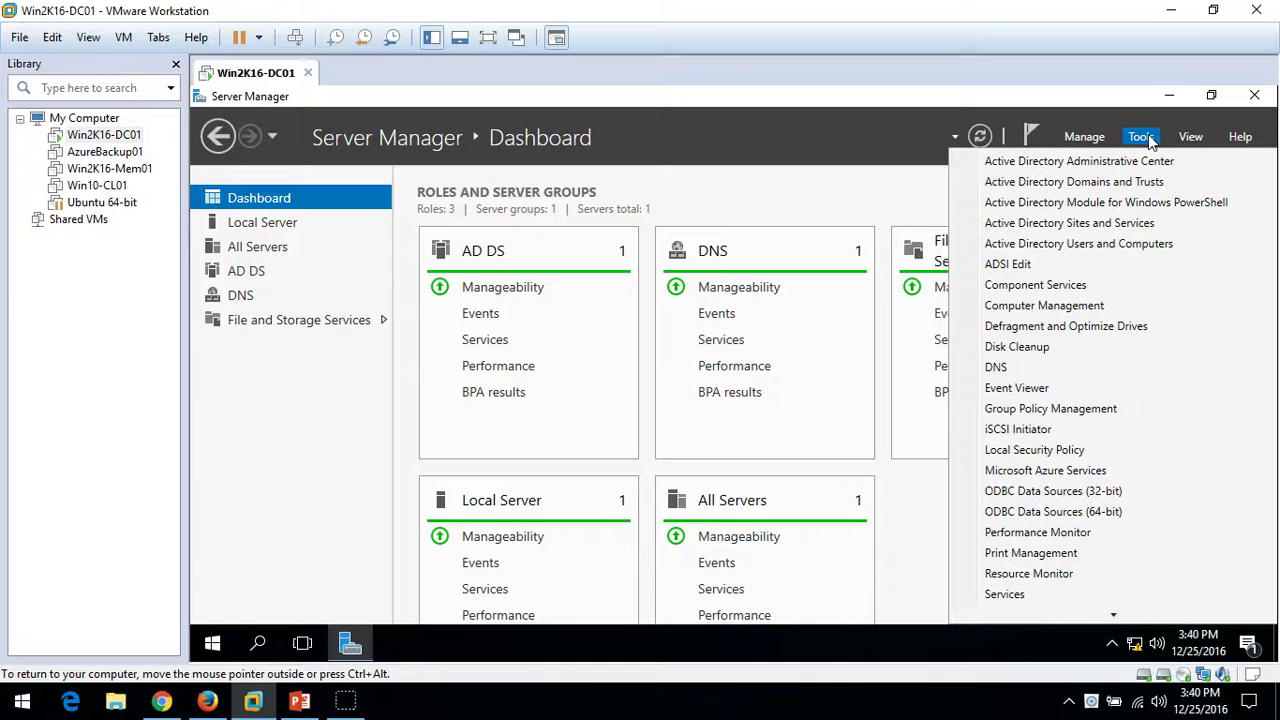
mouse_move(1100, 614)
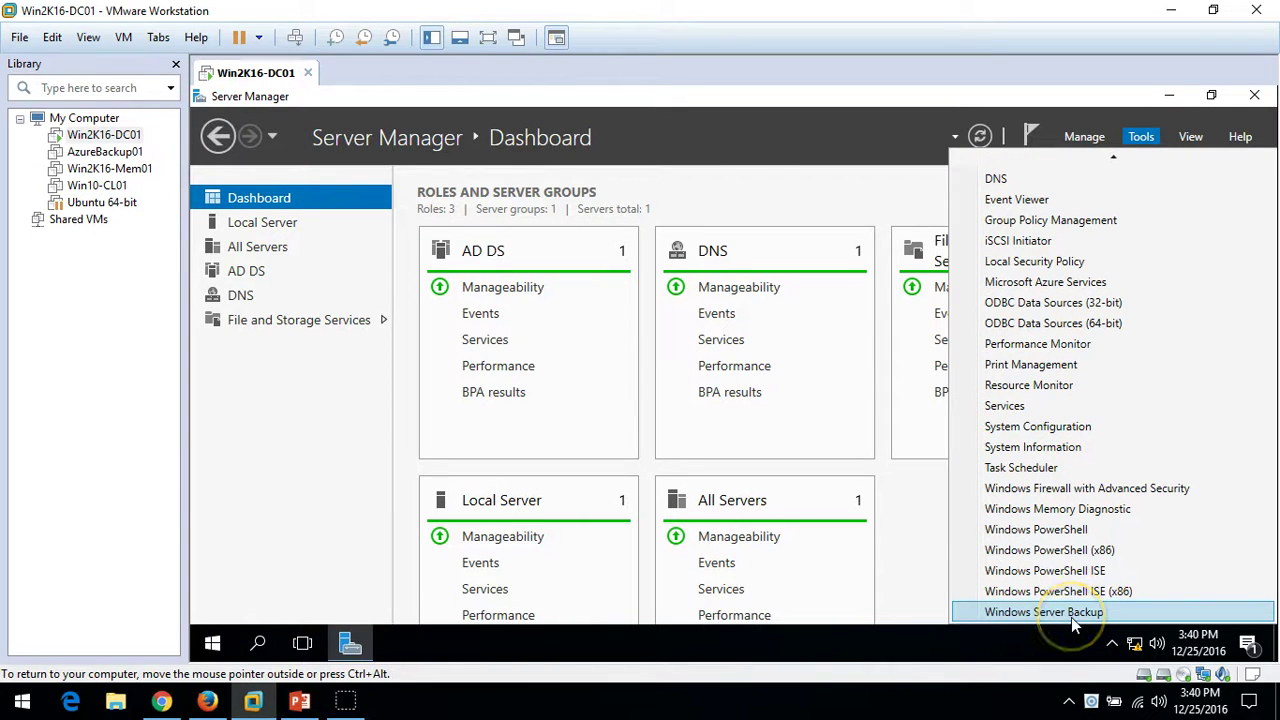
click(1104, 614)
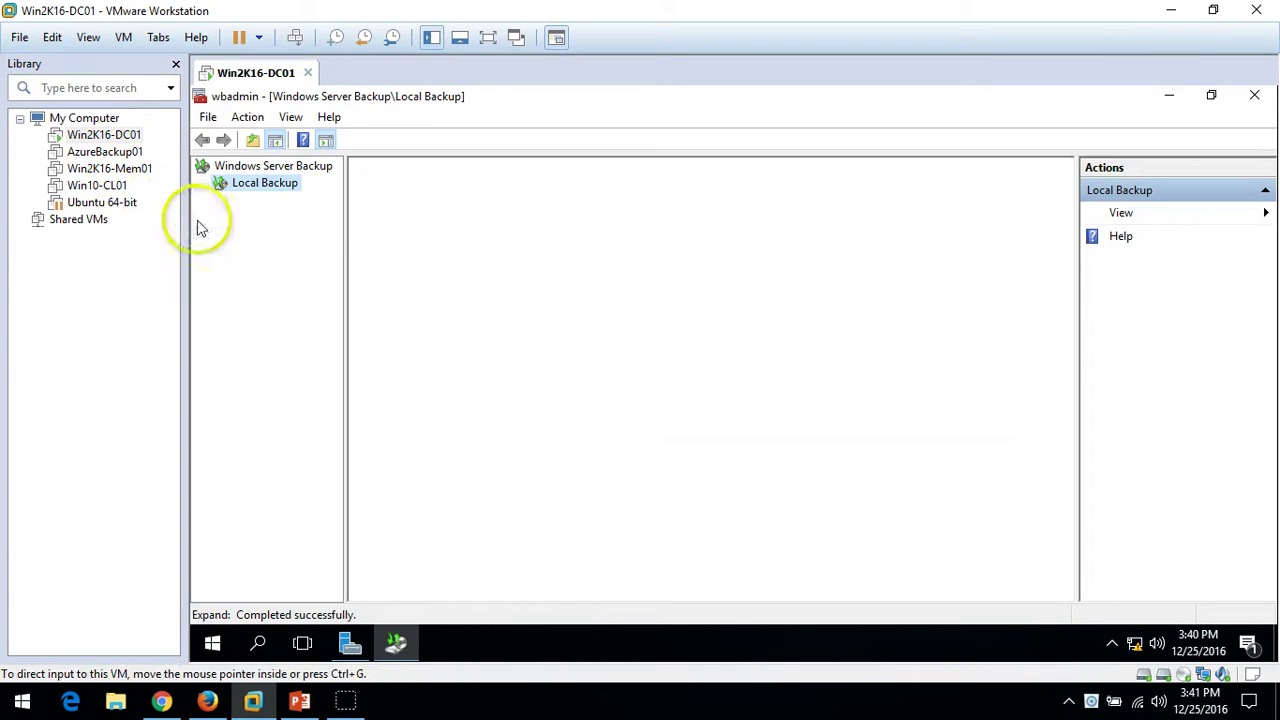
Open Local Backup and review the 1:30 PM, 1:05 AM and 12:34 AM backup messages in full screen
click(262, 166)
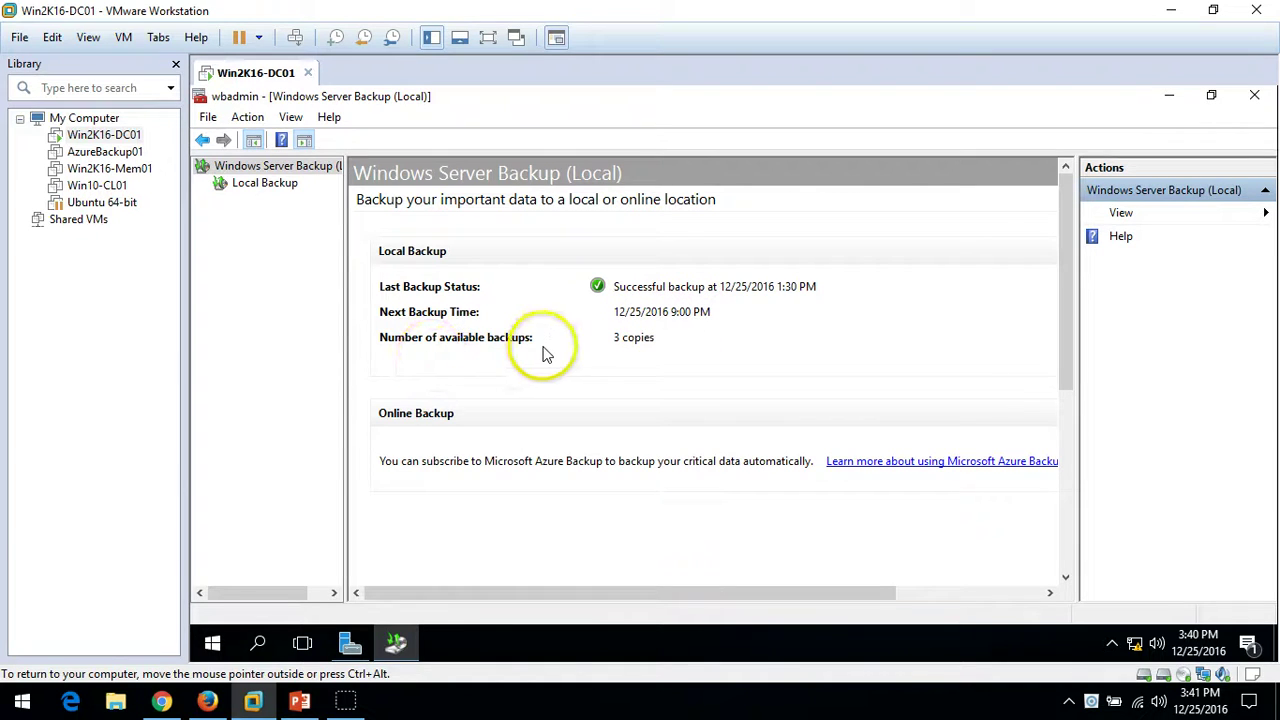
click(265, 184)
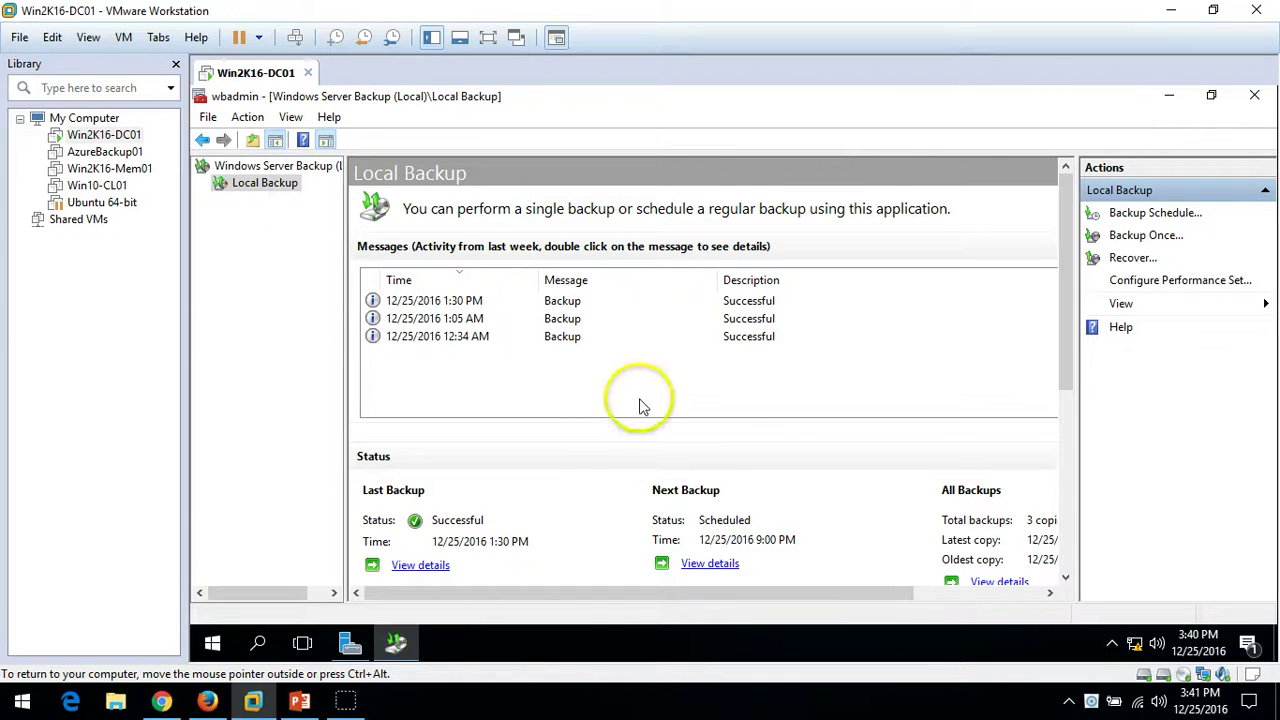
click(600, 338)
click(610, 302)
click(607, 320)
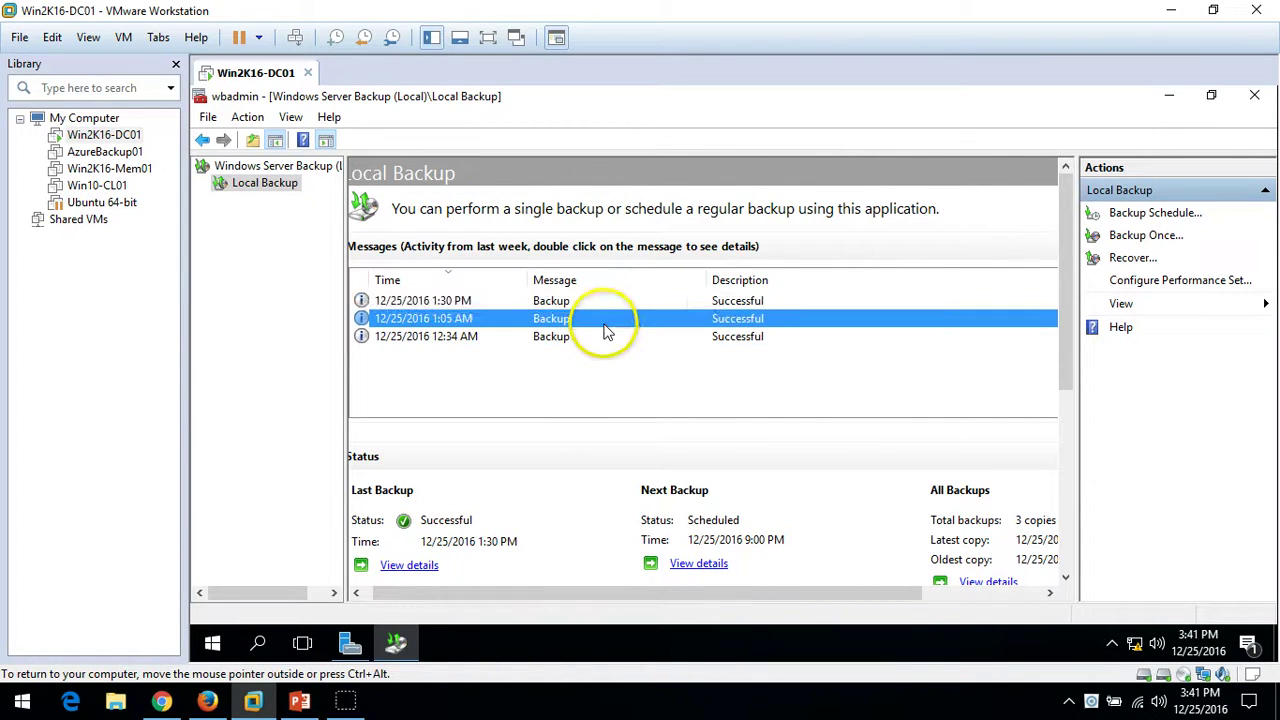
click(603, 336)
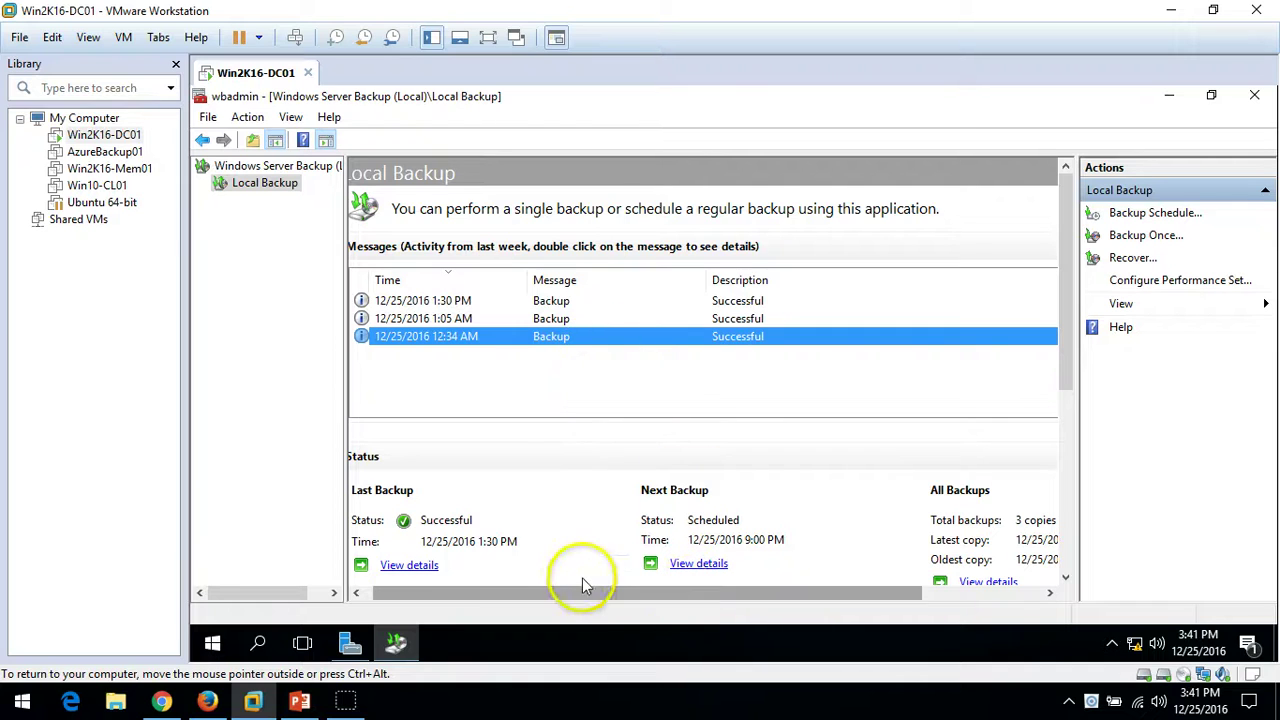
click(615, 301)
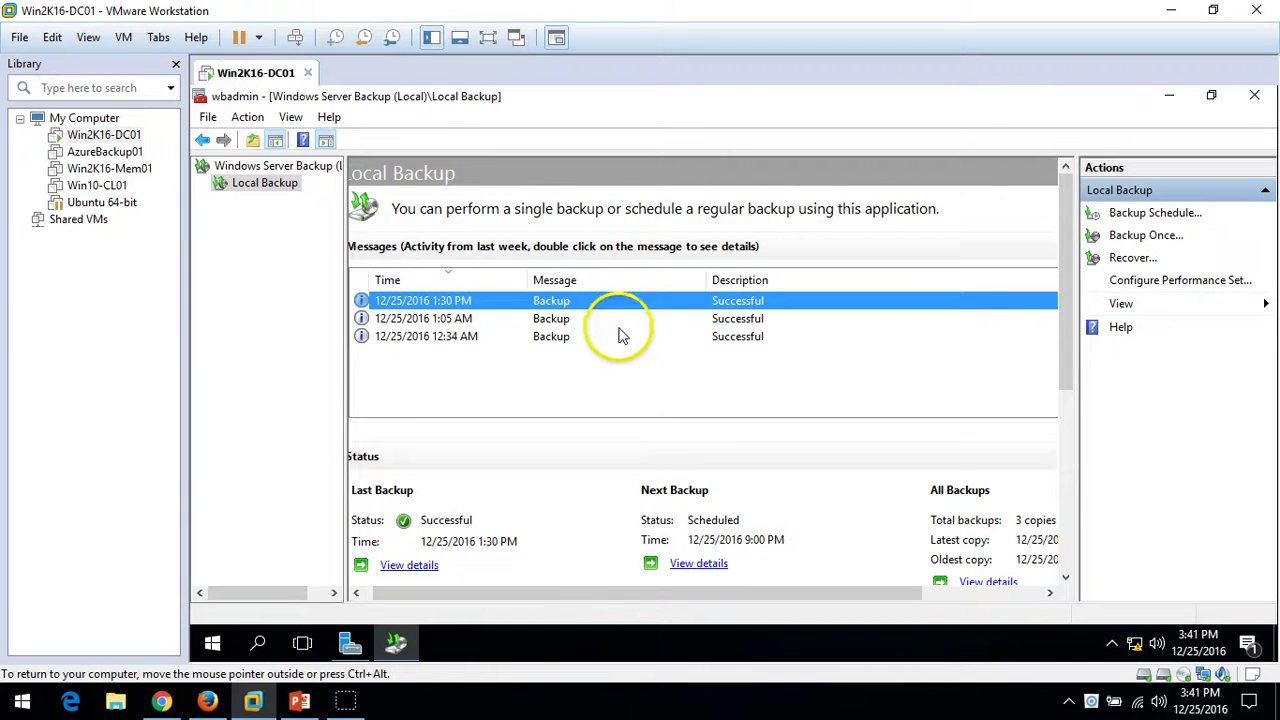
click(617, 336)
click(487, 37)
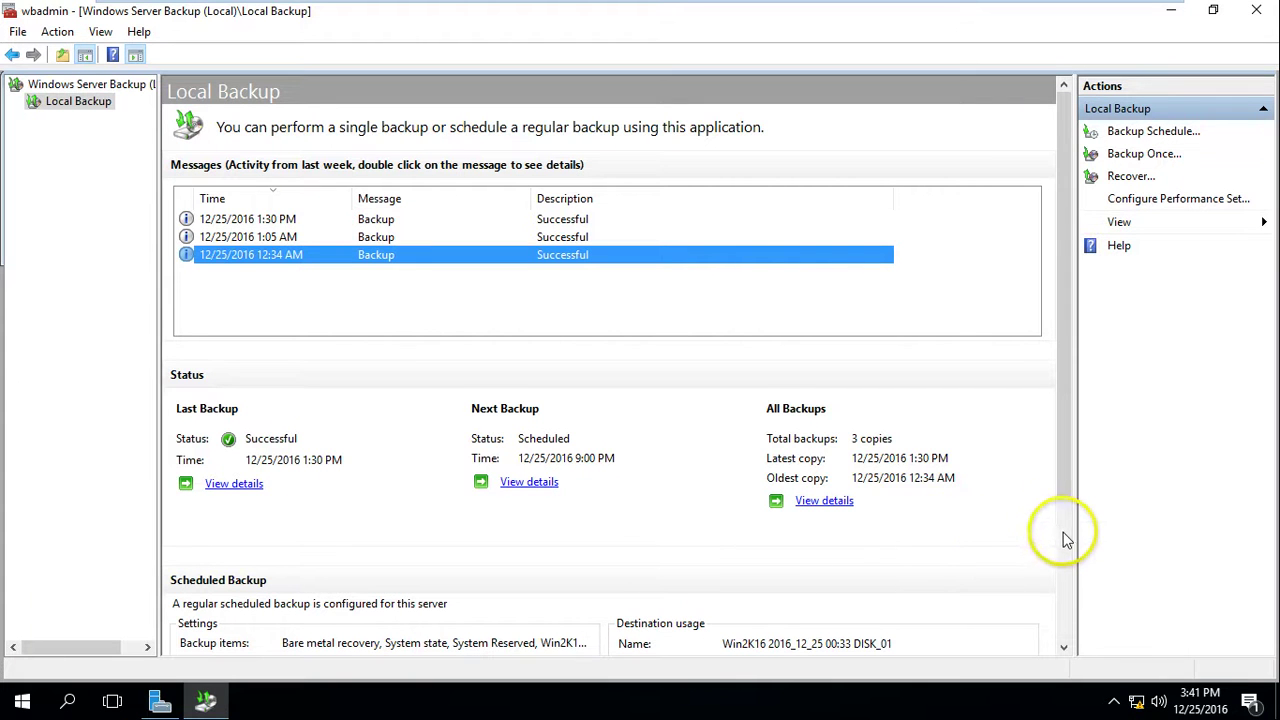
View the details of all available backups under All Backups, then close them
click(1067, 539)
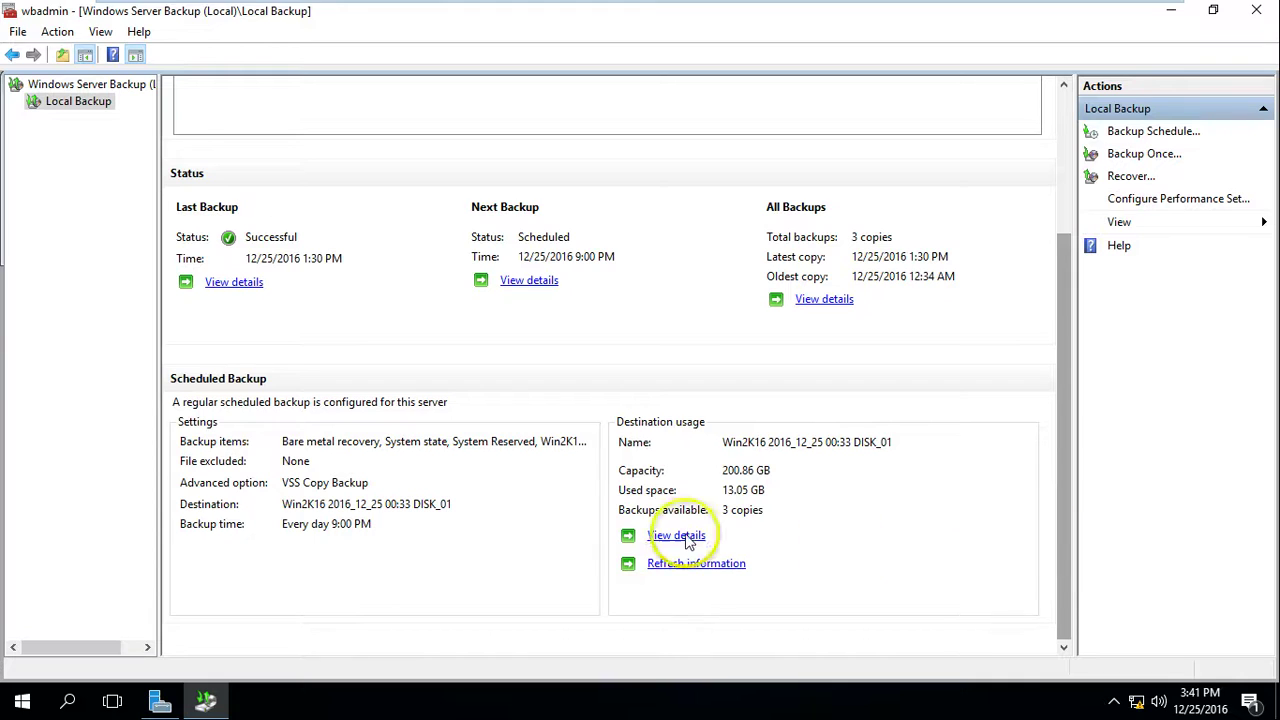
click(828, 301)
click(530, 300)
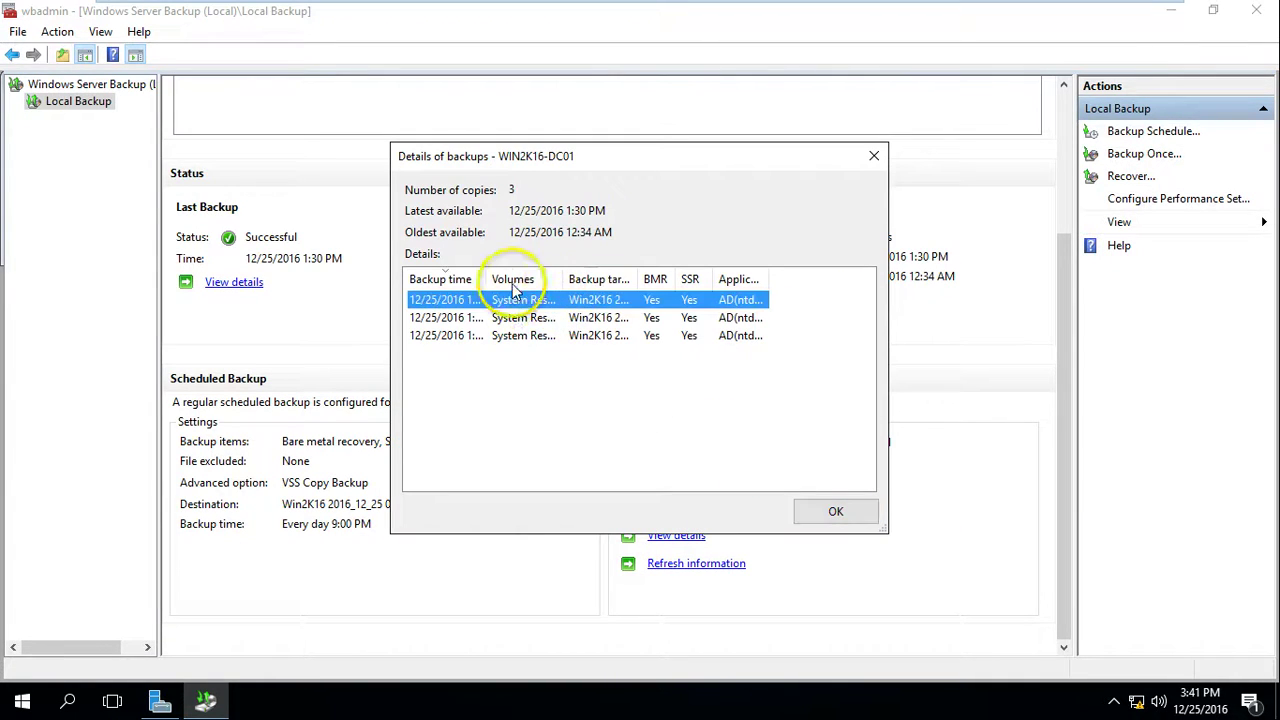
drag(564, 280, 699, 294)
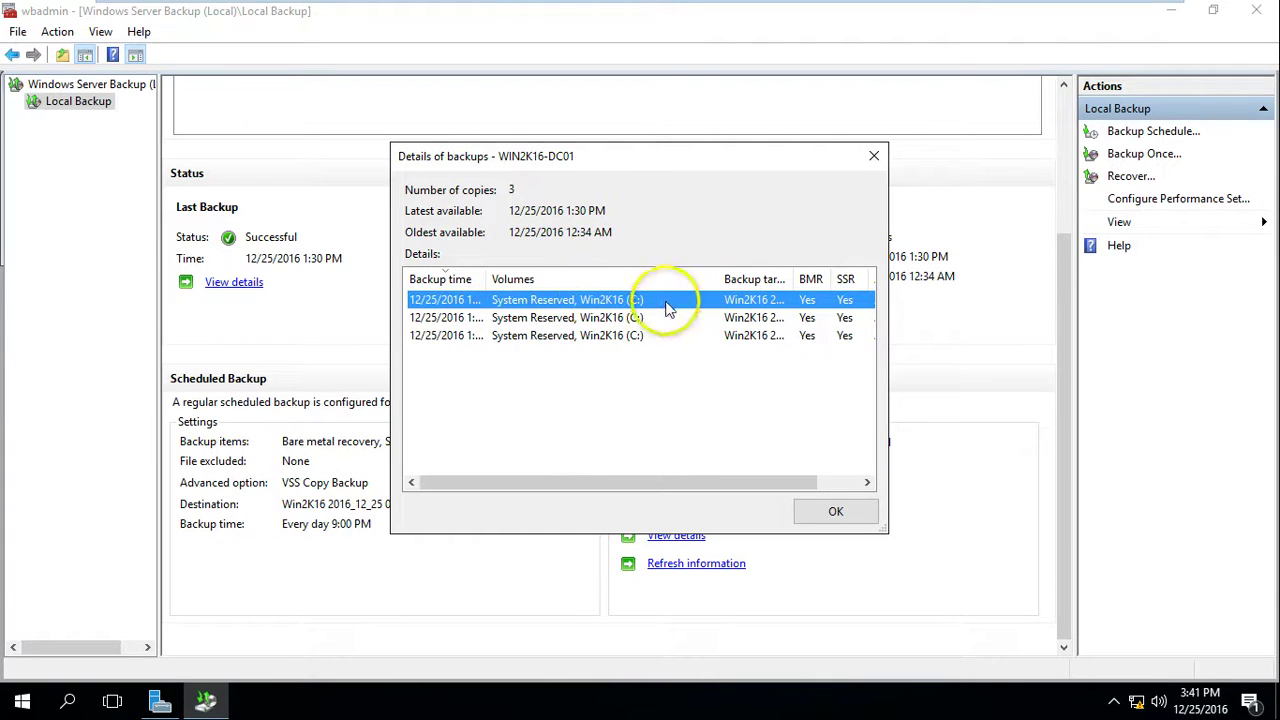
click(836, 512)
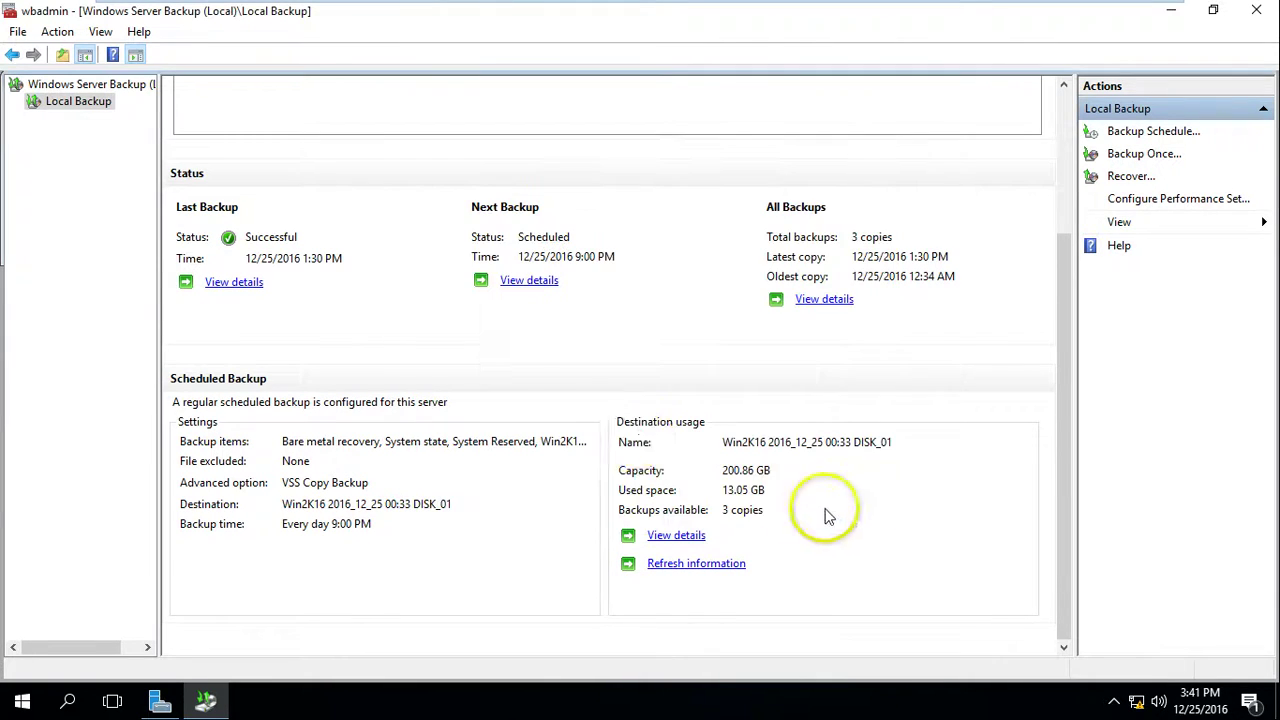
Inspect the destination disk's backup copies, widening the Applications column to confirm AD(ntds)
click(676, 537)
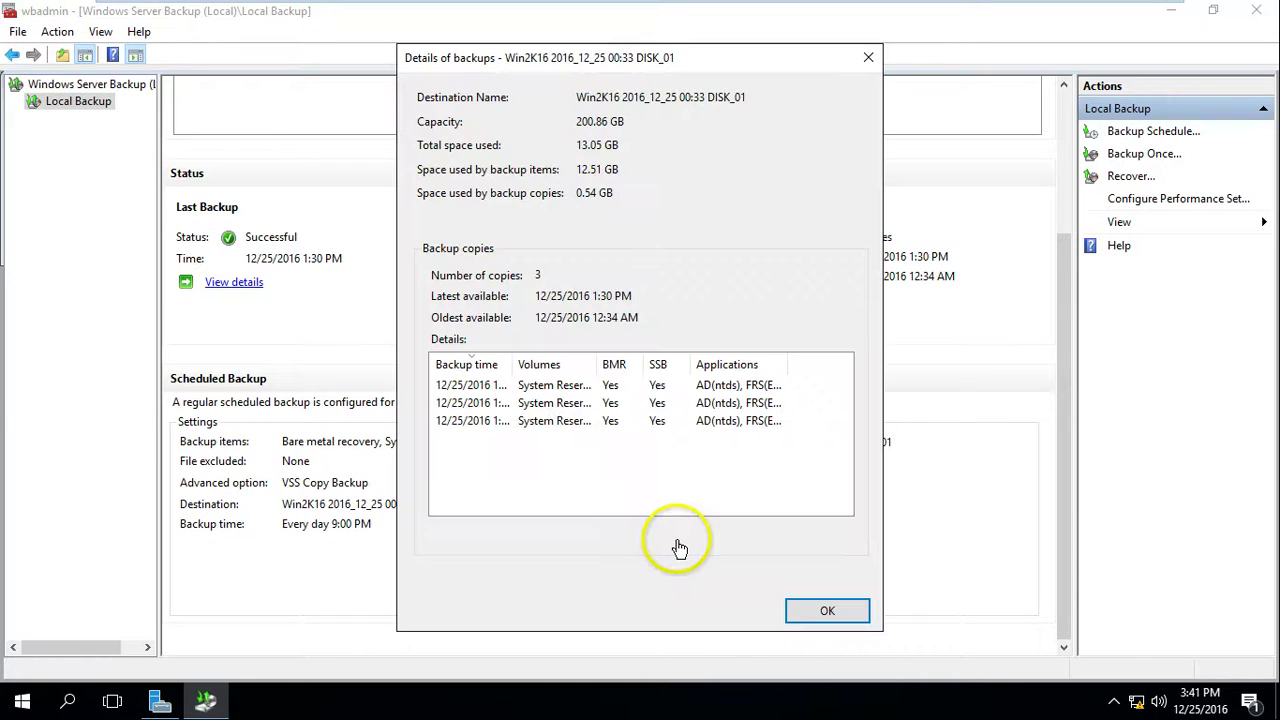
click(545, 420)
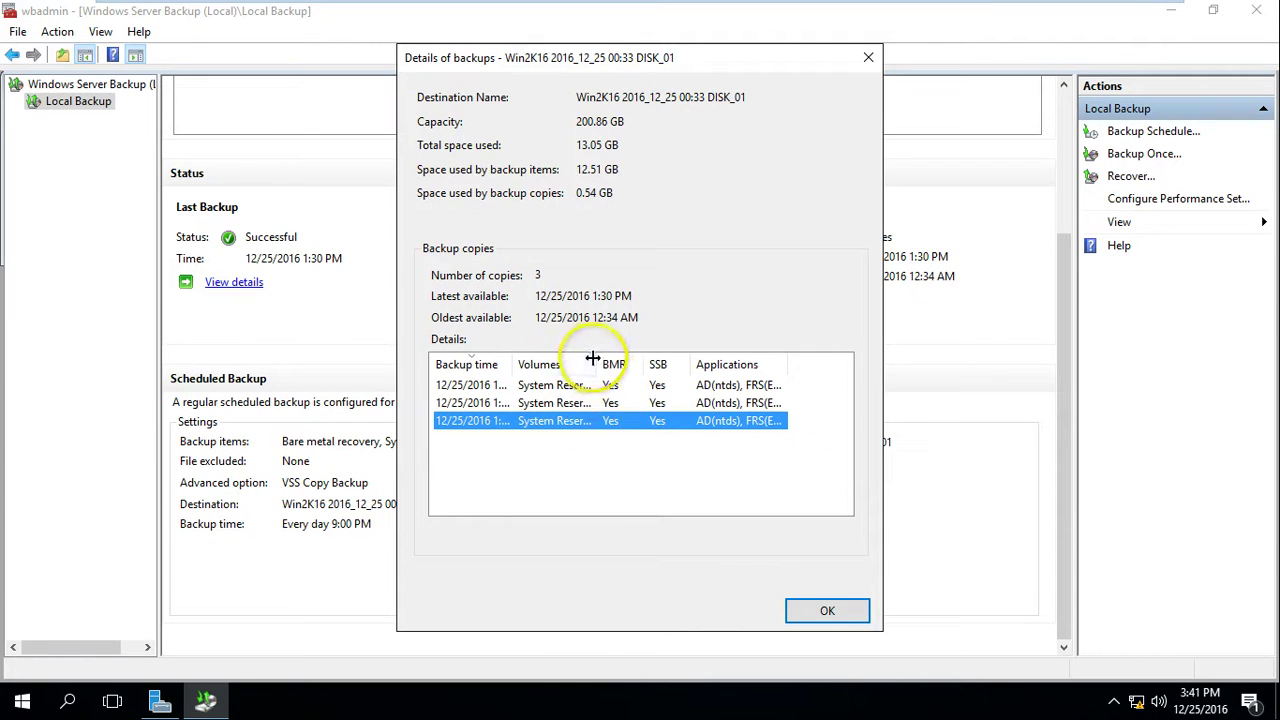
double_click(784, 357)
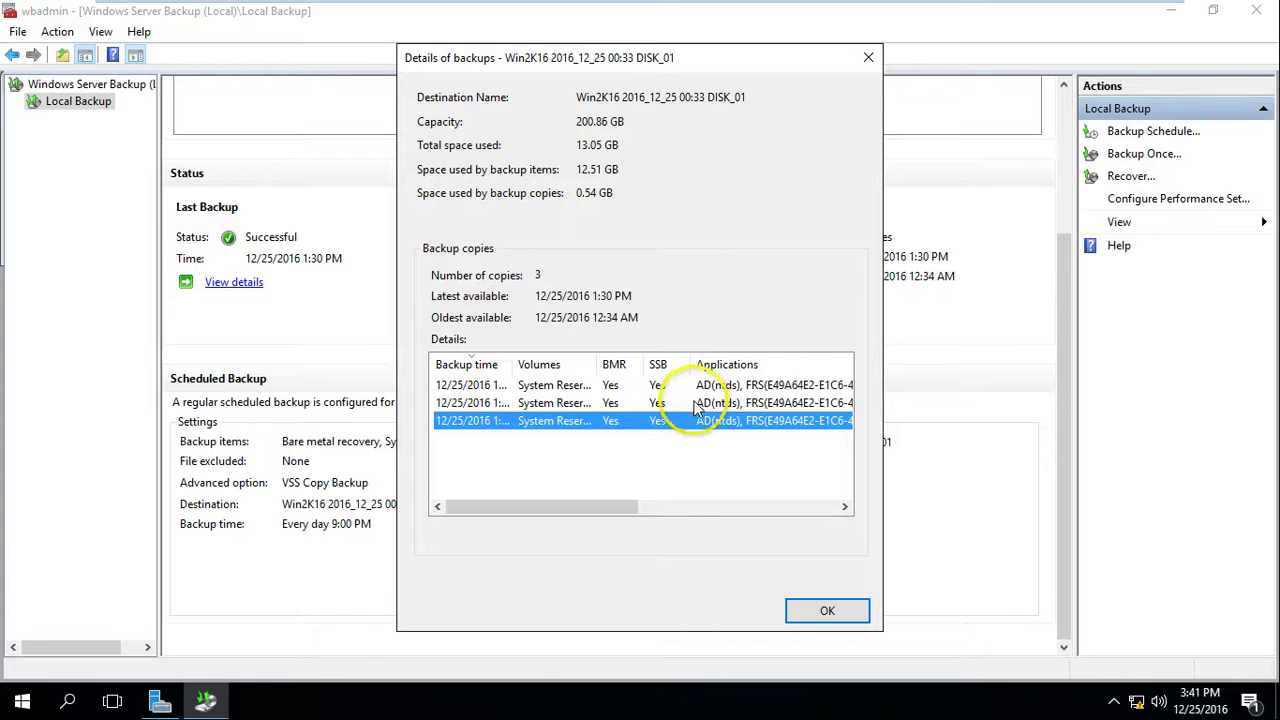
drag(609, 507, 767, 508)
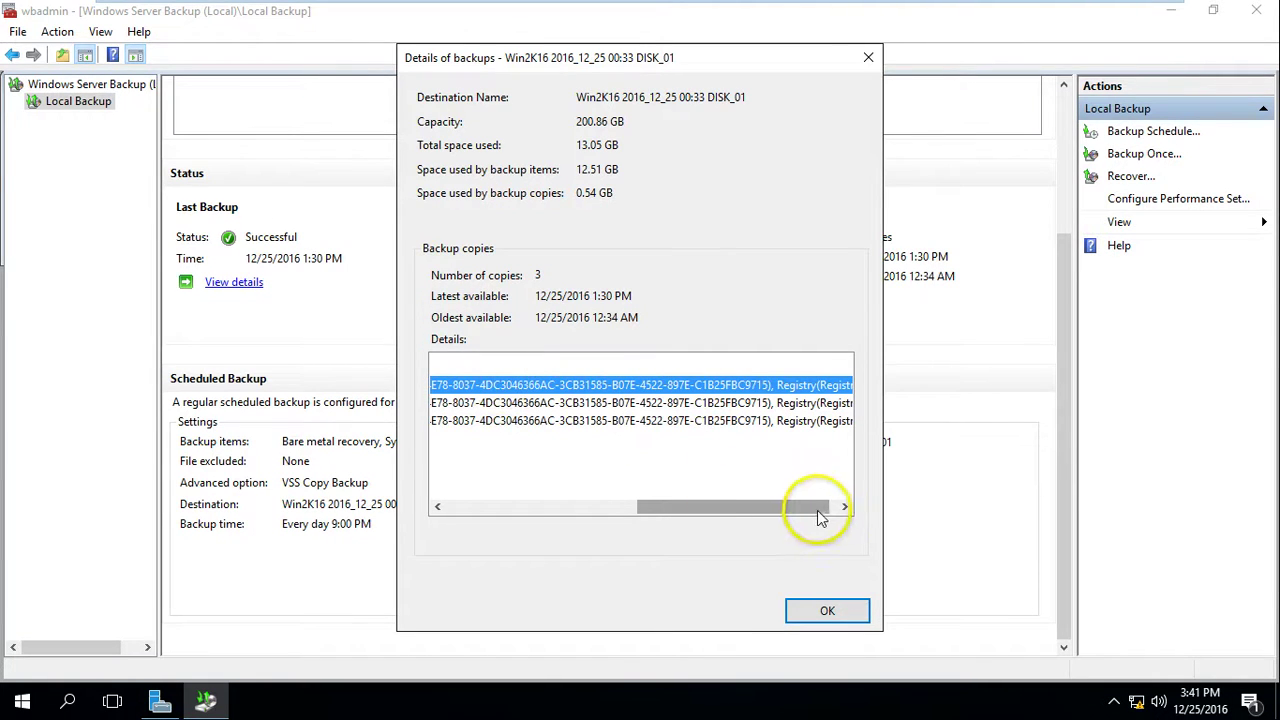
click(566, 507)
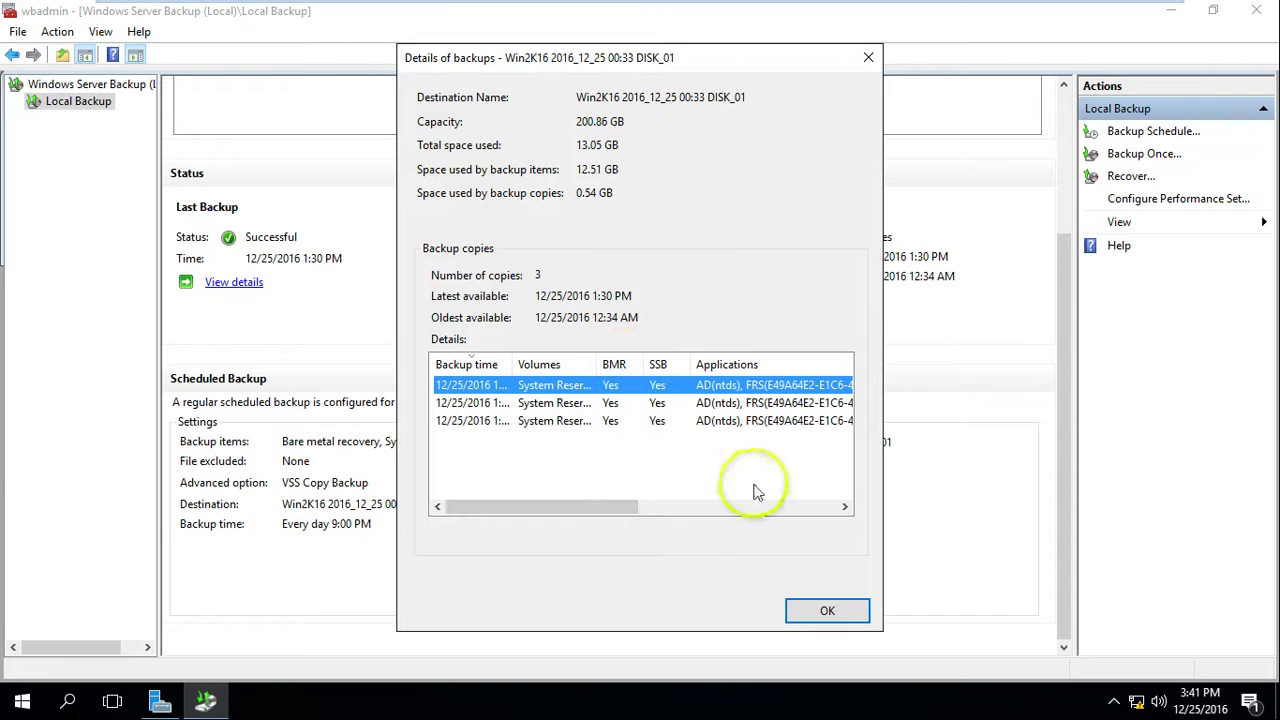
click(840, 623)
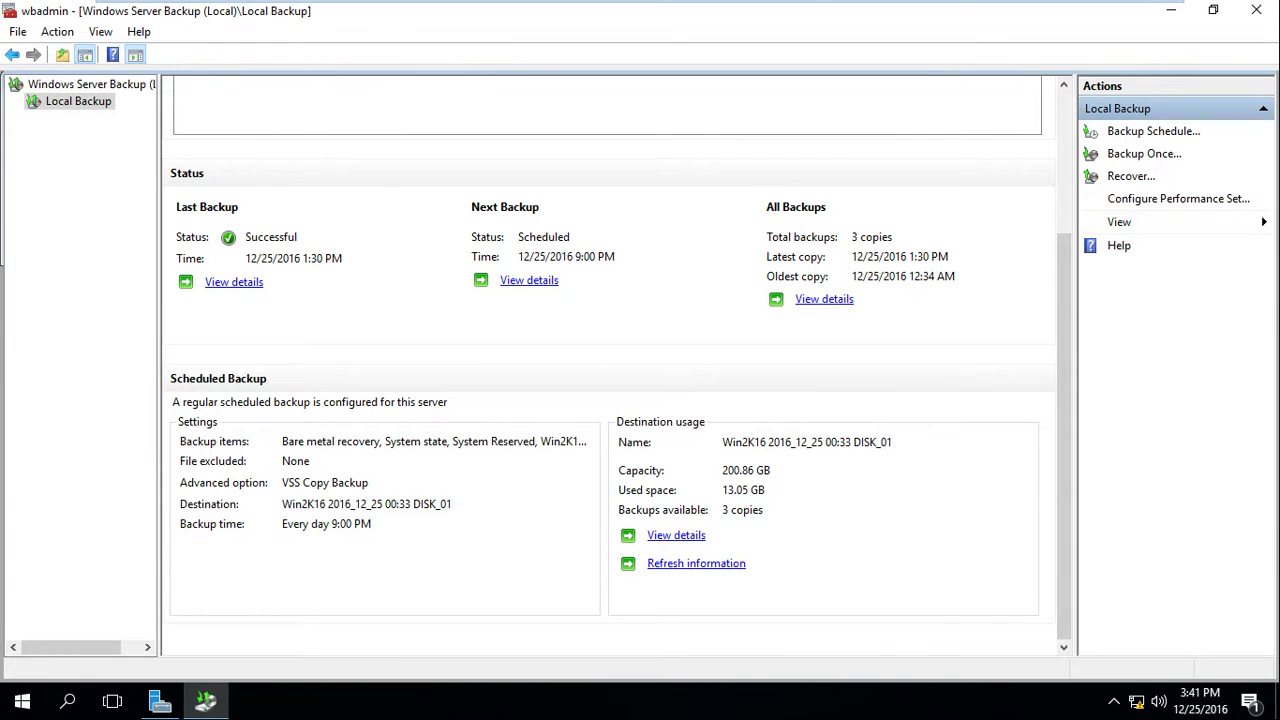
Leave full screen and start the Recovery Wizard using this server's own backups
mouse_move(494, 3)
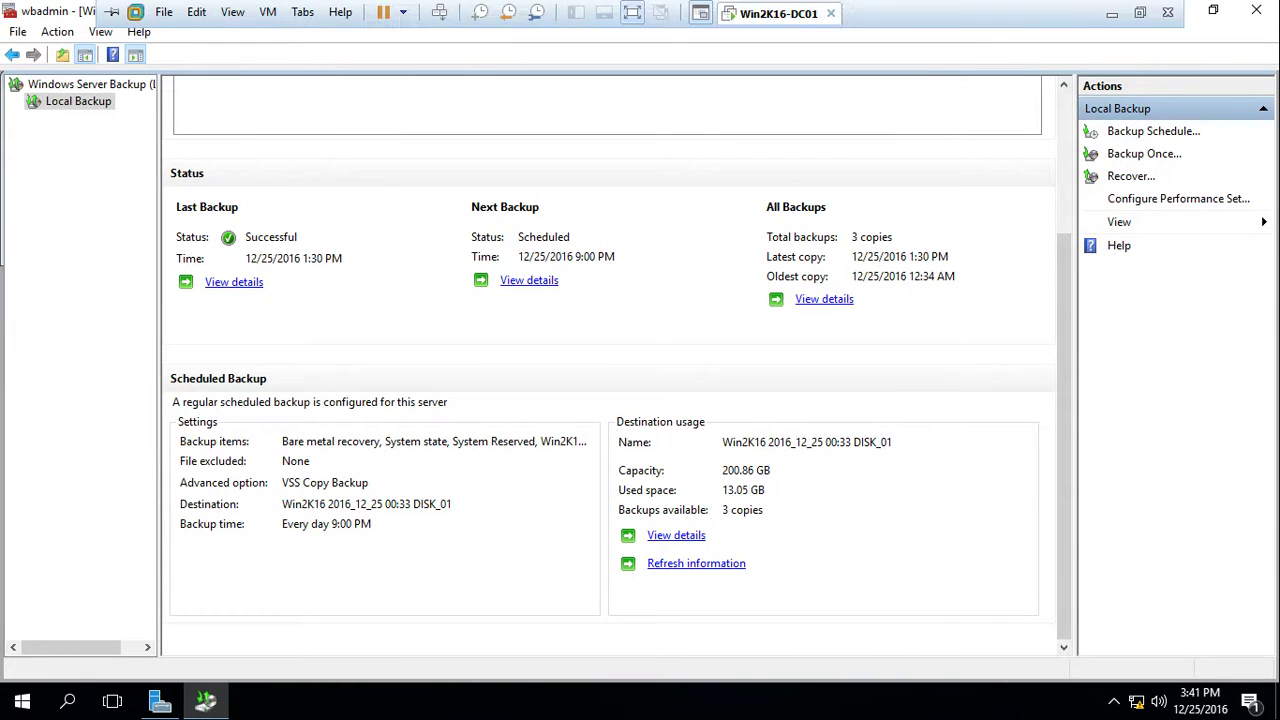
click(631, 14)
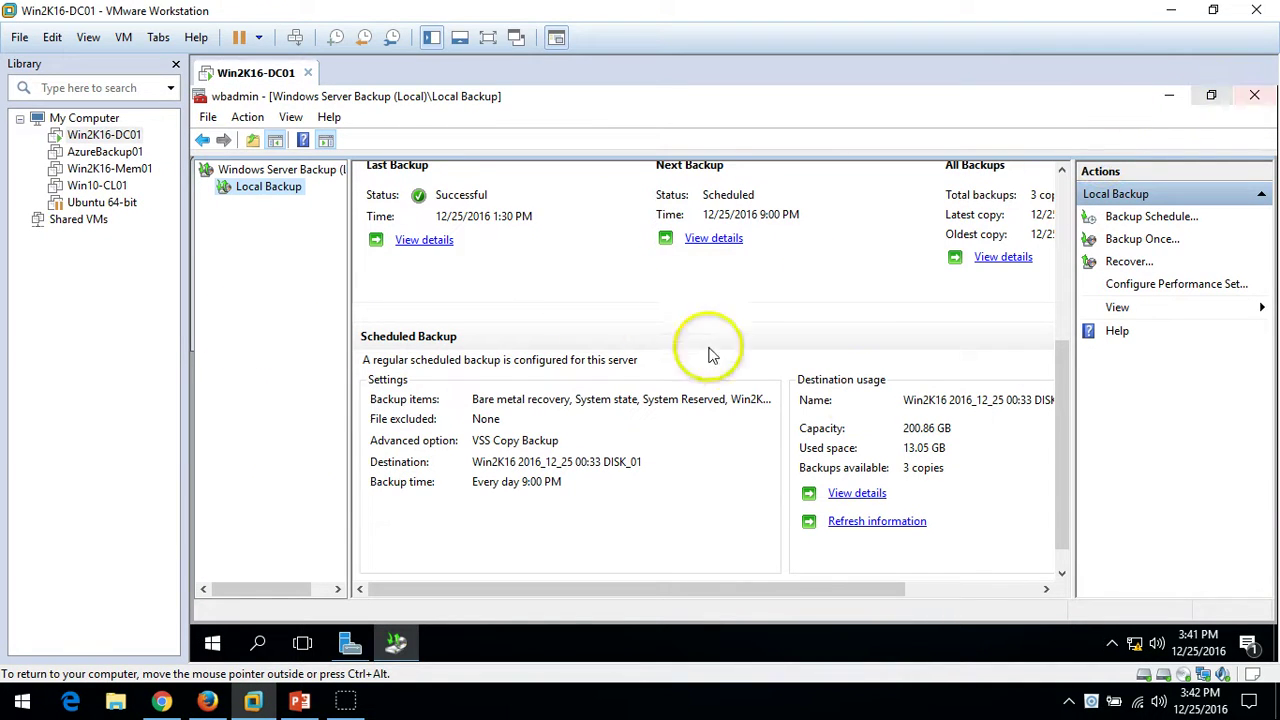
scroll(1078, 260, up, 5)
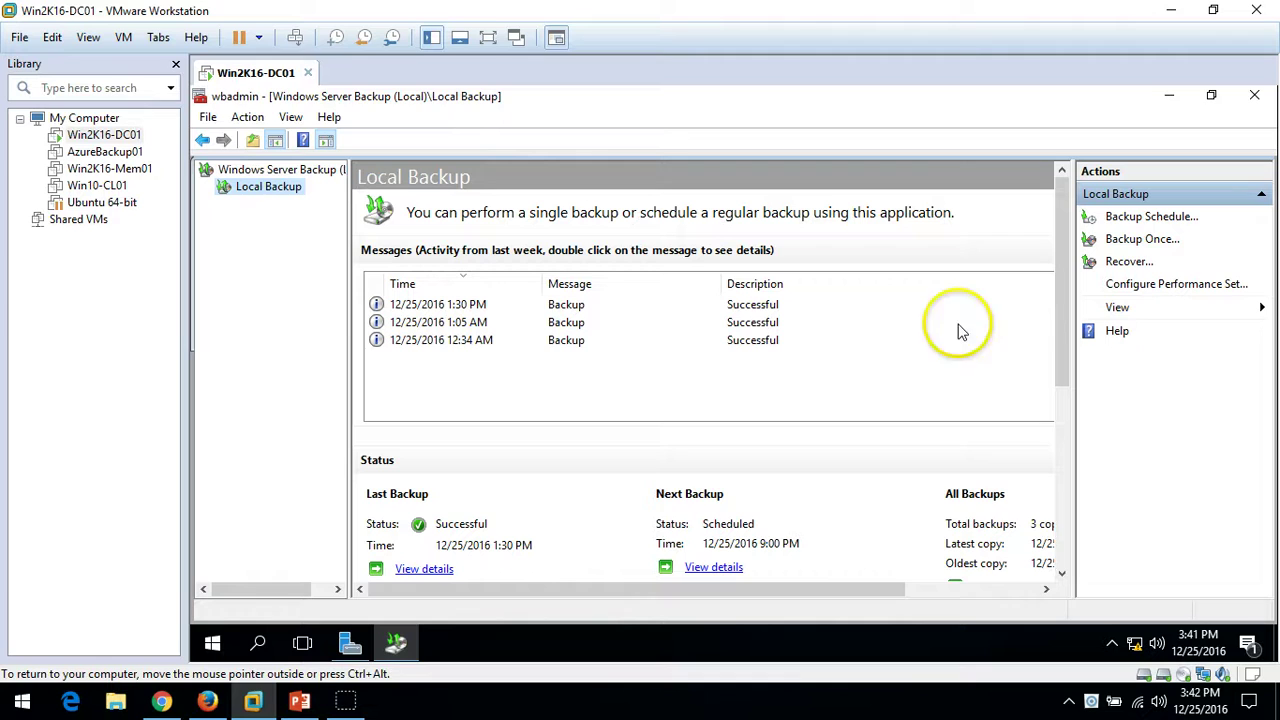
click(1124, 263)
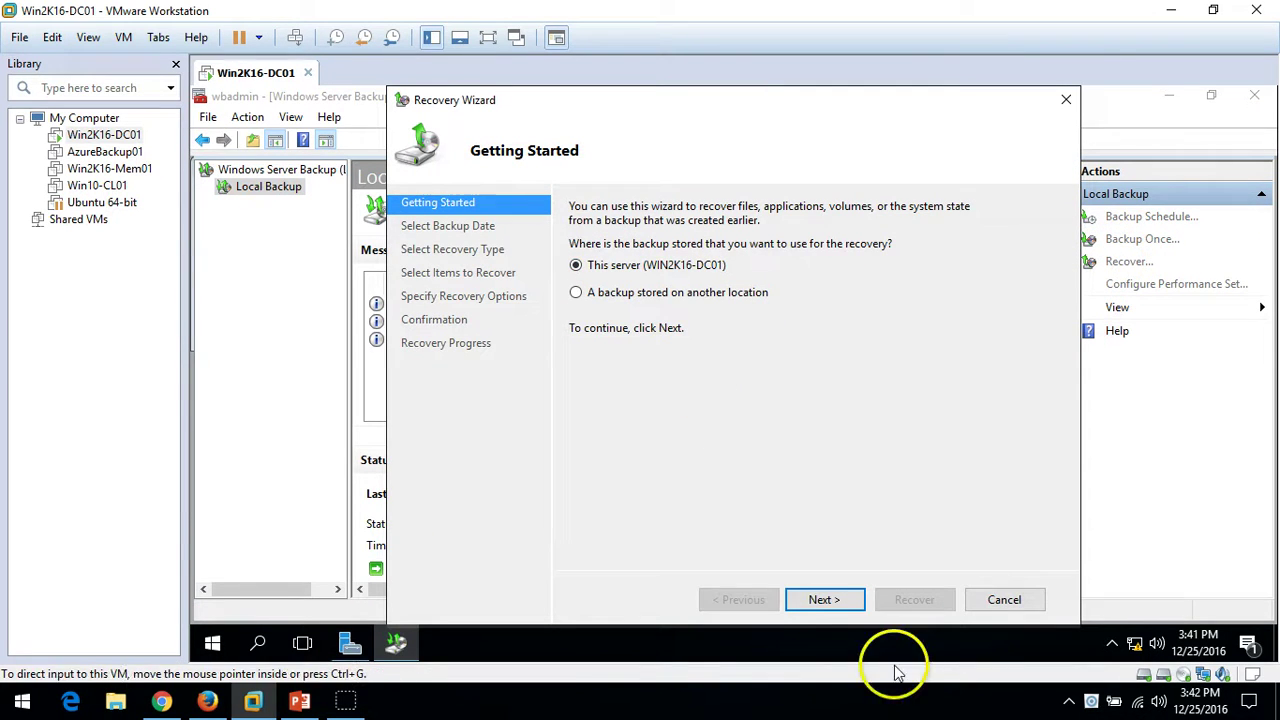
click(824, 600)
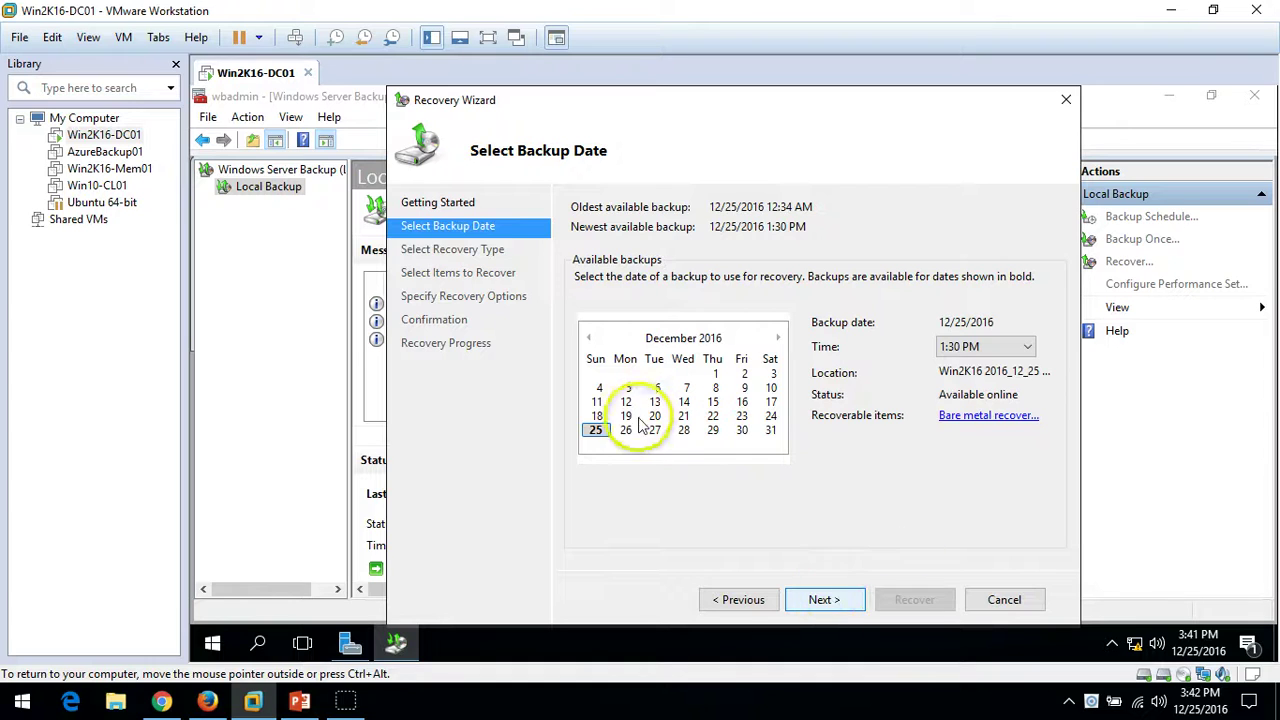
Choose the 12/25/2016 1:30 PM backup and select System state as the recovery type
click(975, 350)
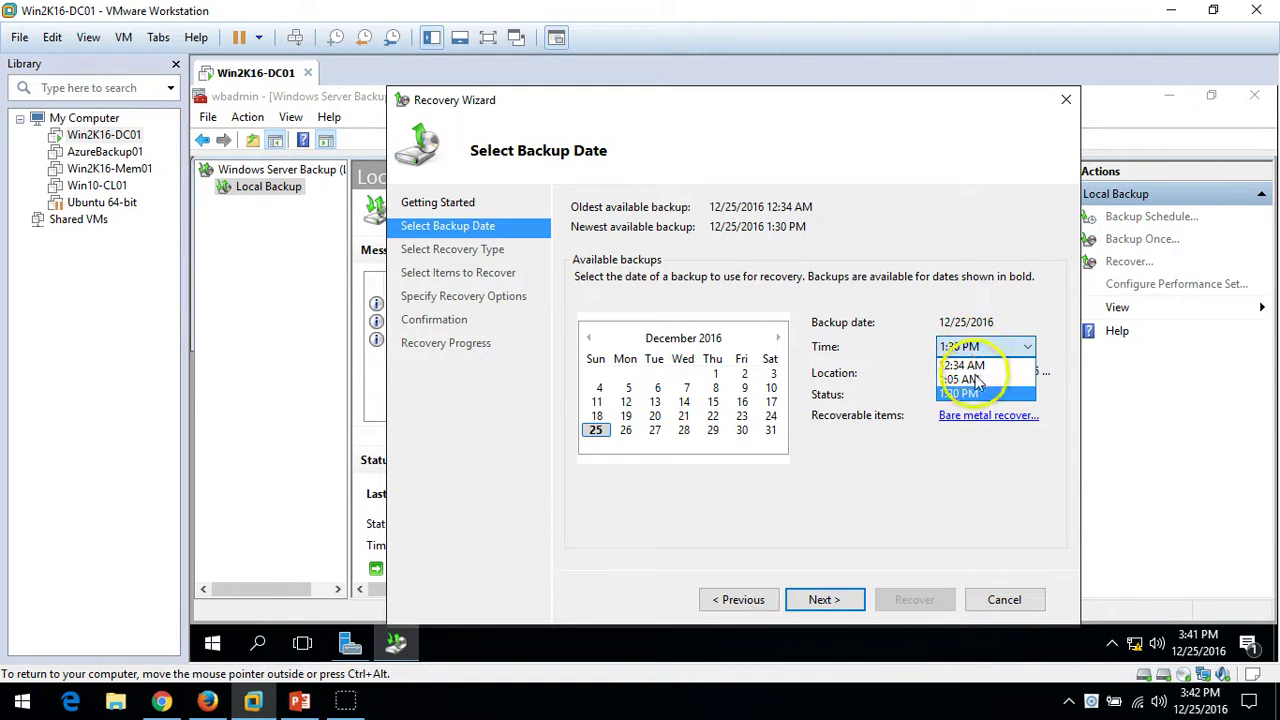
click(977, 380)
click(980, 348)
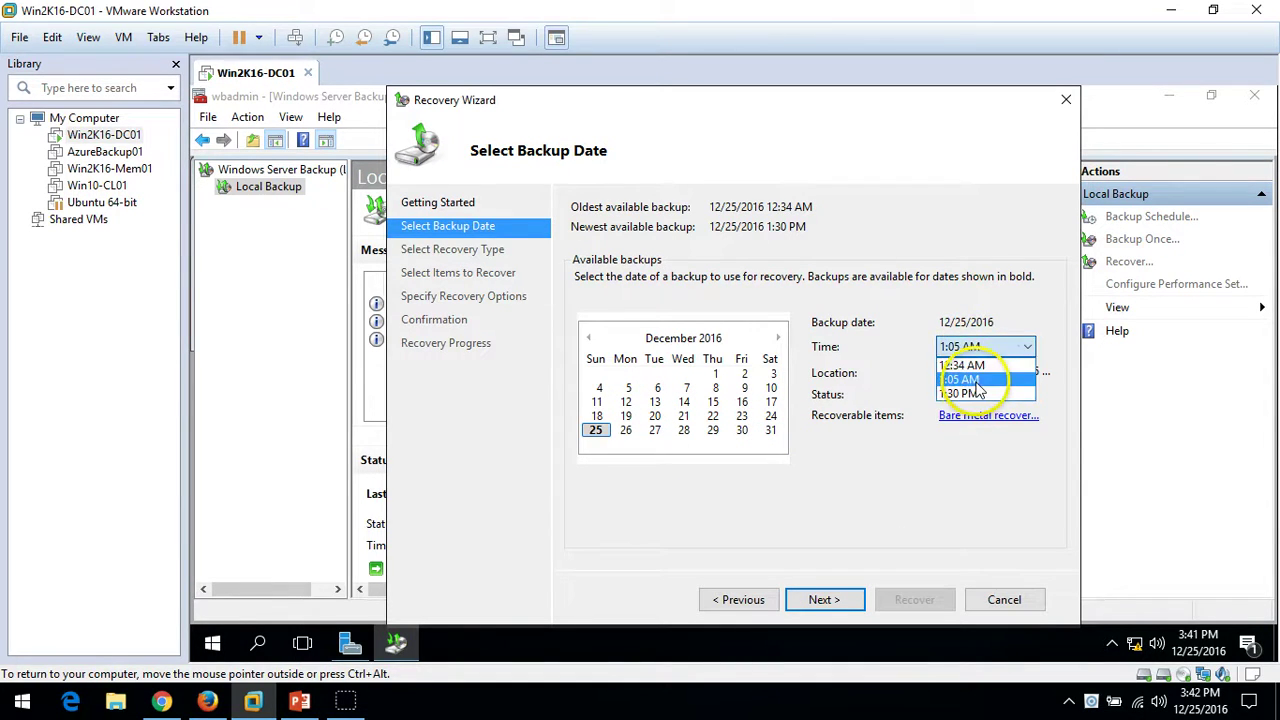
click(972, 393)
click(824, 600)
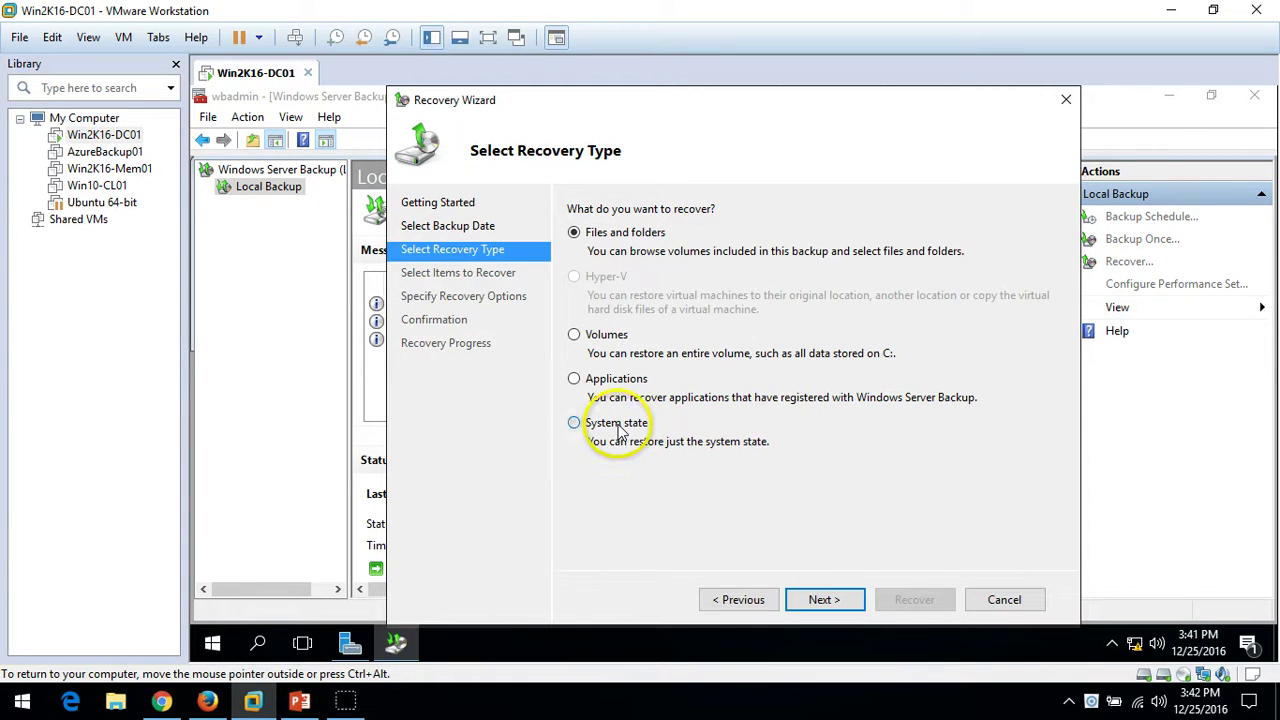
click(618, 425)
click(824, 600)
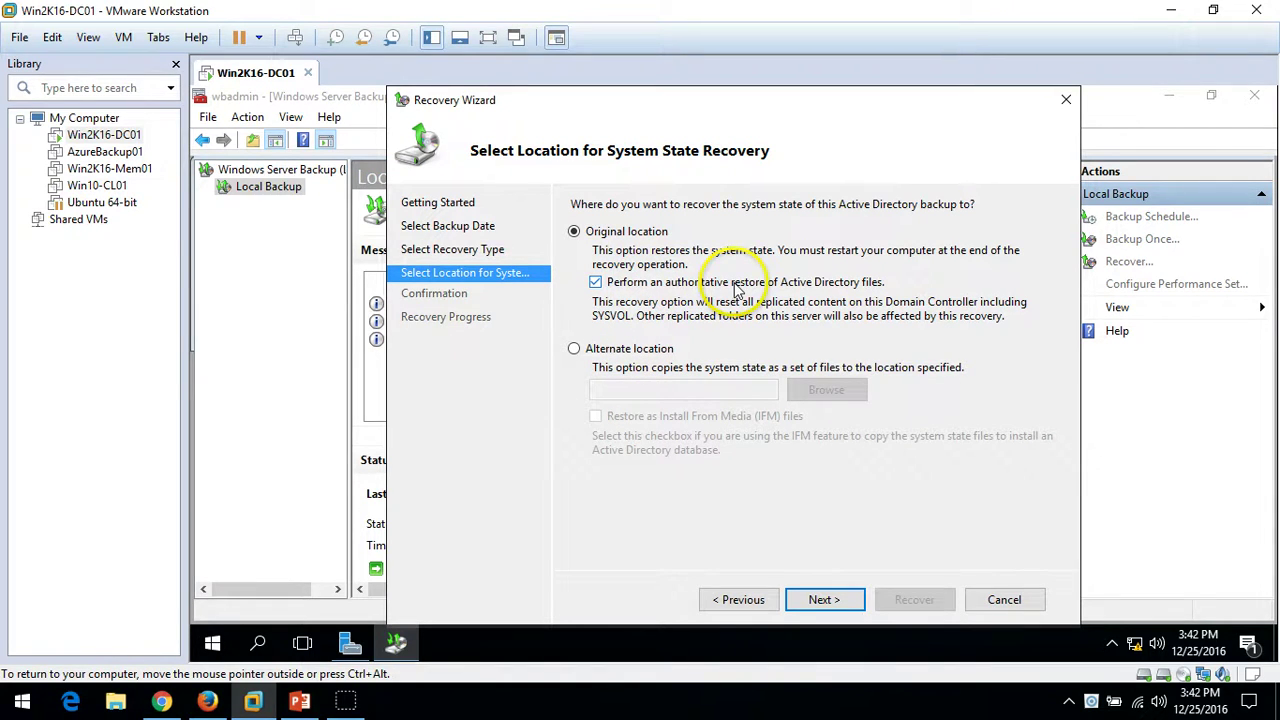
Attempt the authoritative restore to the original location, acknowledge the DSRM error, and cancel the wizard
click(838, 602)
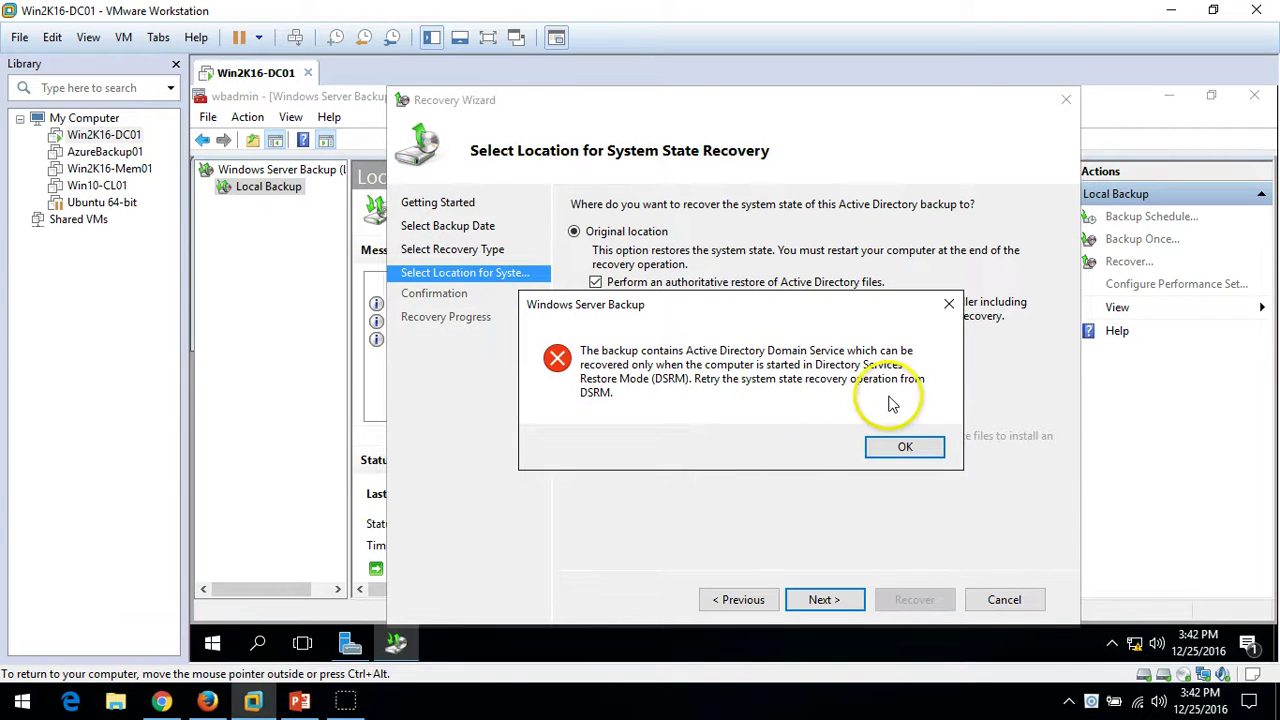
click(905, 447)
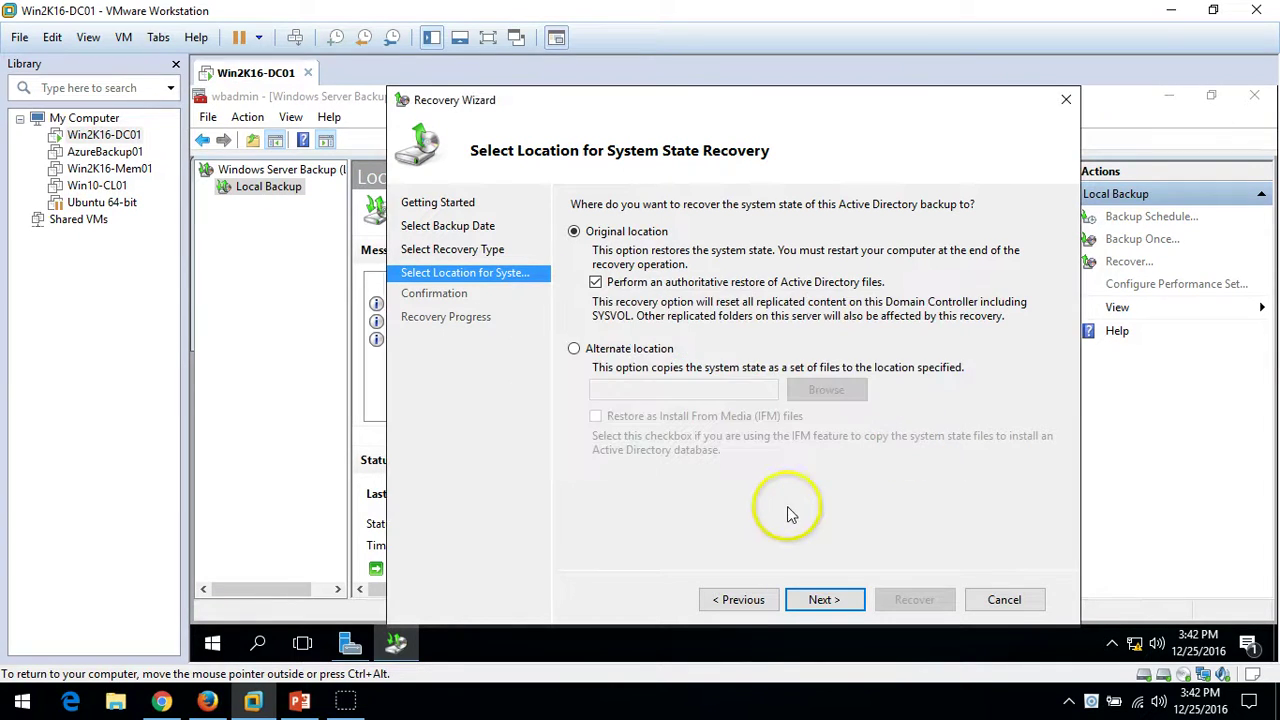
click(1004, 600)
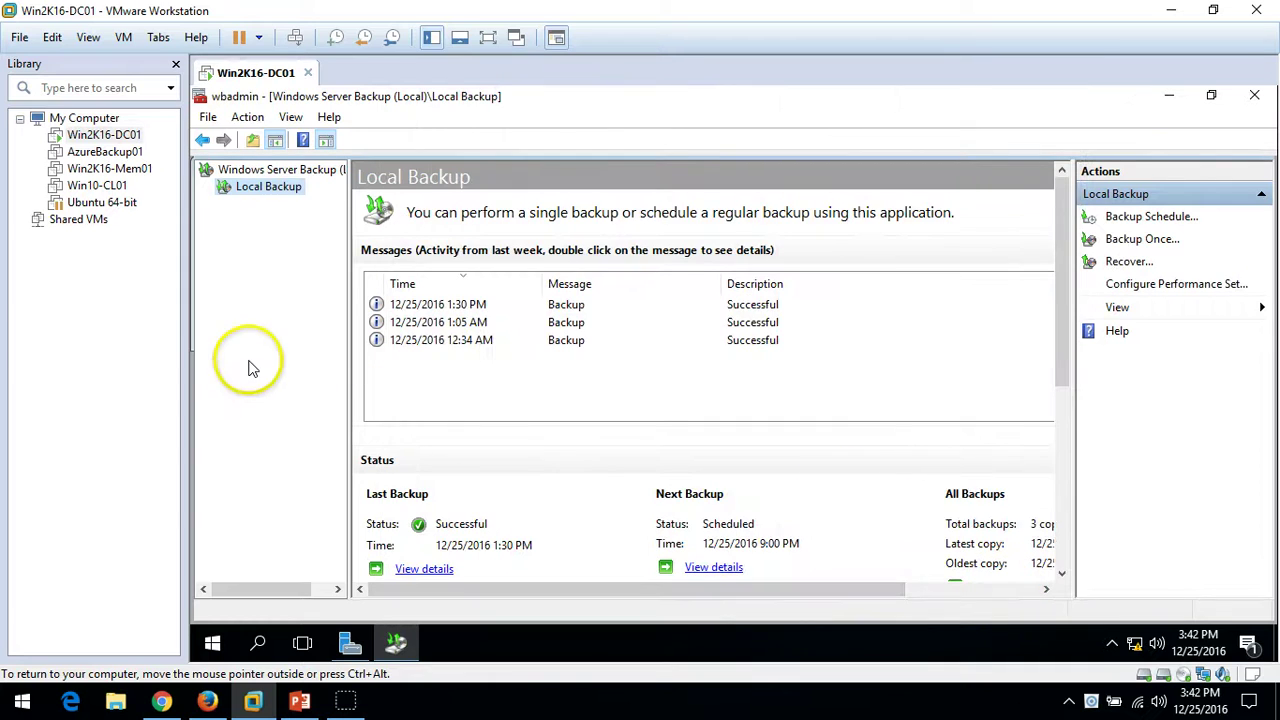
Run msconfig from the Run dialog on the Start button's right-click menu
click(211, 648)
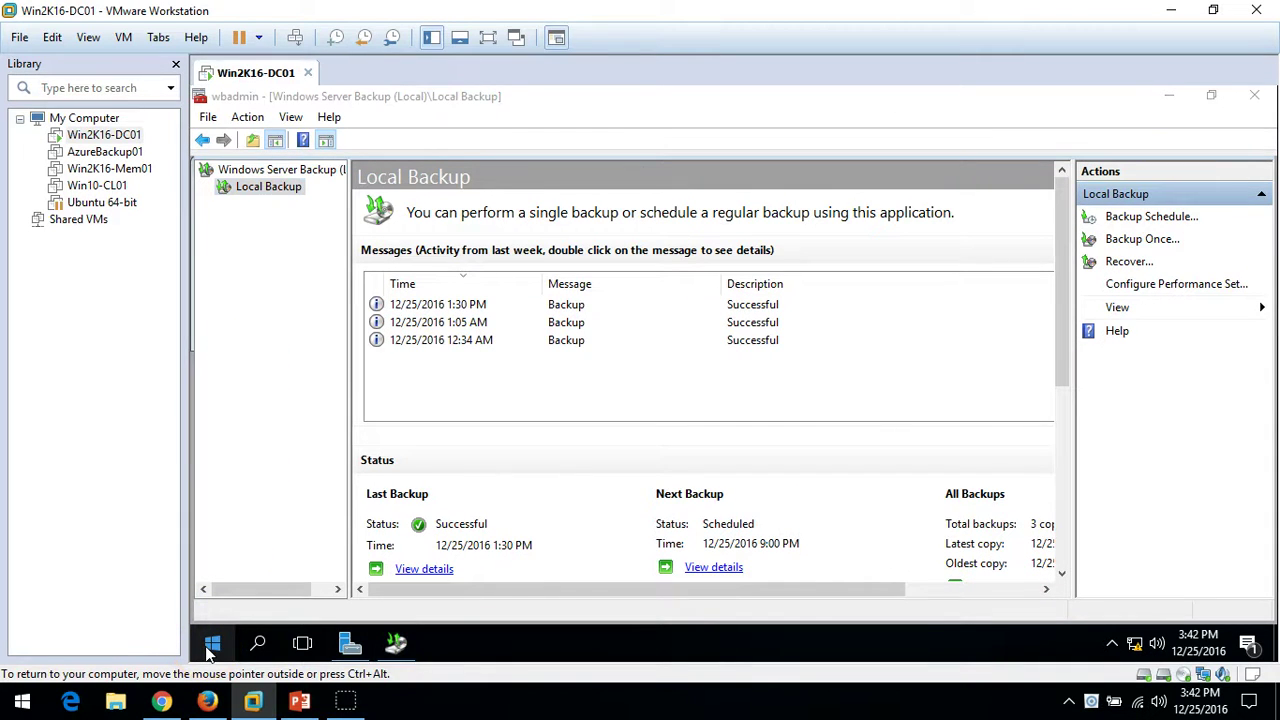
right_click(211, 648)
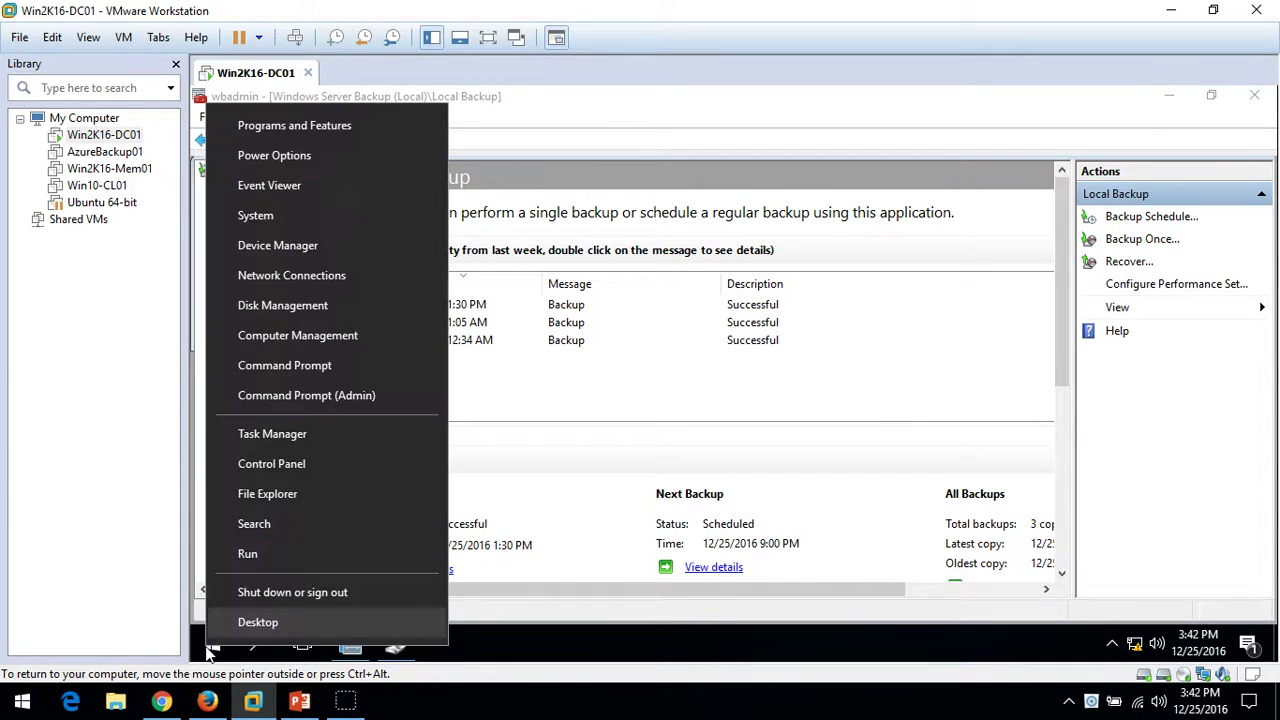
click(266, 555)
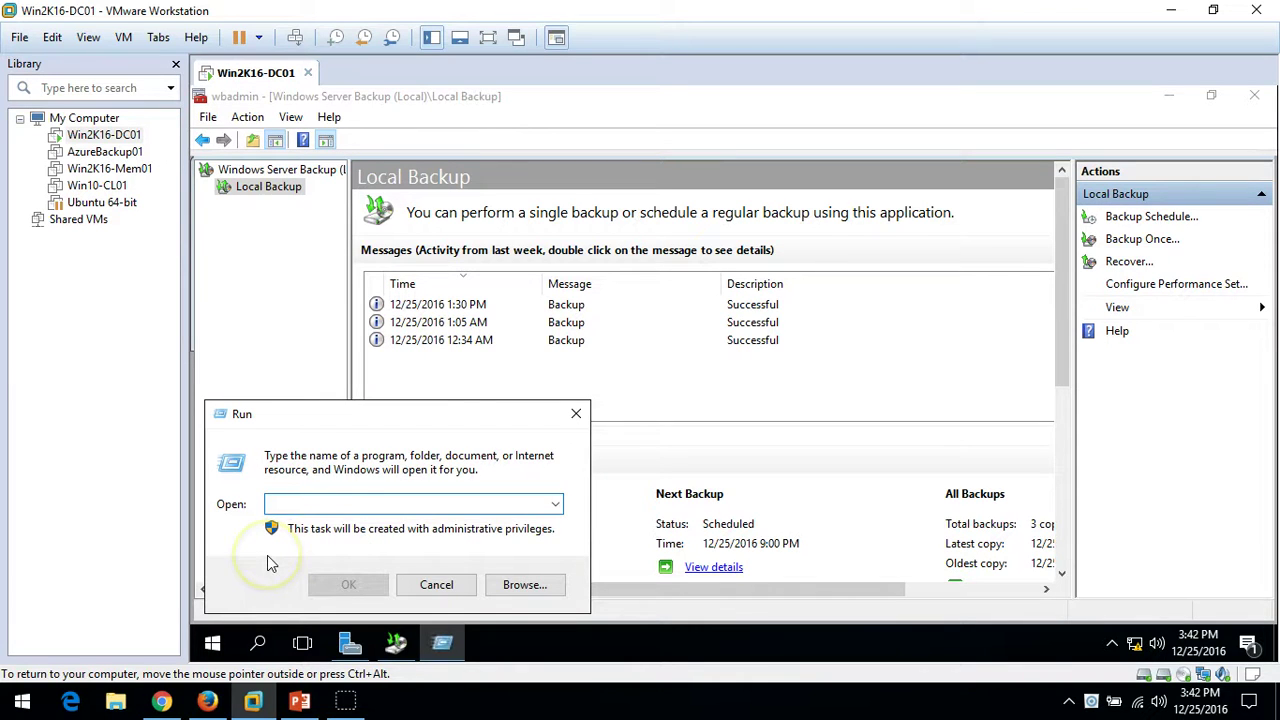
click(354, 524)
text(msc)
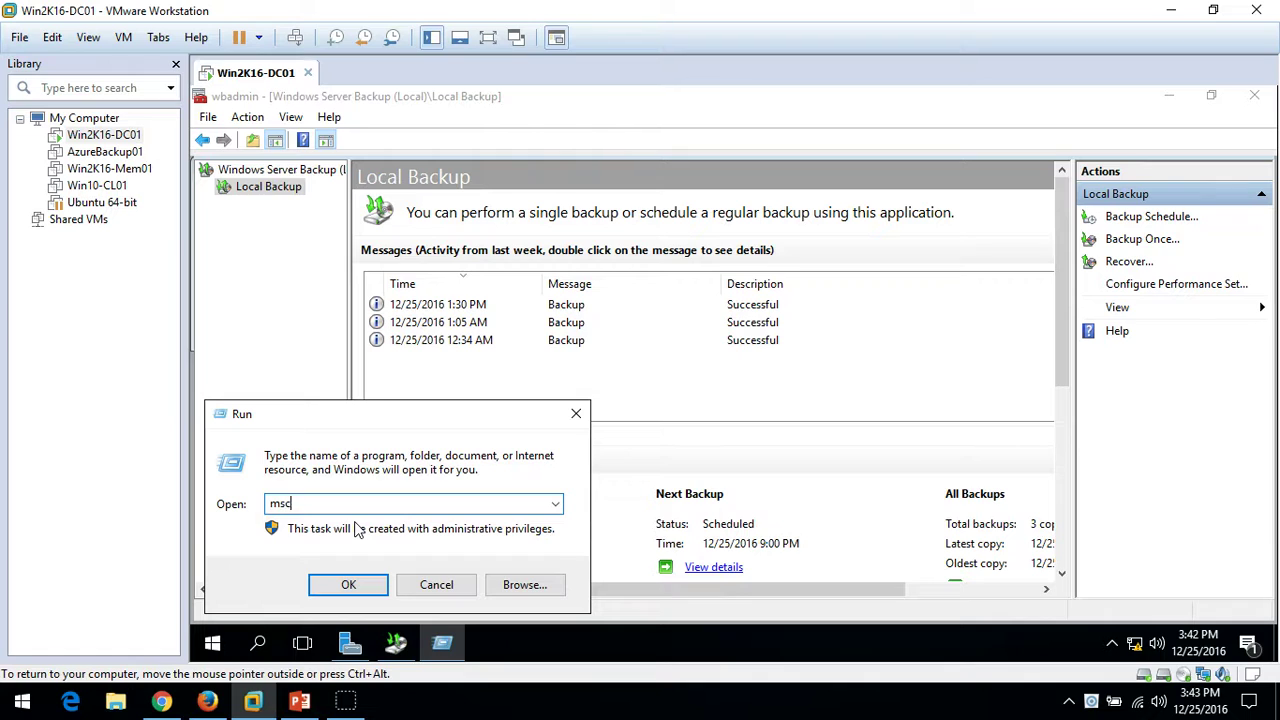
text(onfig)
key(Return)
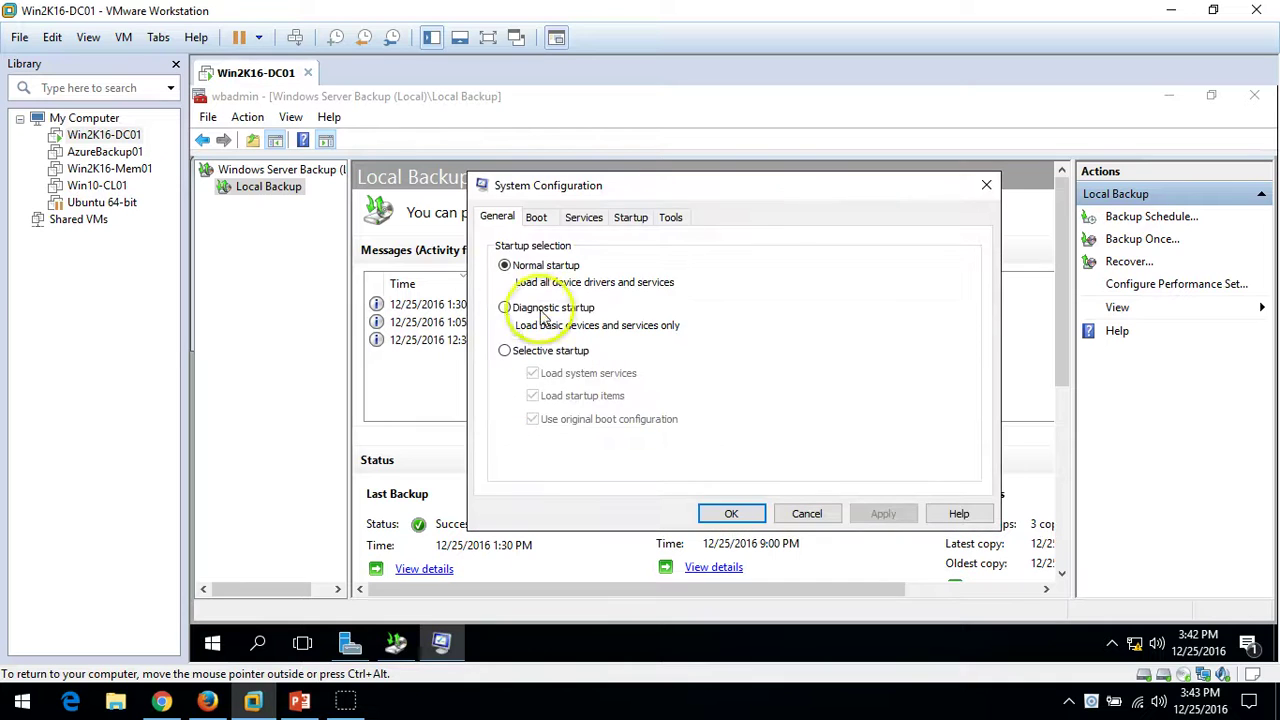
Enable Safe boot with Active Directory repair on the Boot tab and apply it
click(543, 224)
click(508, 397)
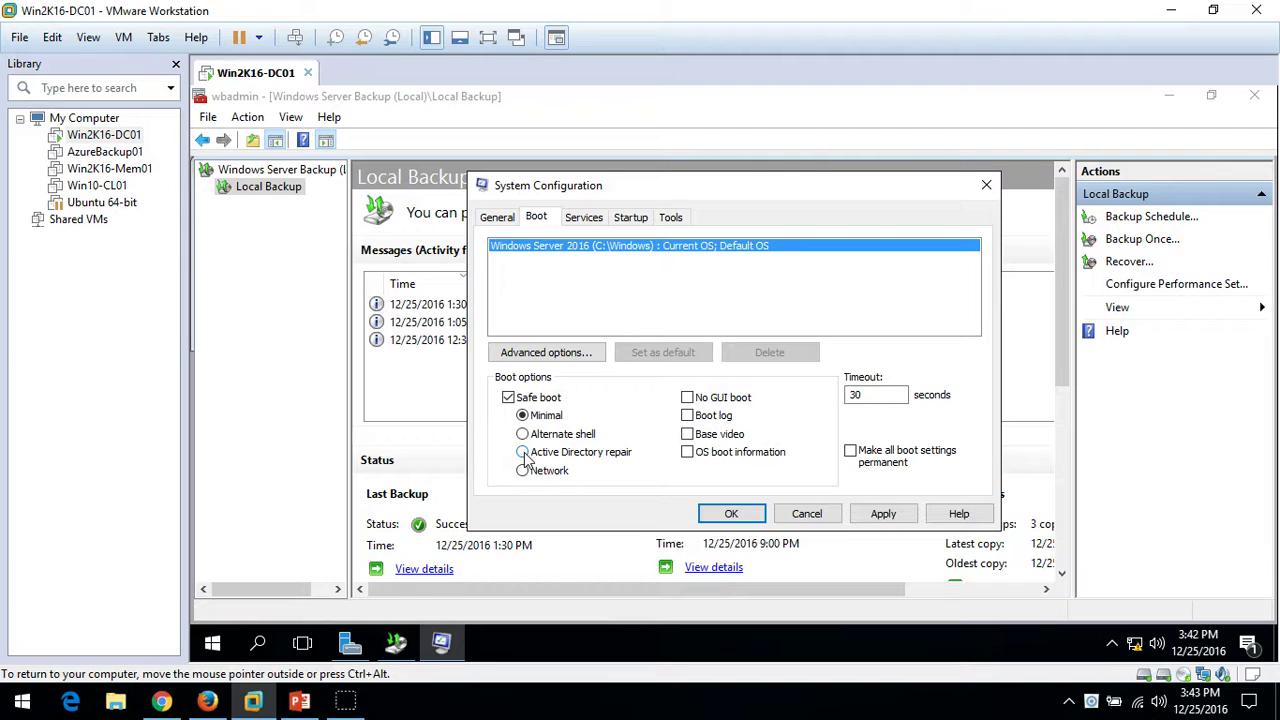
click(891, 514)
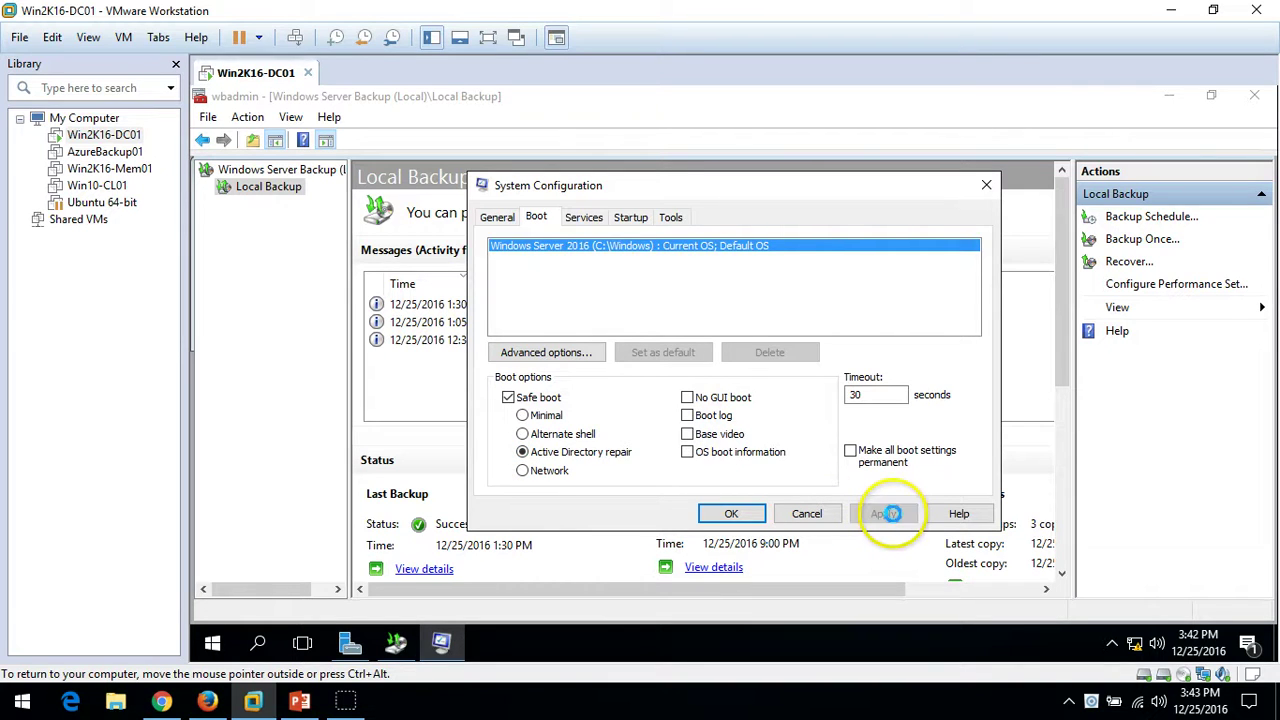
click(499, 217)
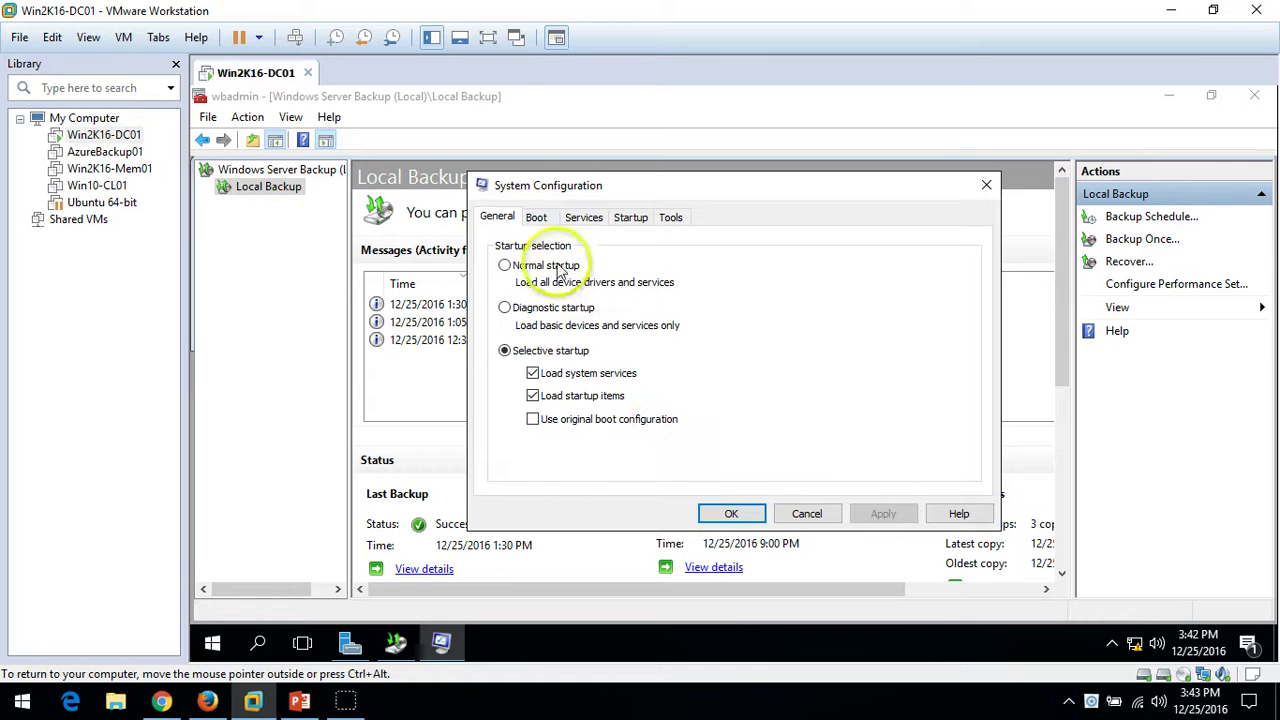
click(536, 216)
Close Windows Server Backup and Server Manager, then centre the System Configuration dialog
click(1236, 93)
click(1254, 95)
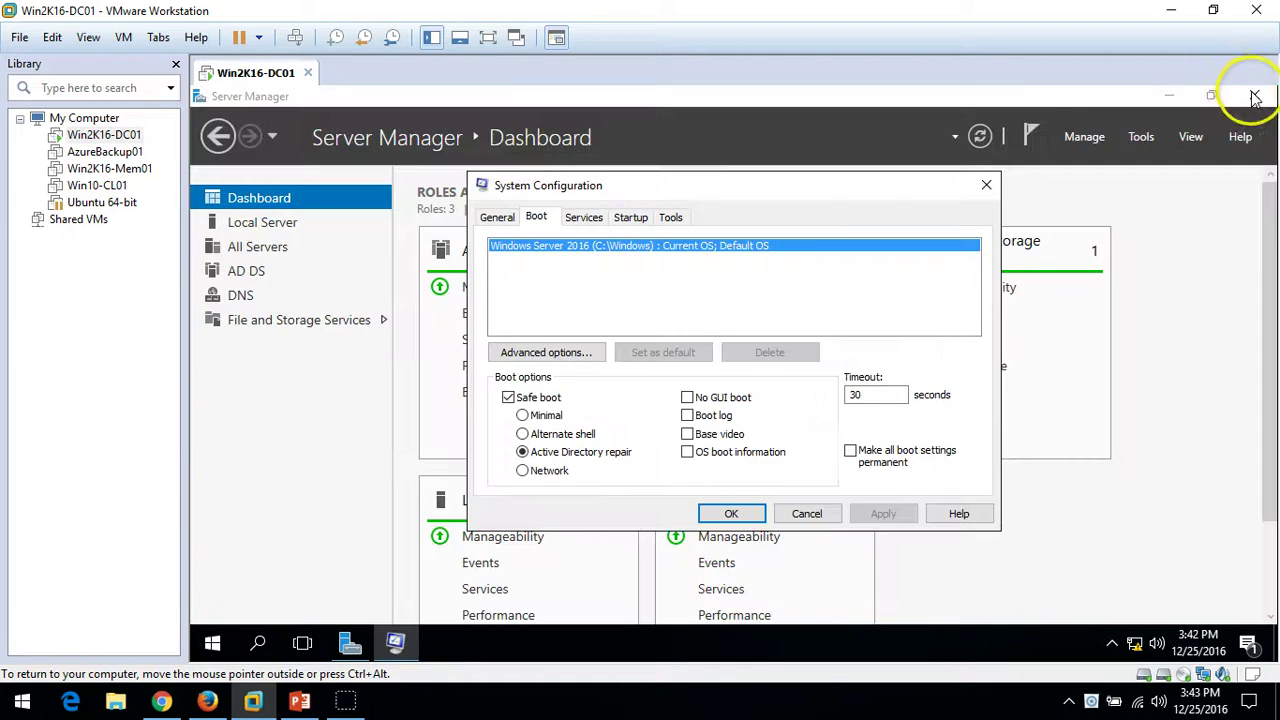
click(1250, 96)
drag(625, 190, 673, 156)
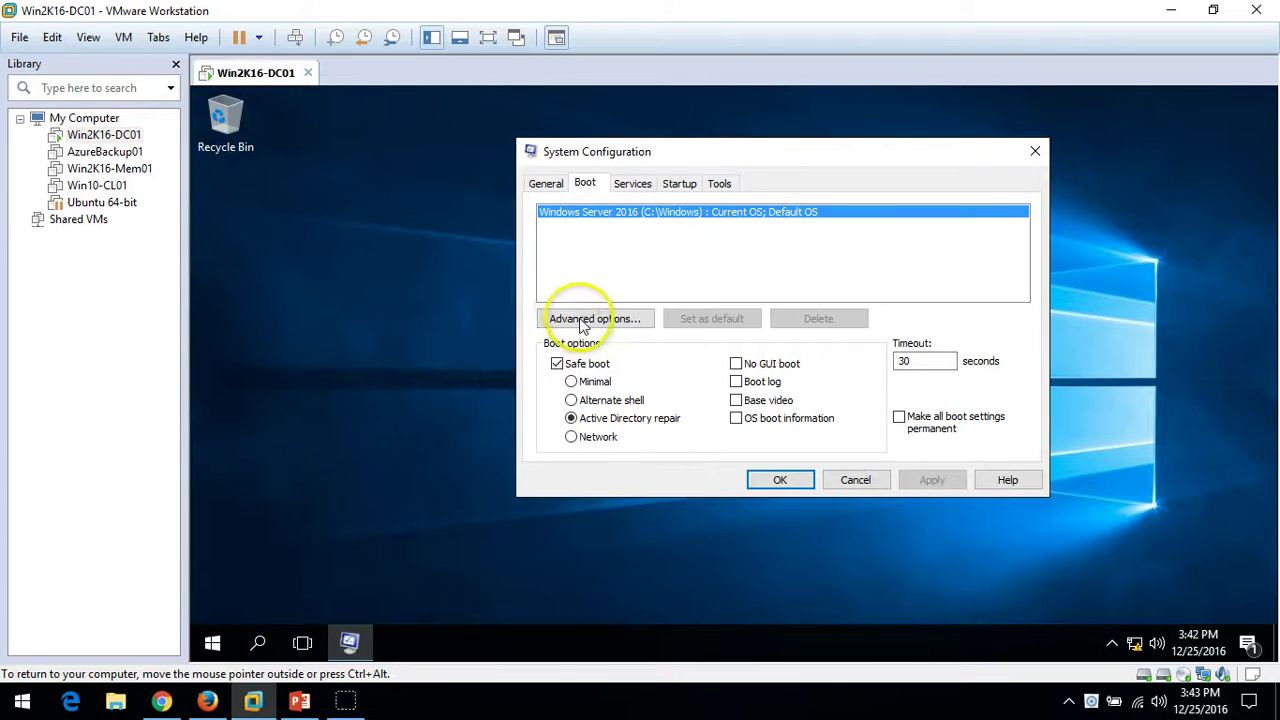
Apply the Active Directory repair safe boot option and restart Win2K16-DC01 into it
click(779, 479)
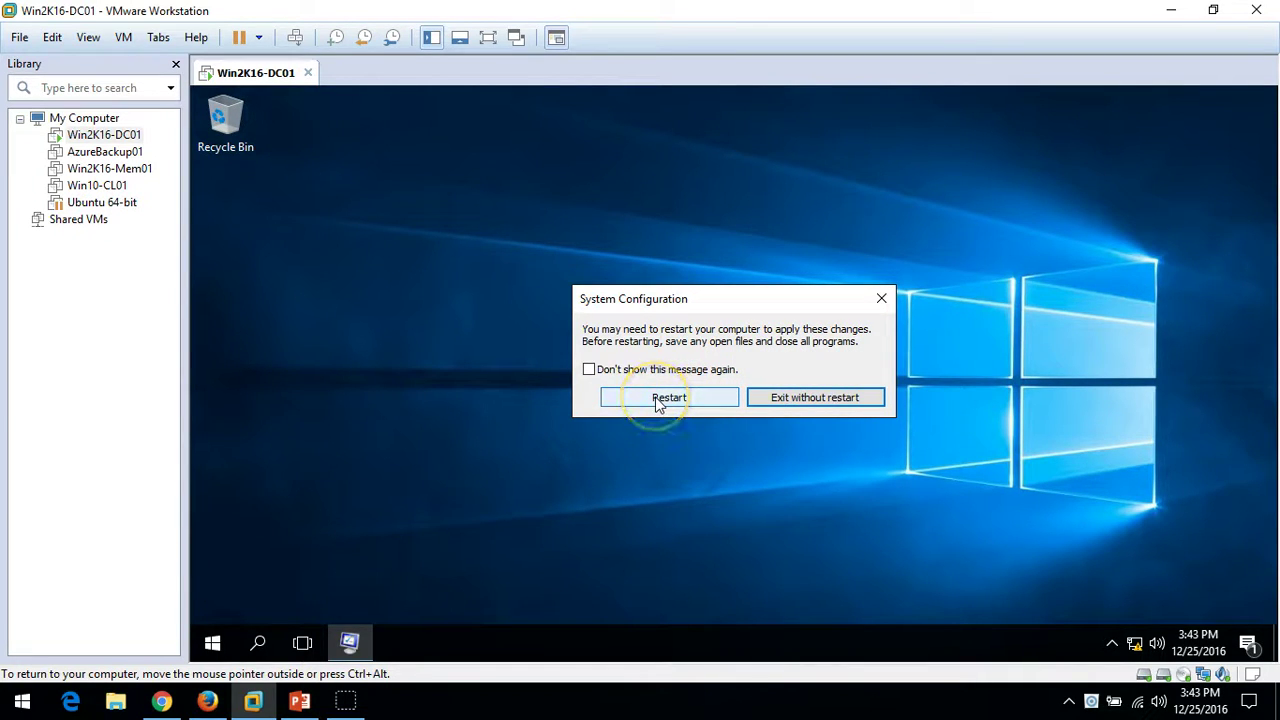
click(424, 300)
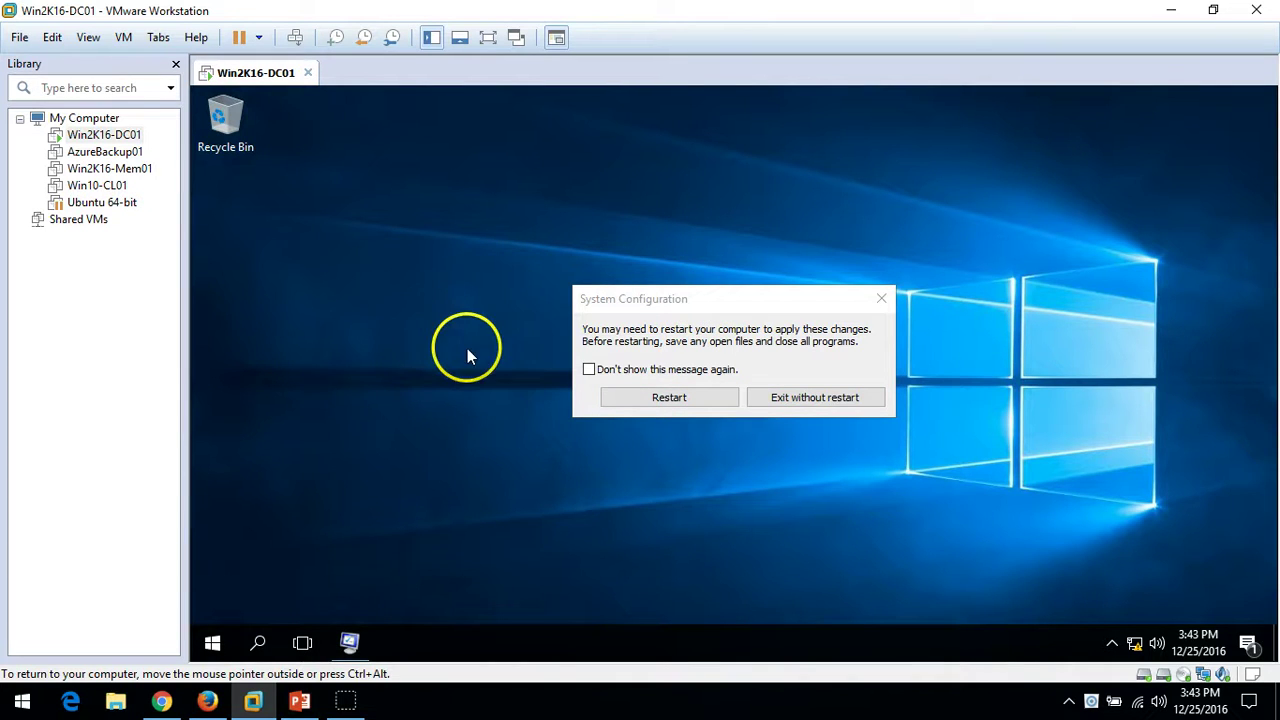
click(758, 293)
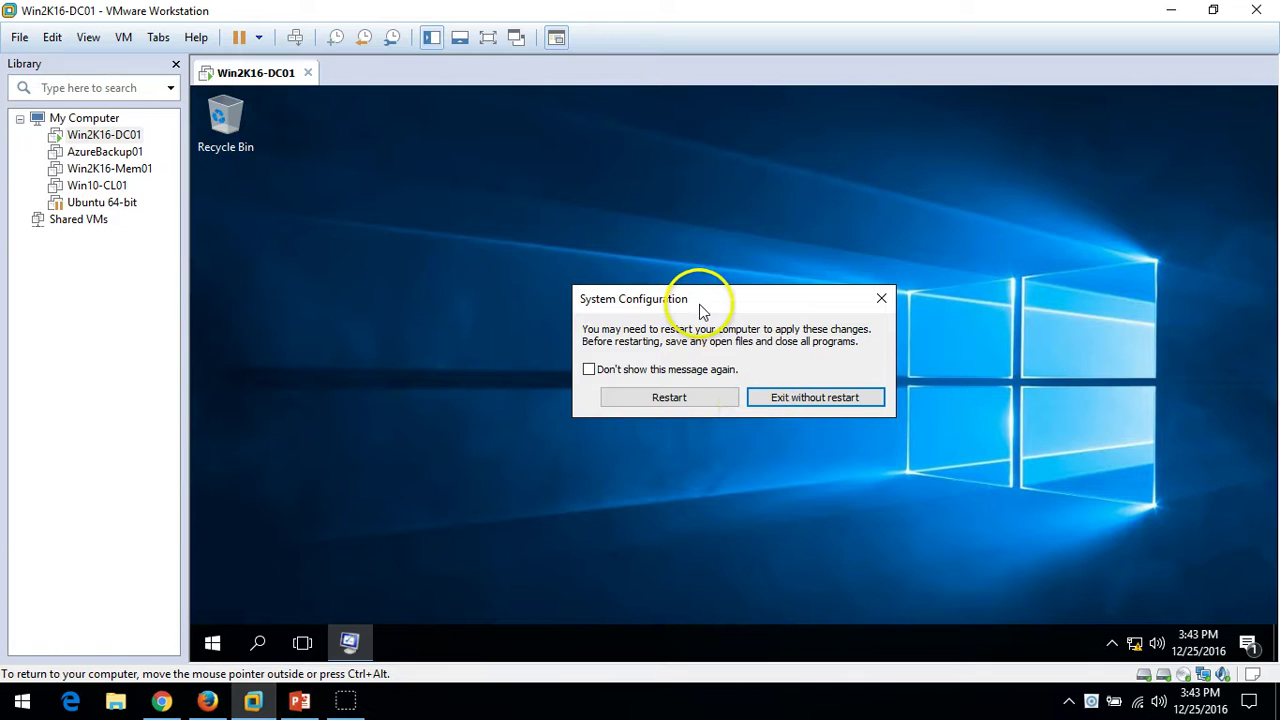
click(683, 406)
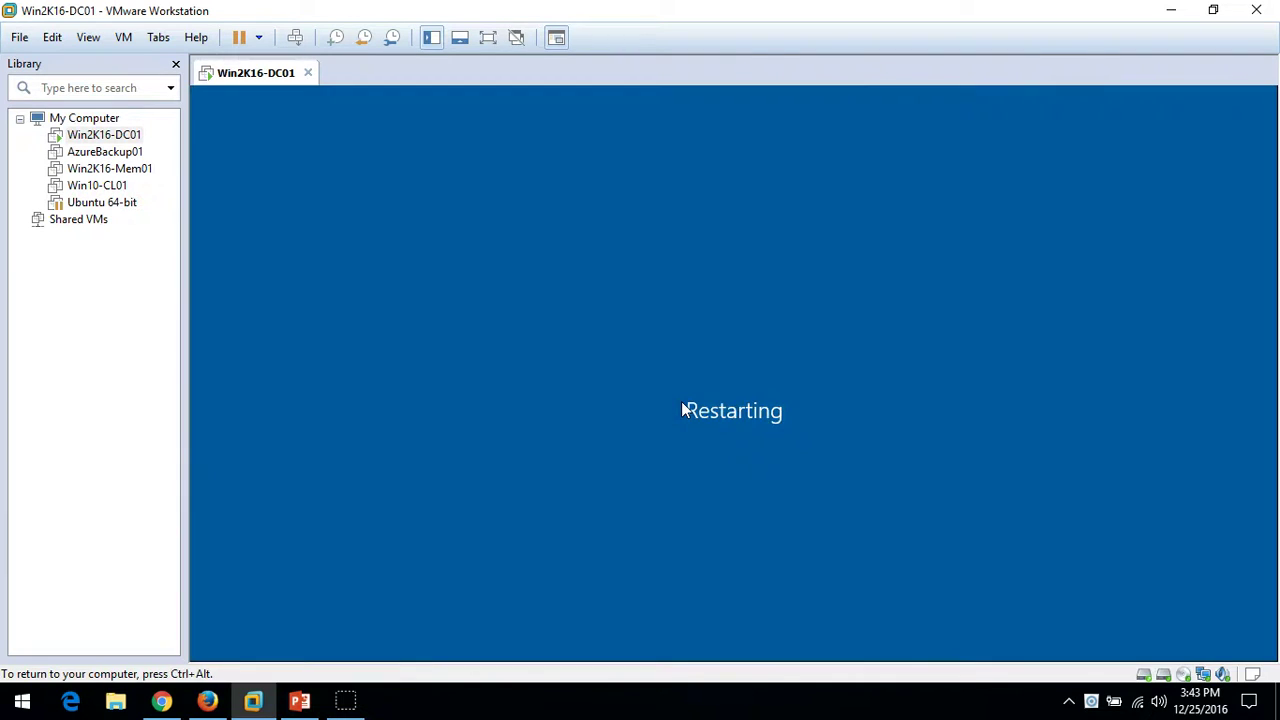
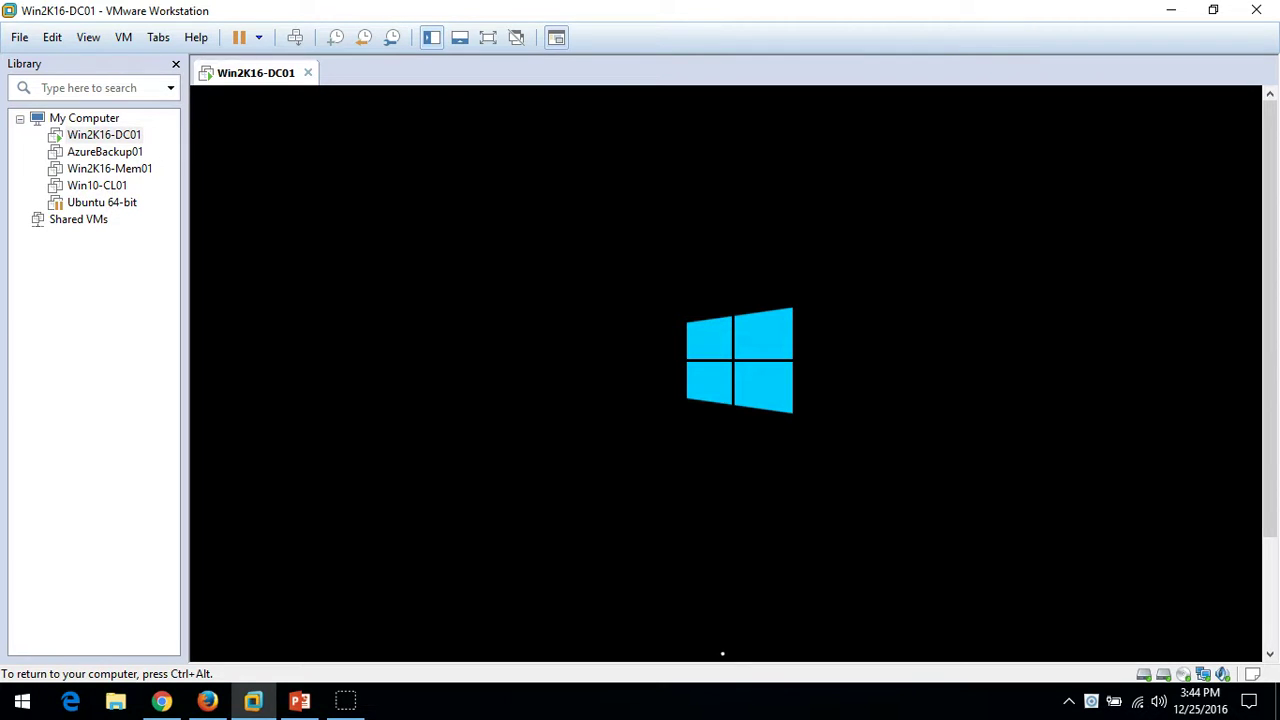
Wait for Win2K16-DC01 to boot to its lock screen, then send Ctrl+Alt+Del to it
key(ctrl+alt)
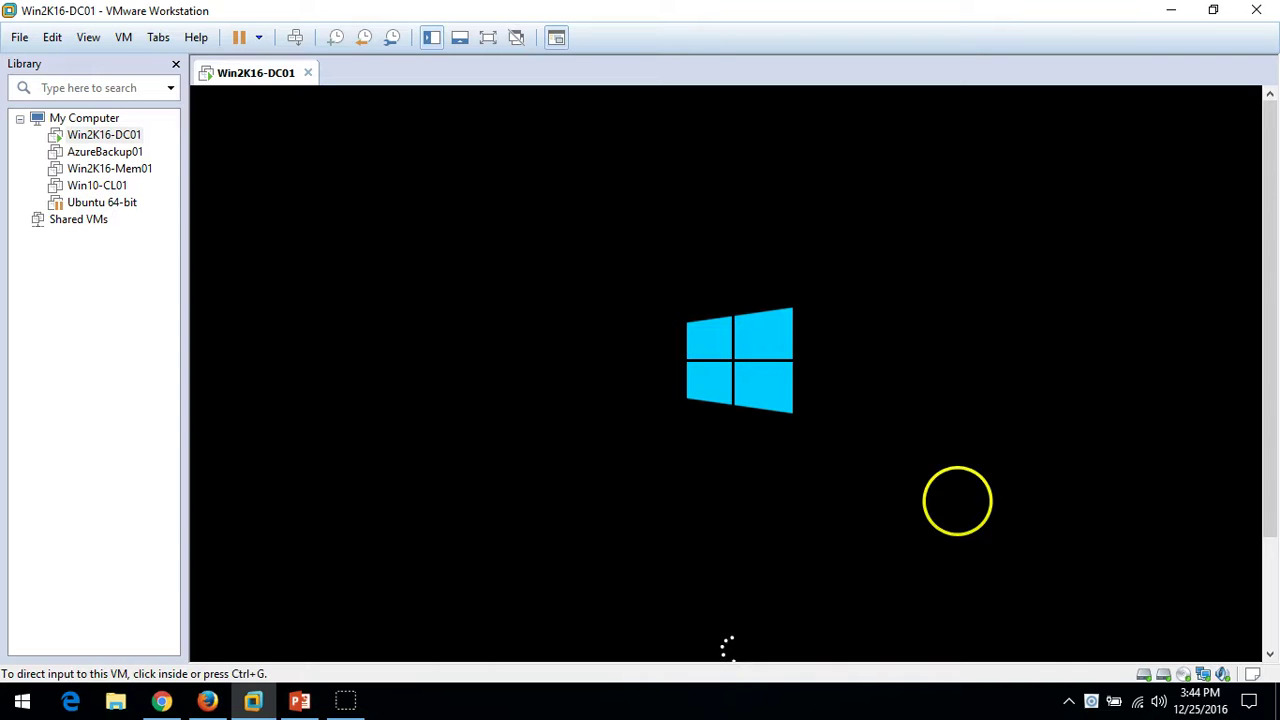
click(1272, 600)
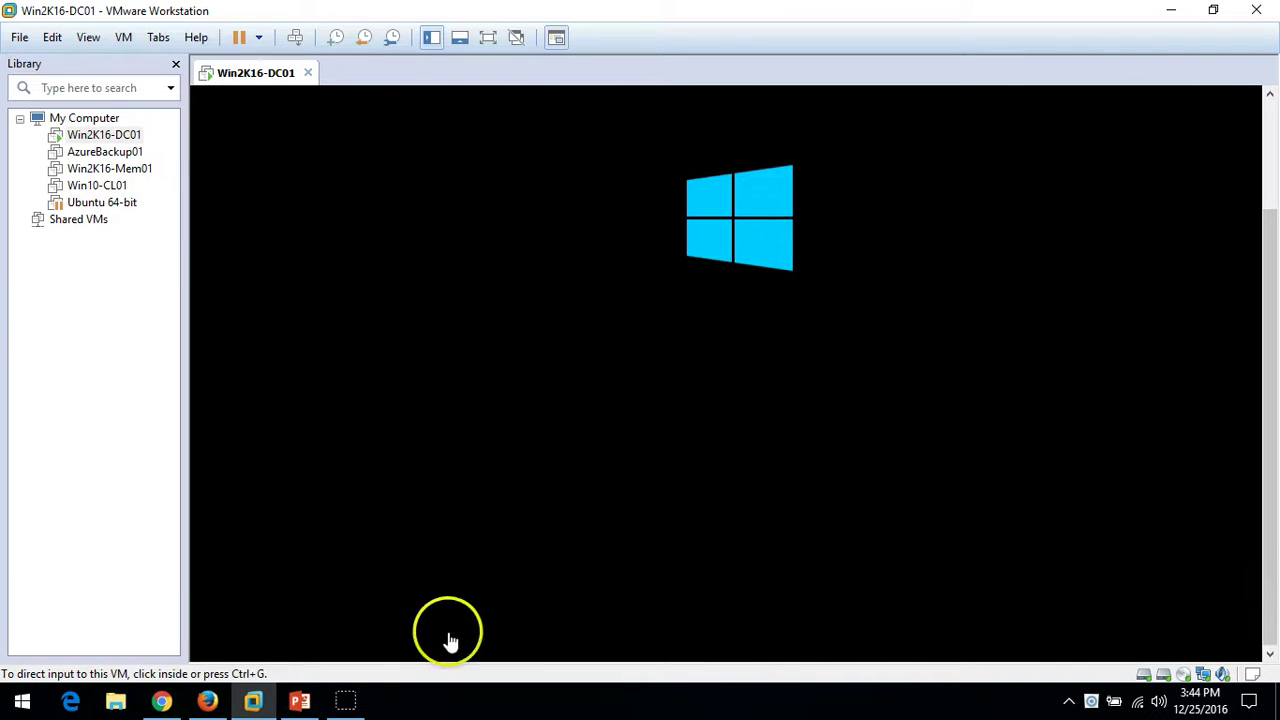
mouse_move(348, 706)
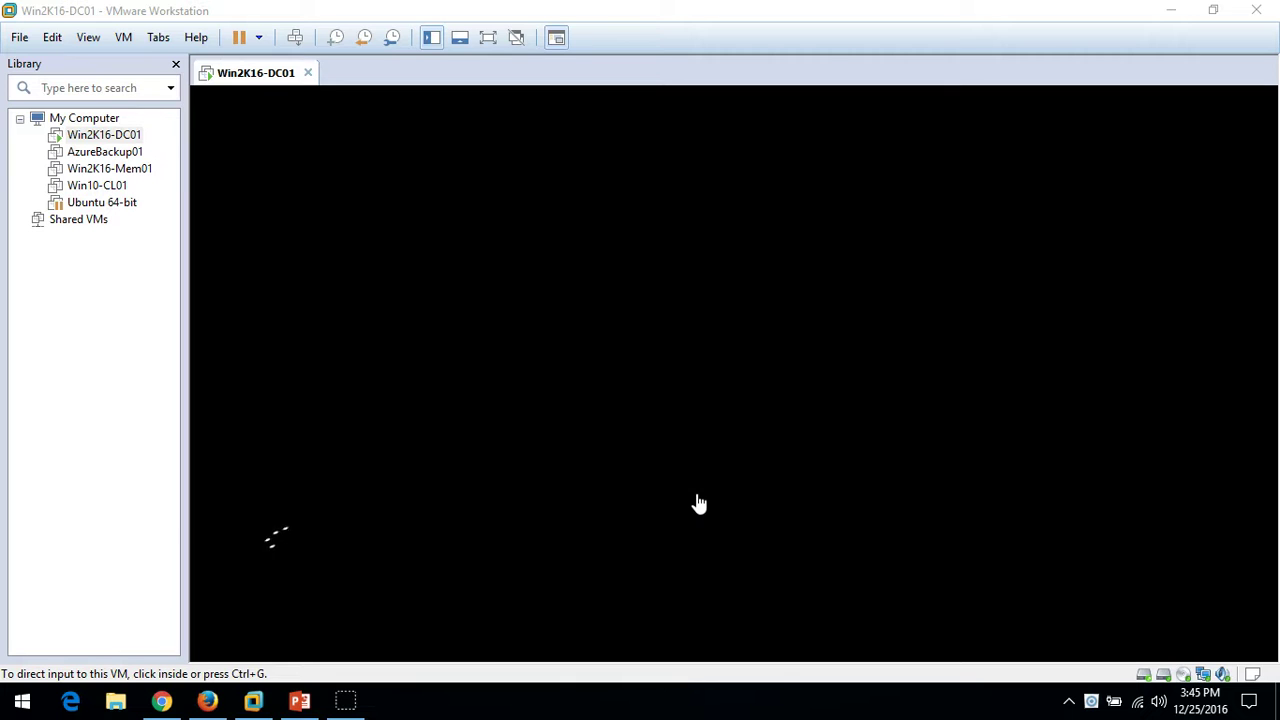
click(352, 700)
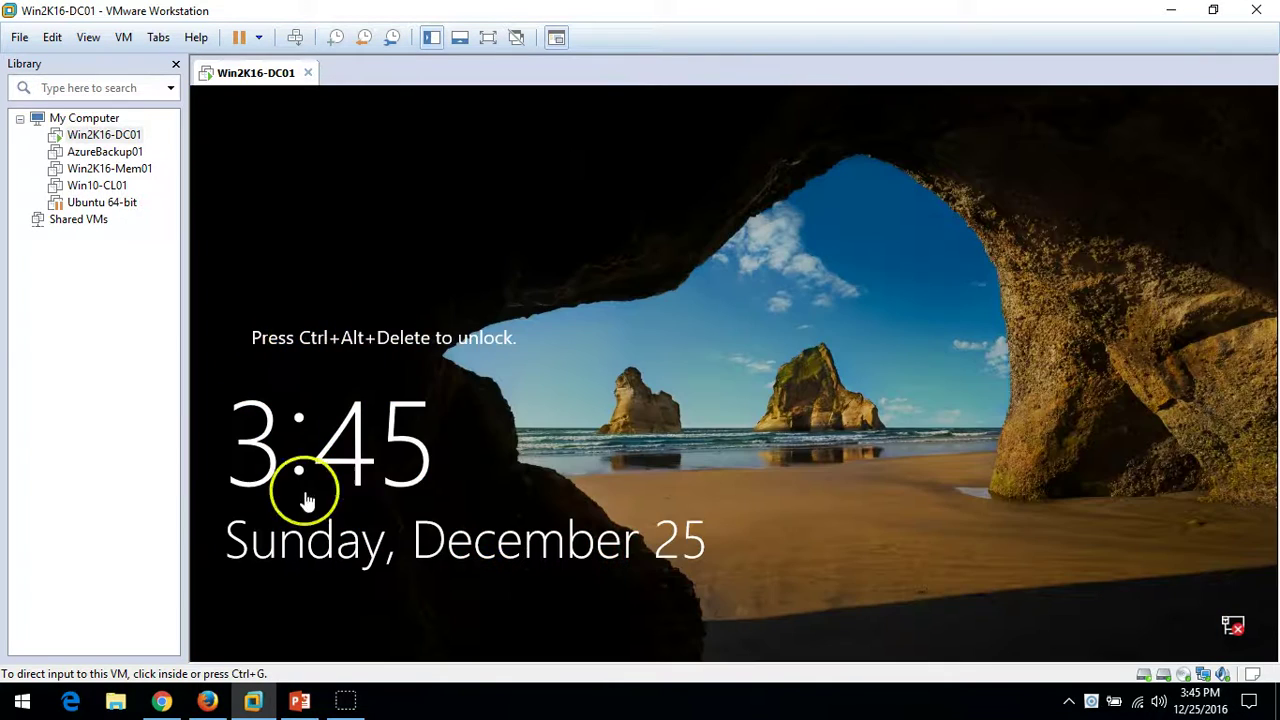
click(296, 40)
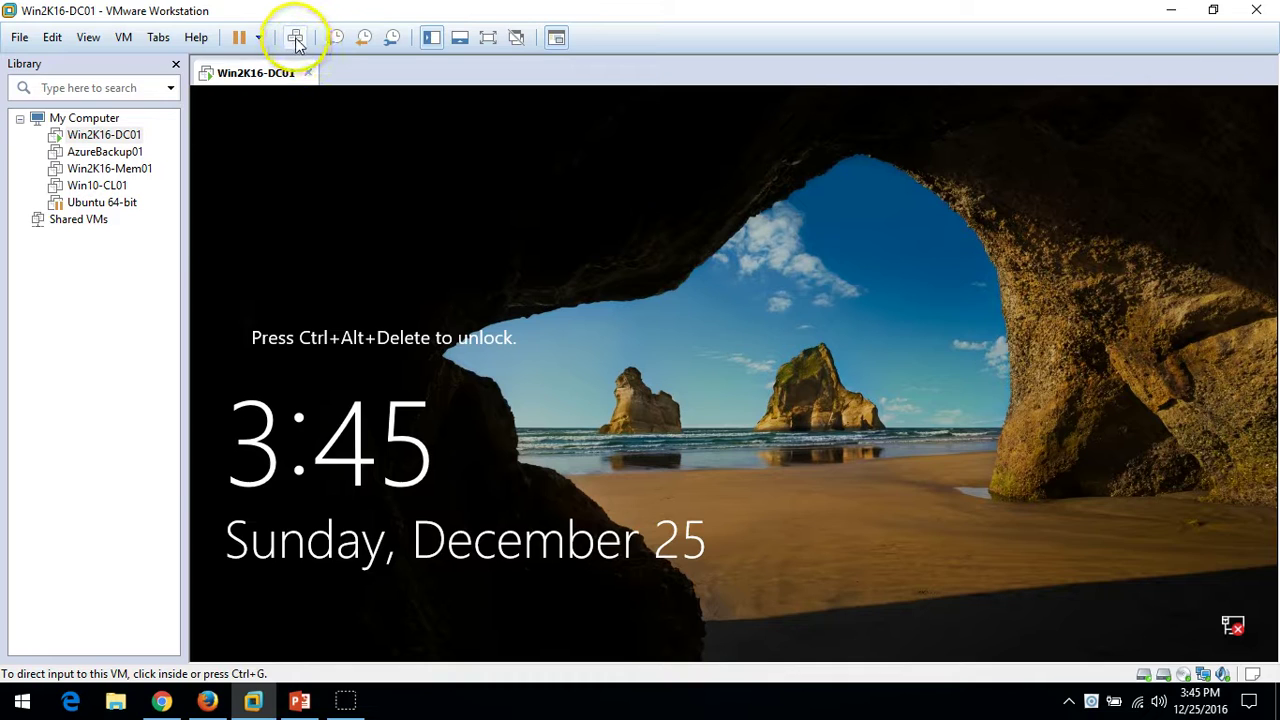
Attempt a domain administrator sign-in and dismiss the 'no logon servers available' error
click(634, 291)
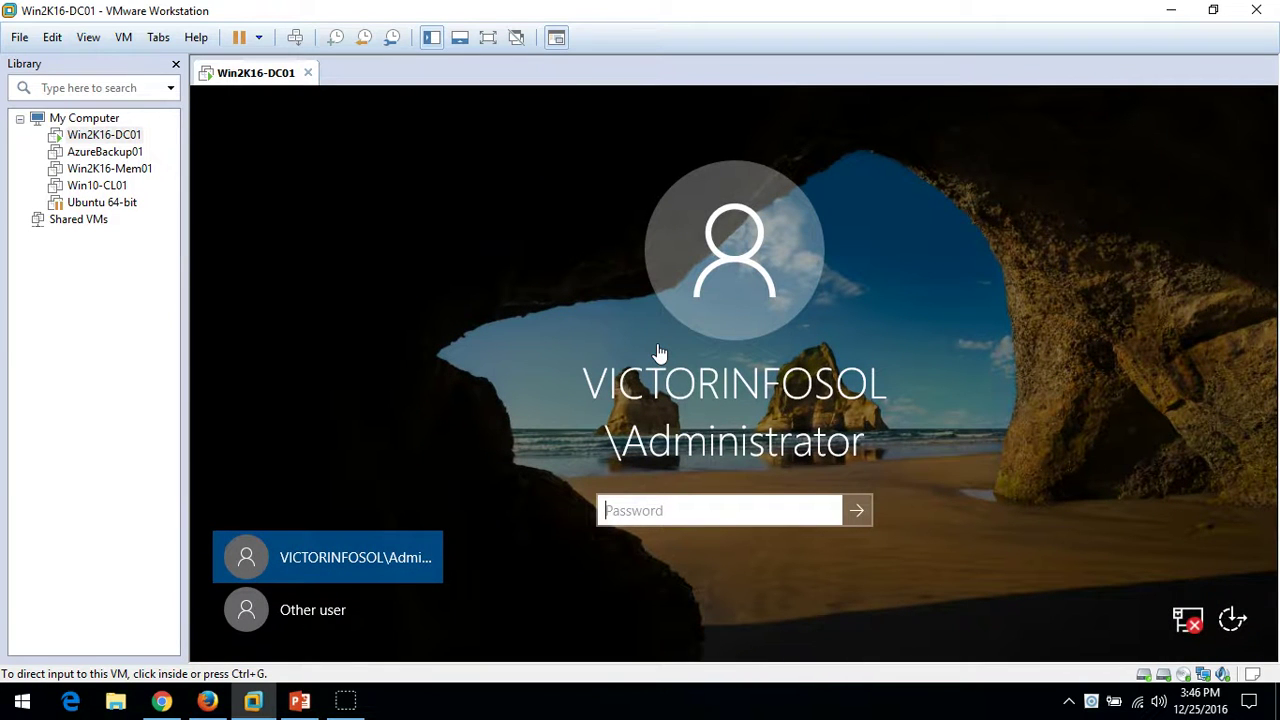
click(706, 500)
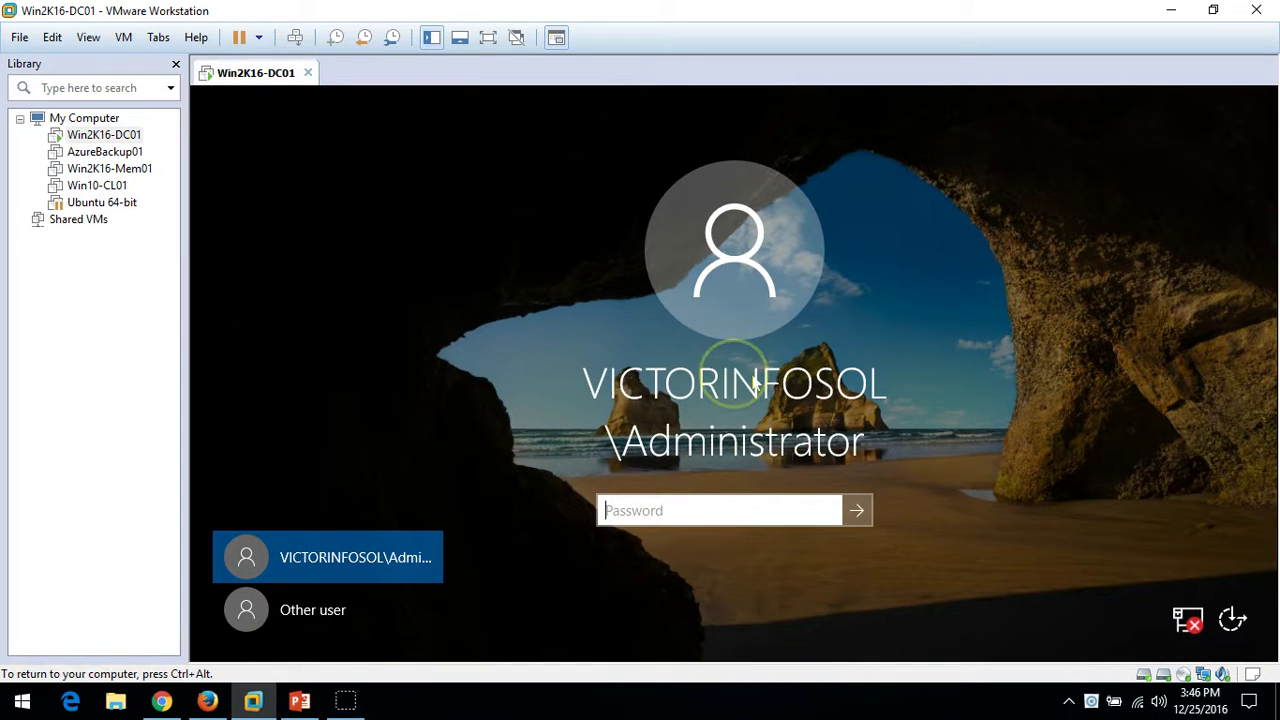
text(••••)
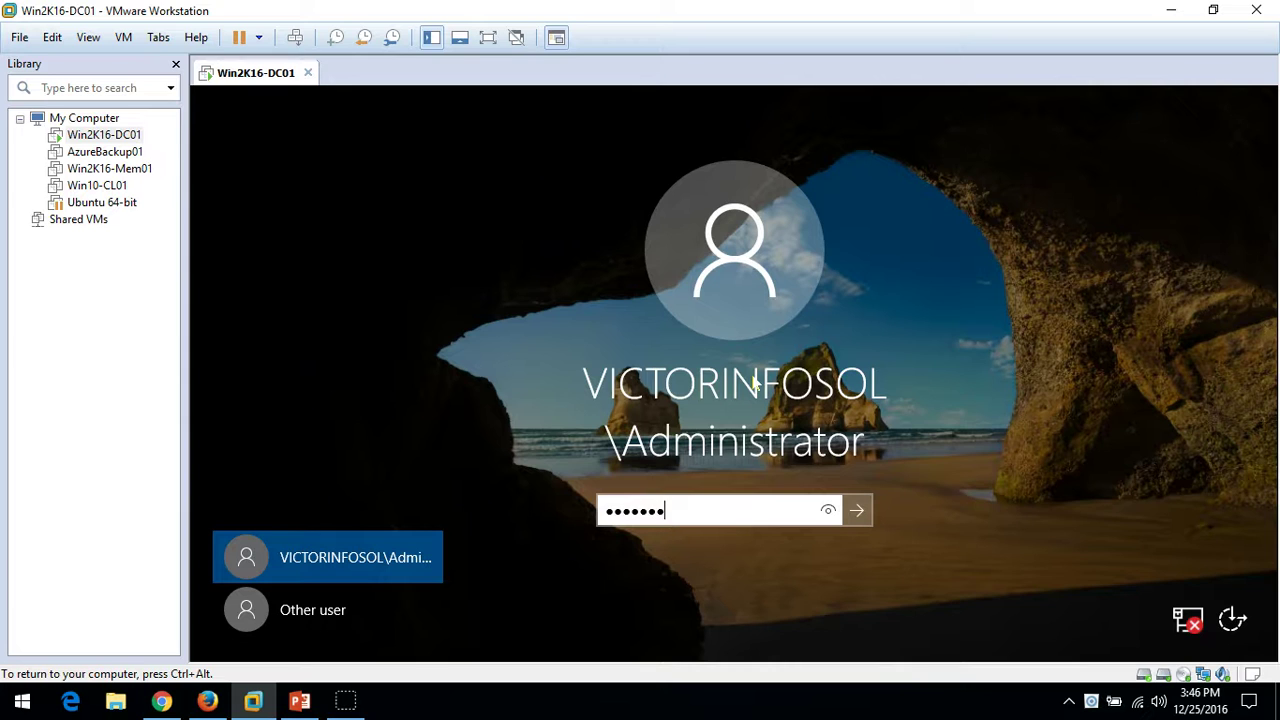
key(Return)
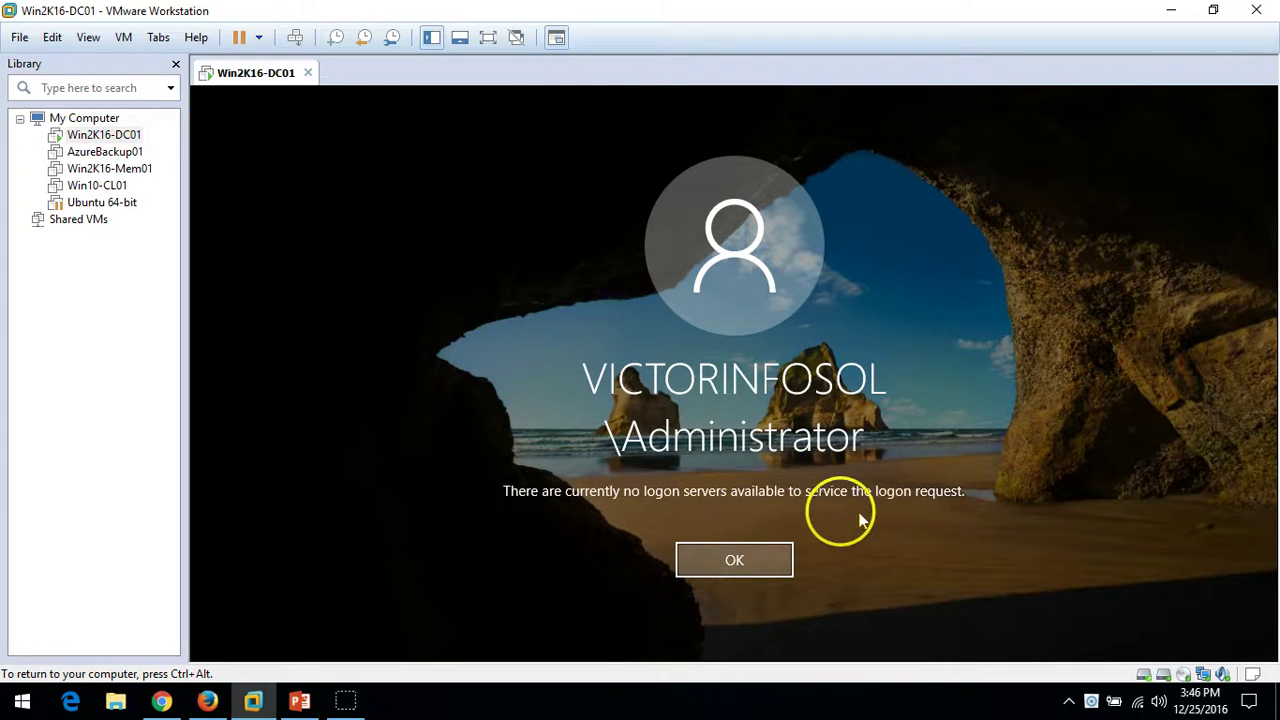
click(768, 560)
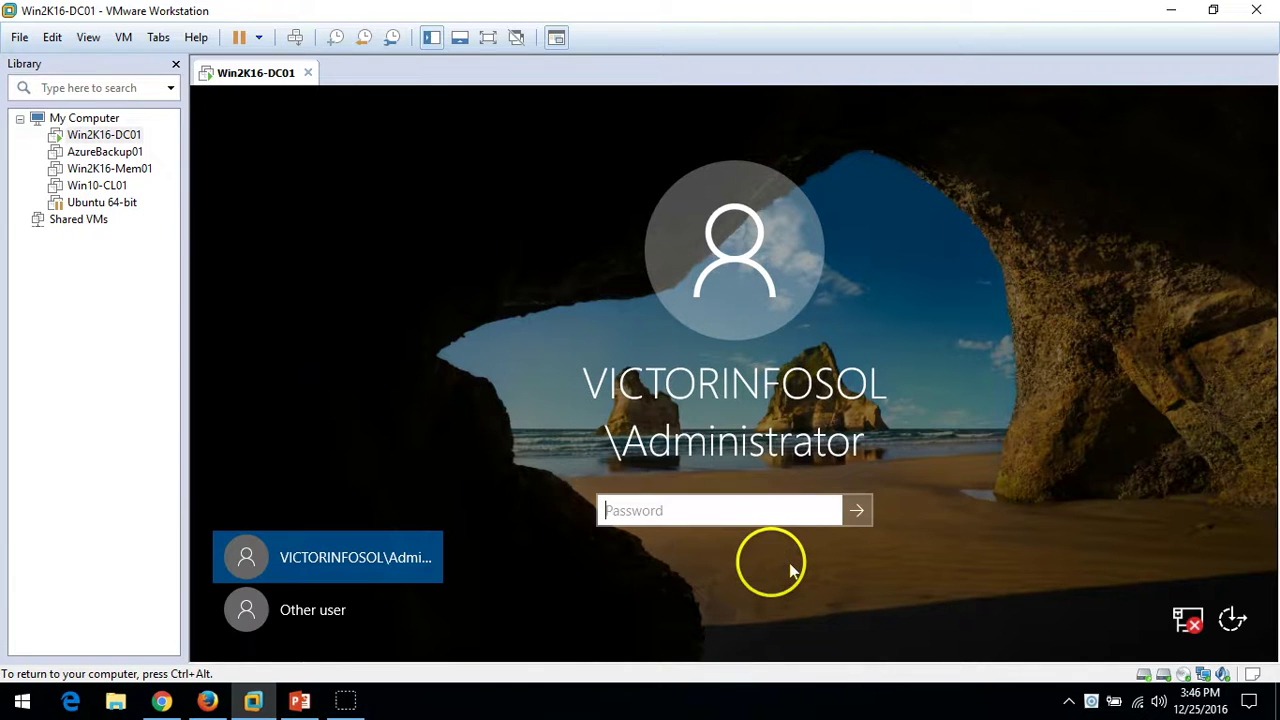
Sign in as the local Administrator via Other user with its password, then release the VM
click(322, 611)
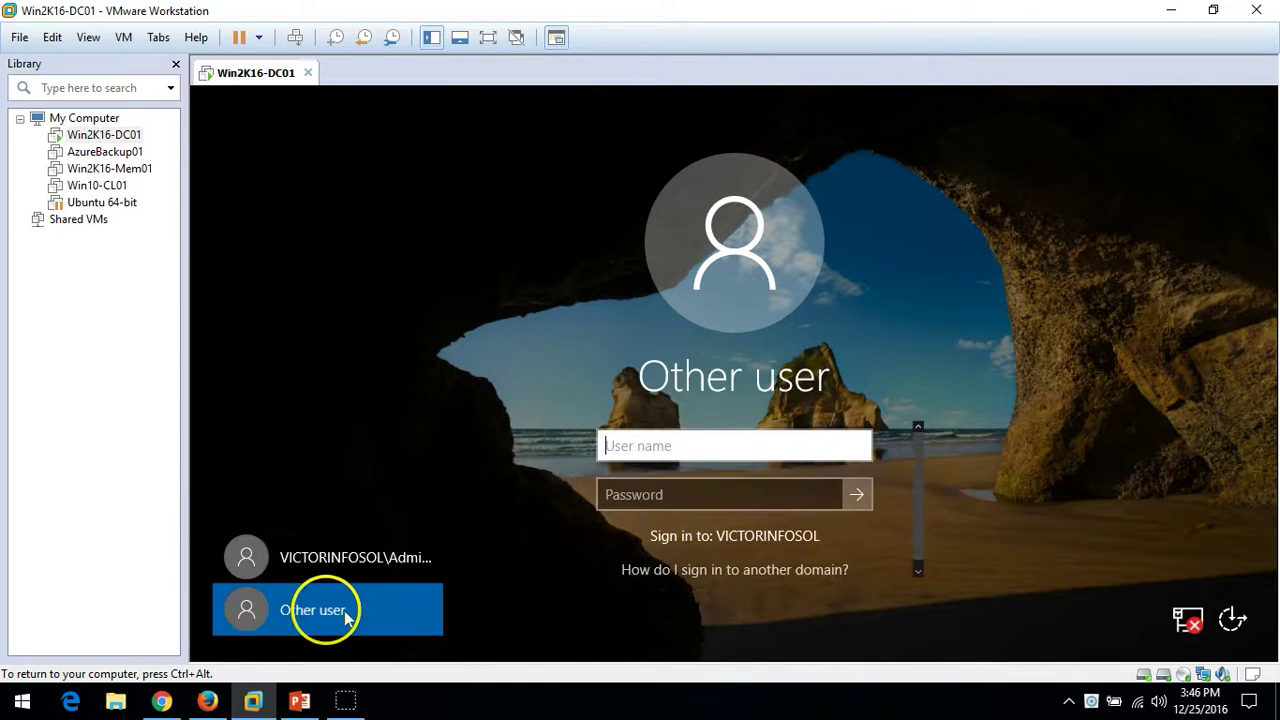
text(Ad)
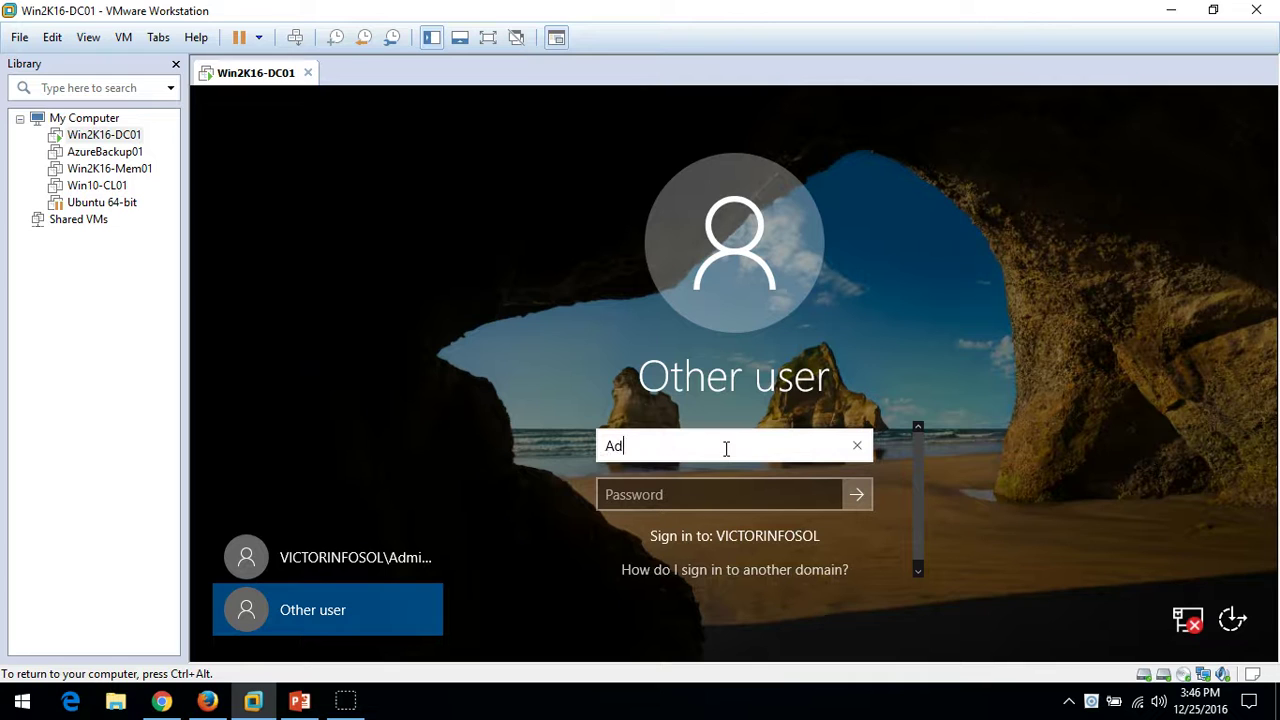
text(ministrat)
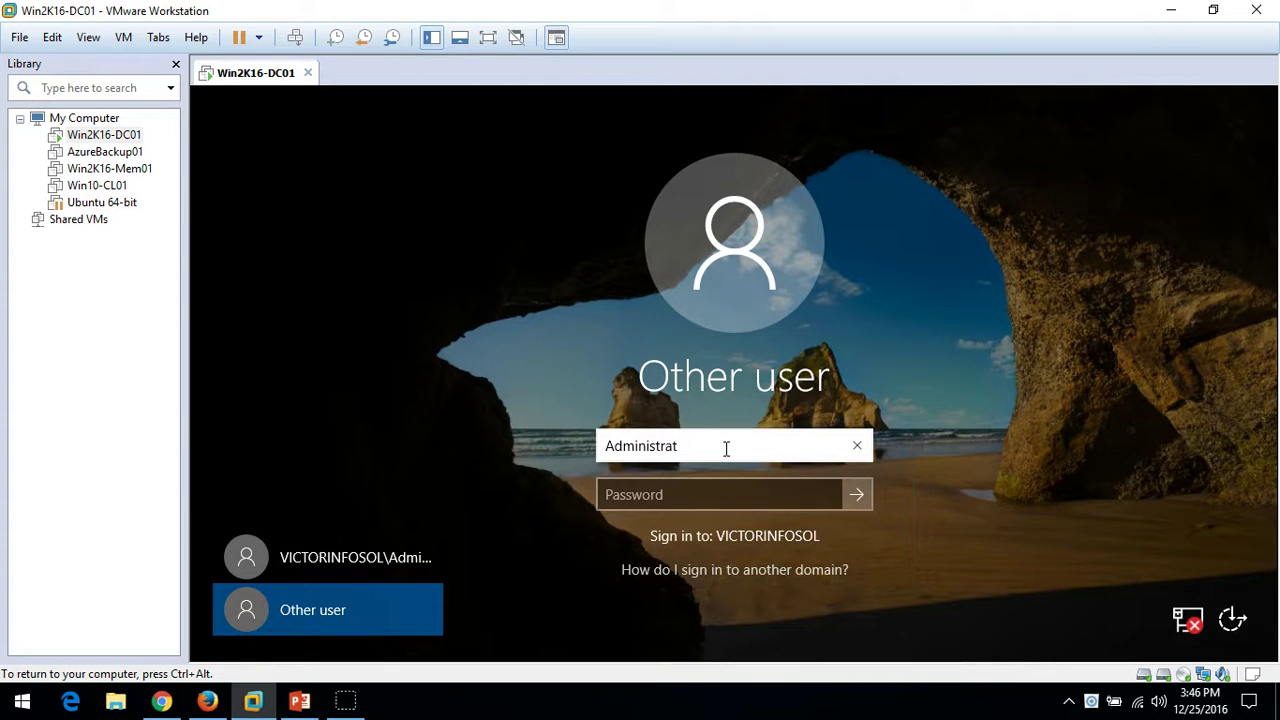
text(or)
key(Tab)
text(P)
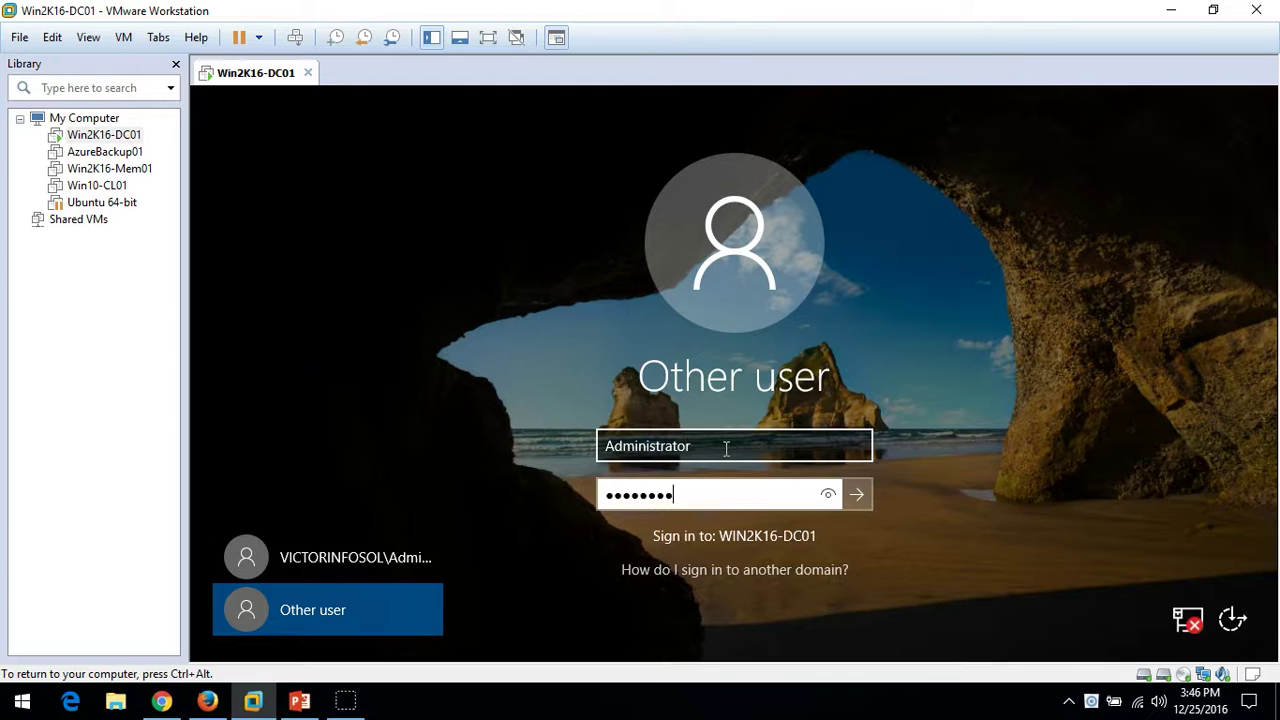
key(Return)
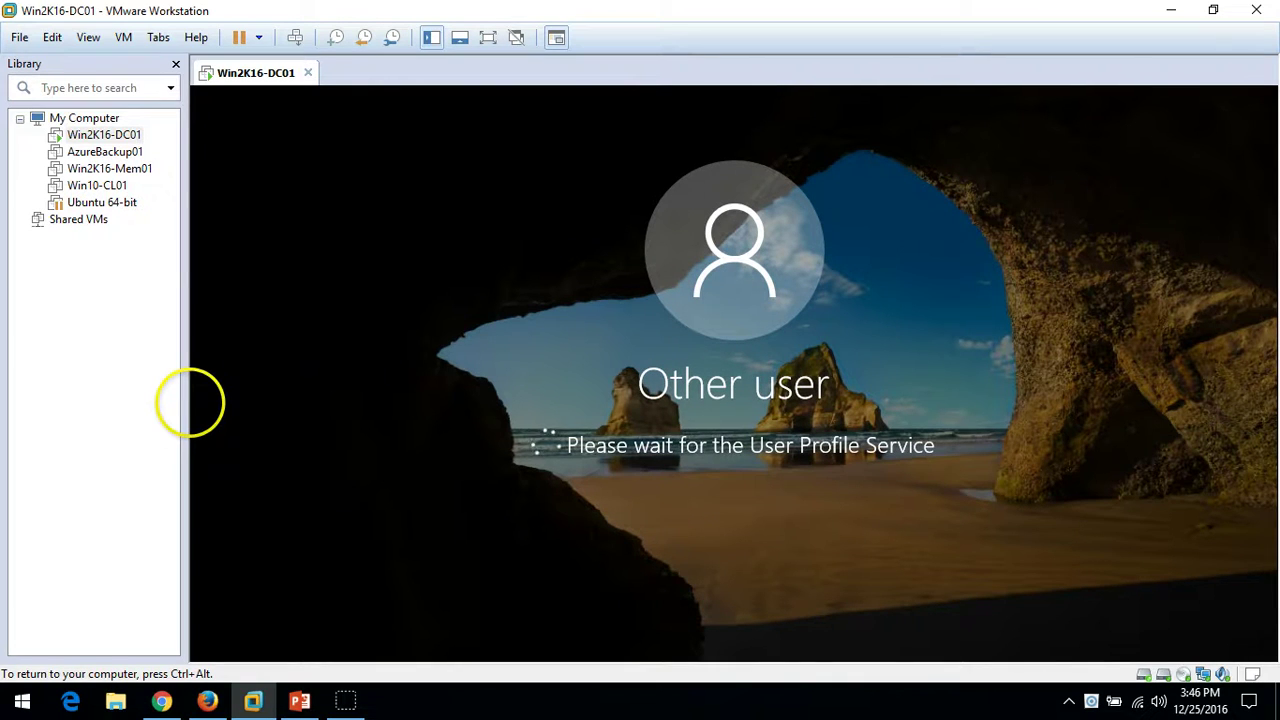
key(ctrl+alt)
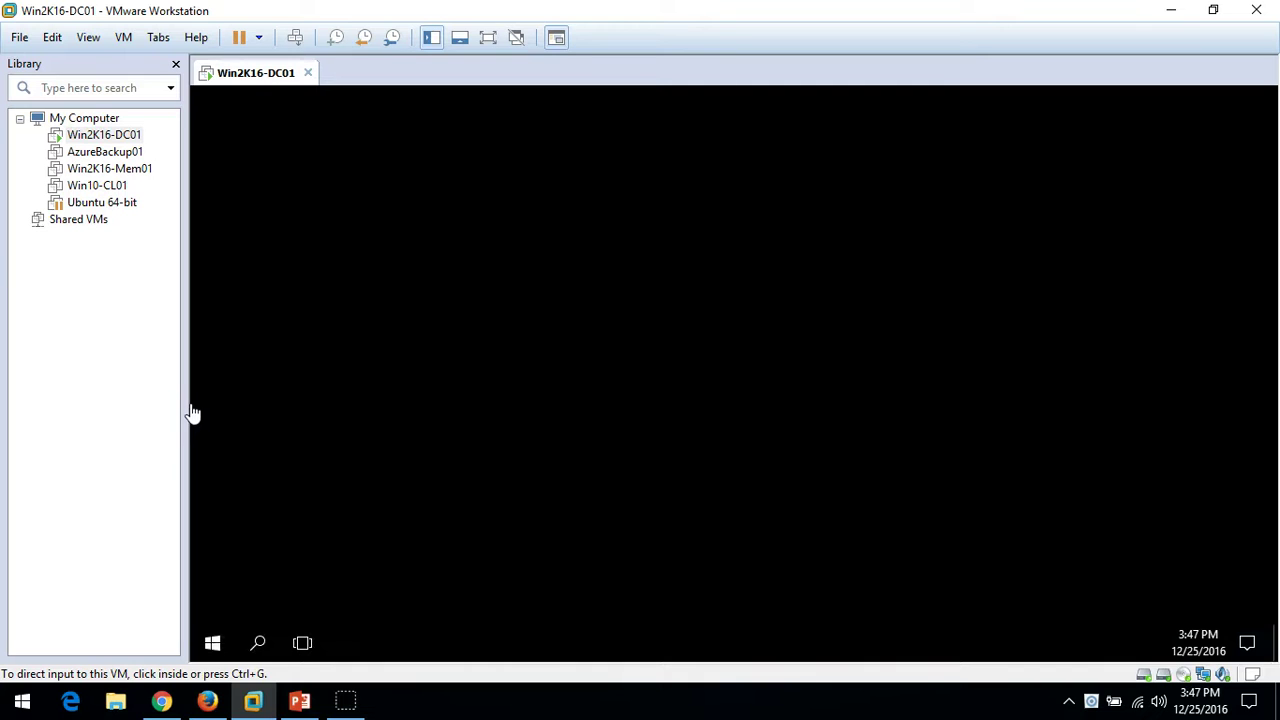
Refresh the Safe Mode desktop and let Server Manager's Dashboard load
click(349, 391)
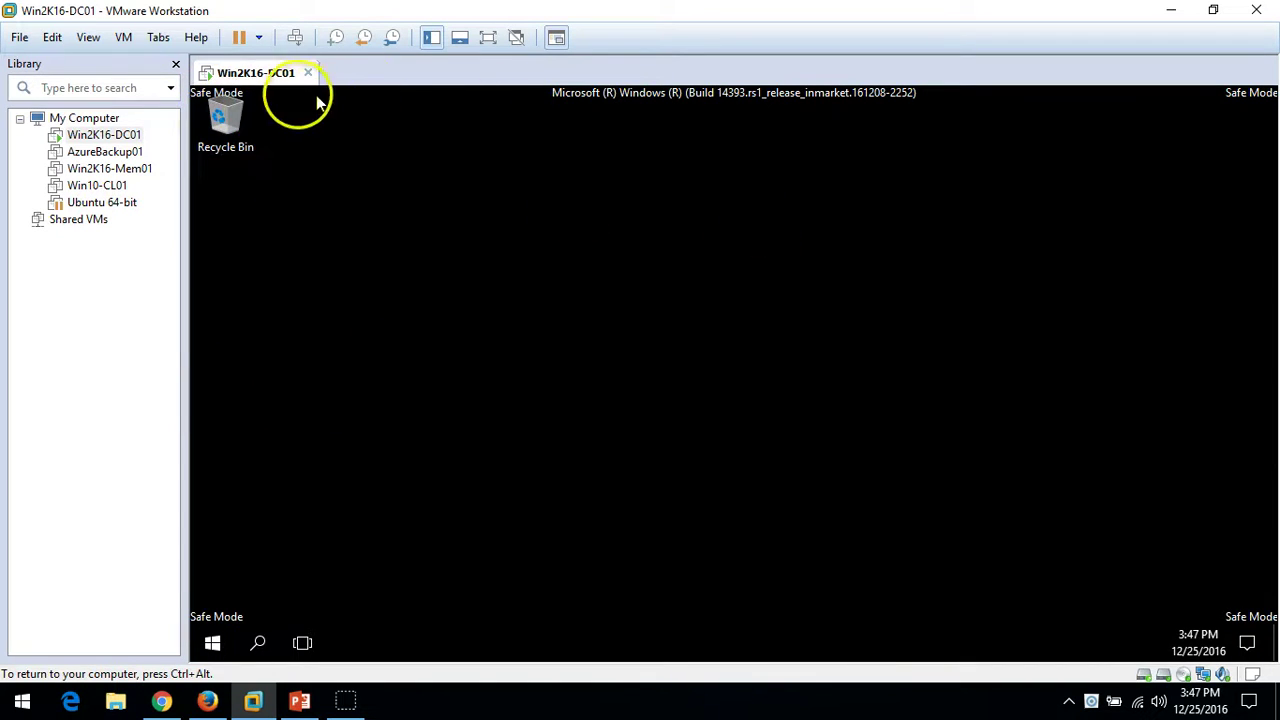
key(ctrl+alt)
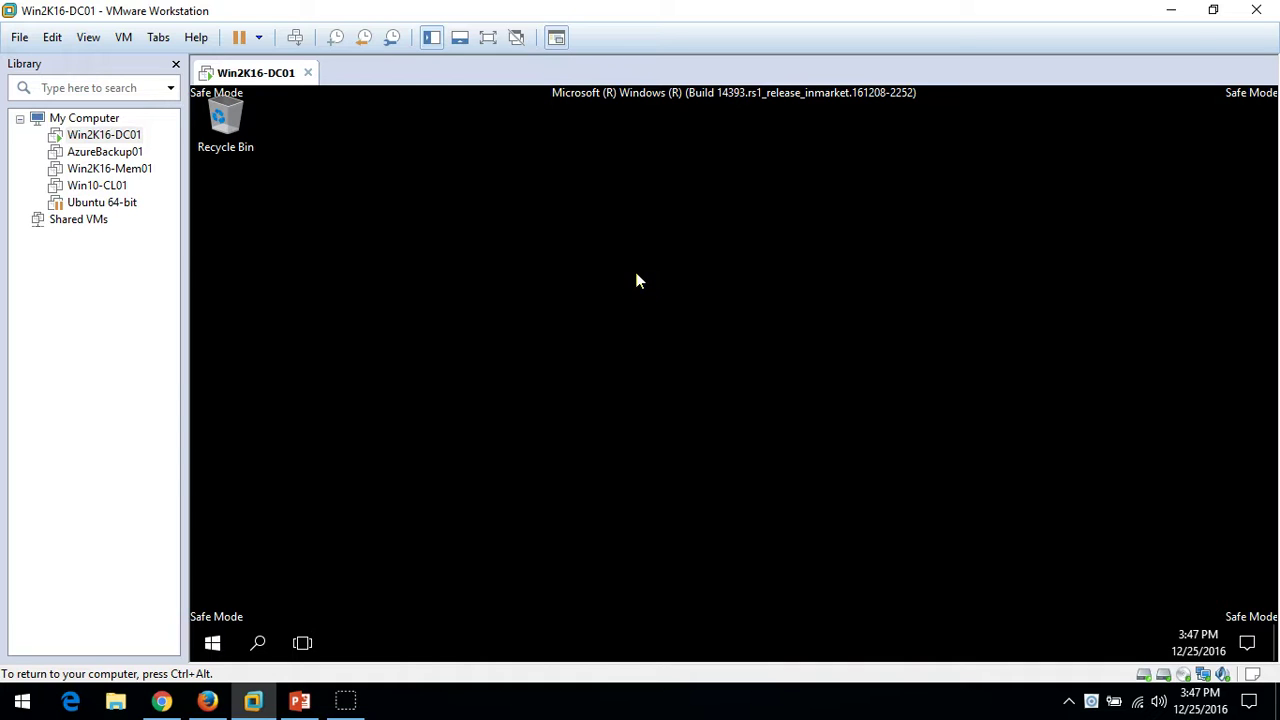
right_click(637, 278)
click(651, 326)
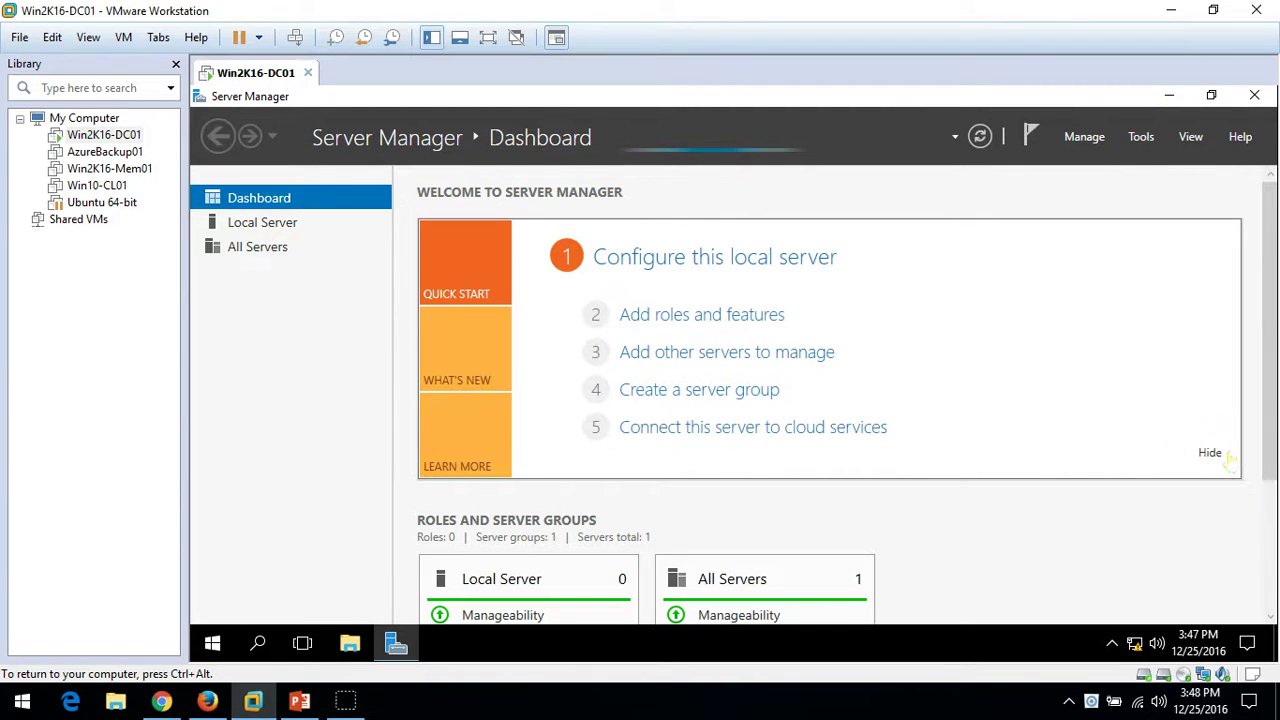
Hide the welcome panel, review the stopped AD DS services, and cancel the detail view
click(1210, 453)
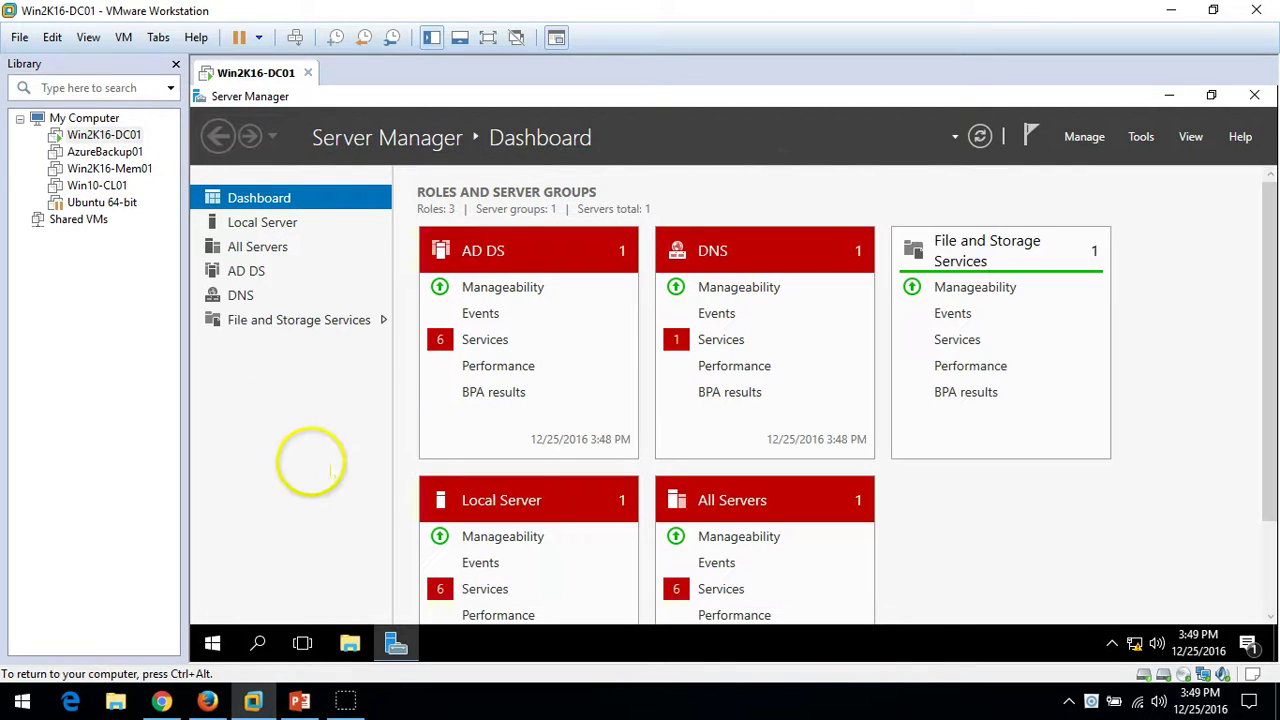
click(485, 339)
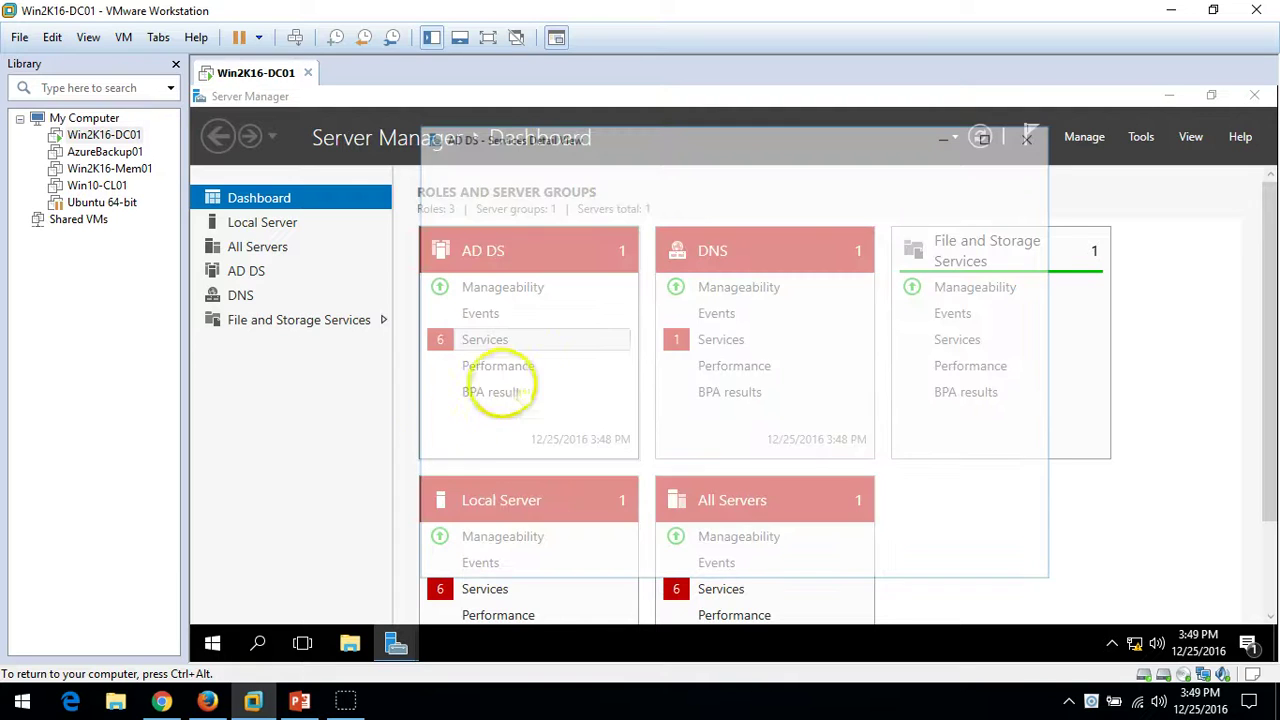
click(576, 392)
click(712, 325)
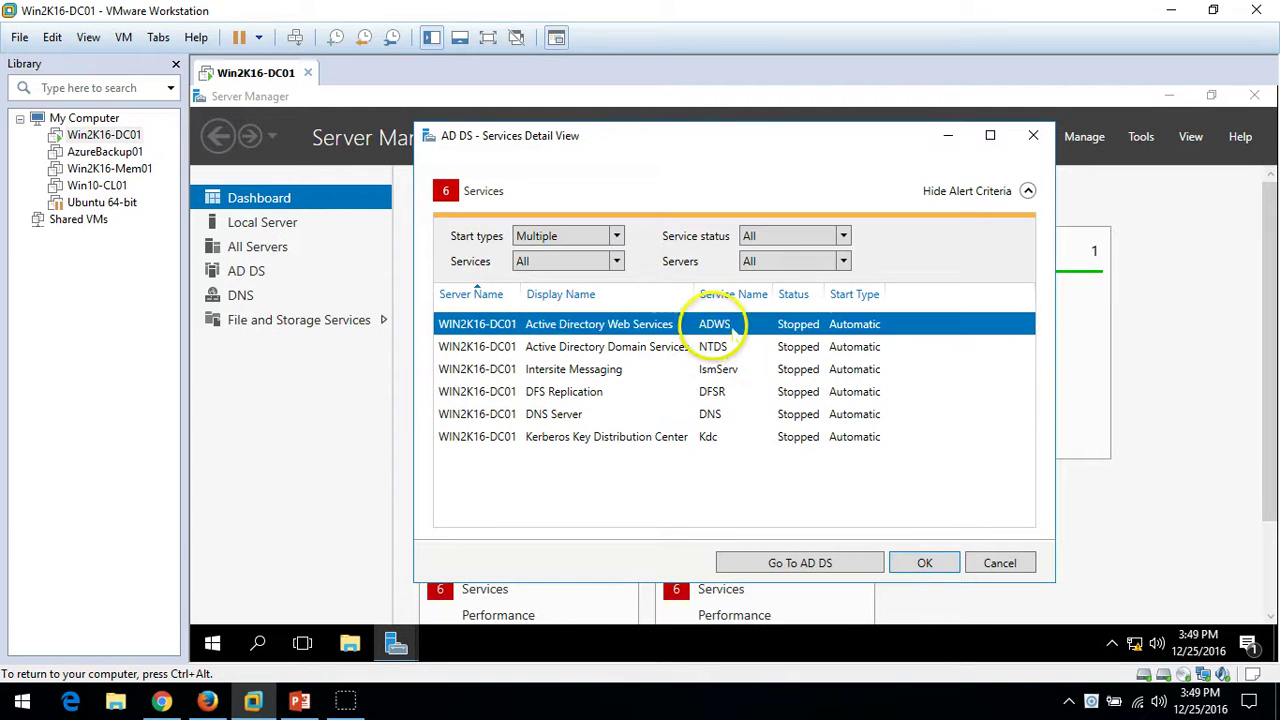
click(710, 346)
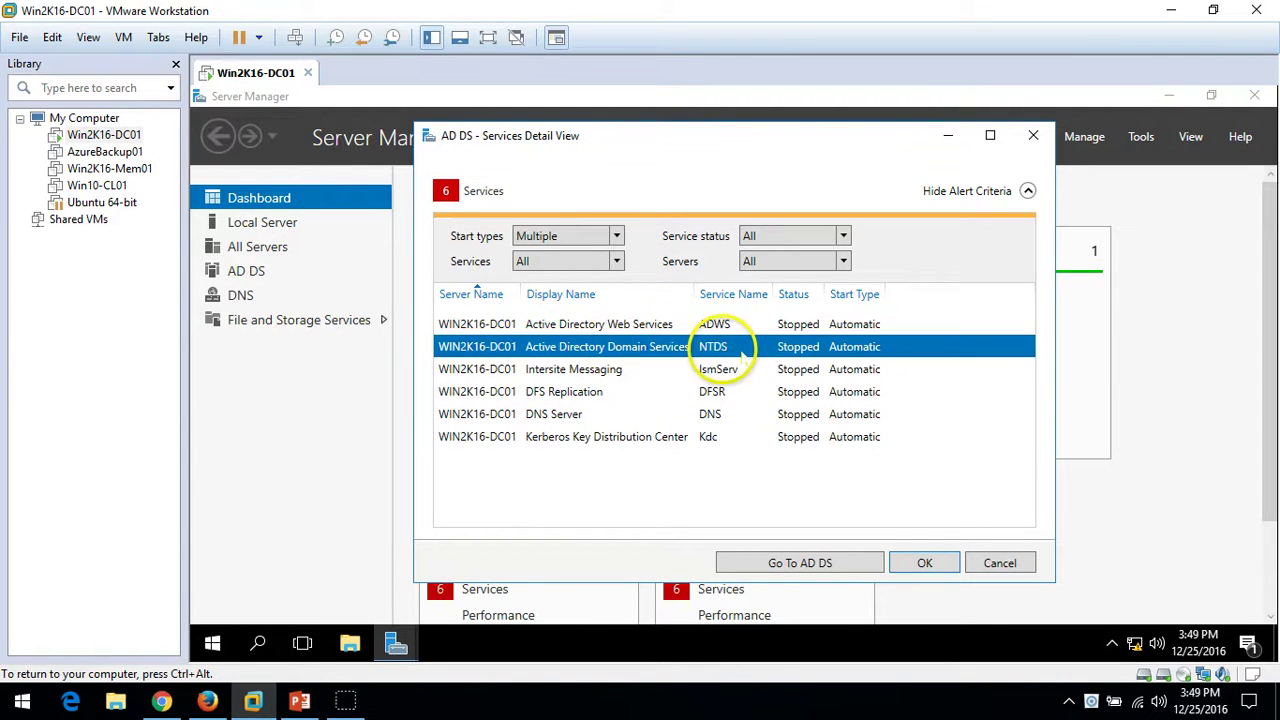
click(598, 369)
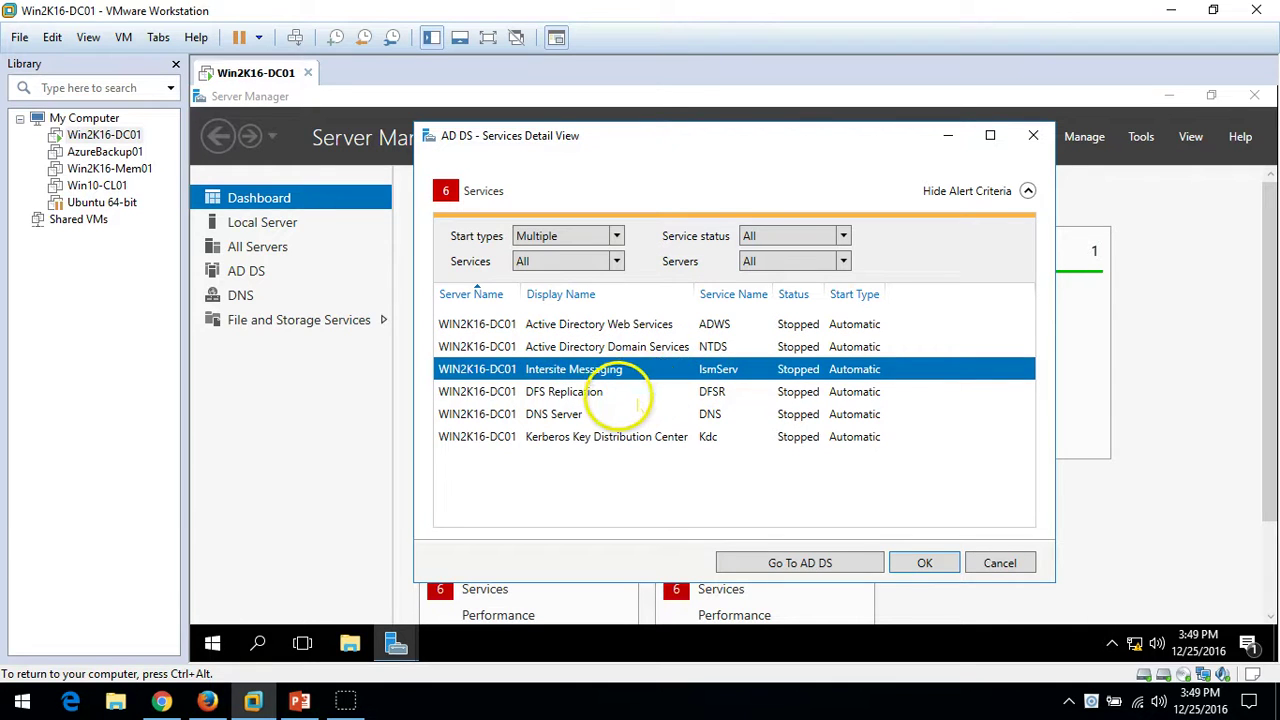
click(630, 393)
click(605, 414)
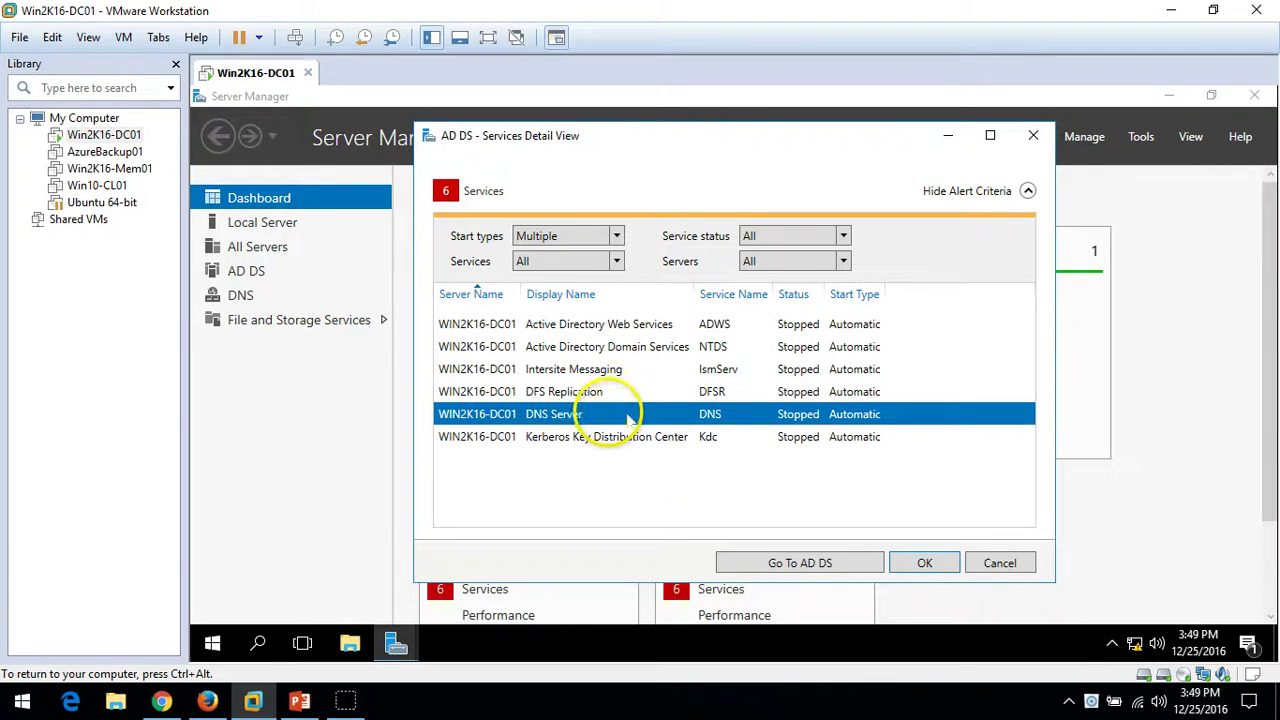
click(999, 563)
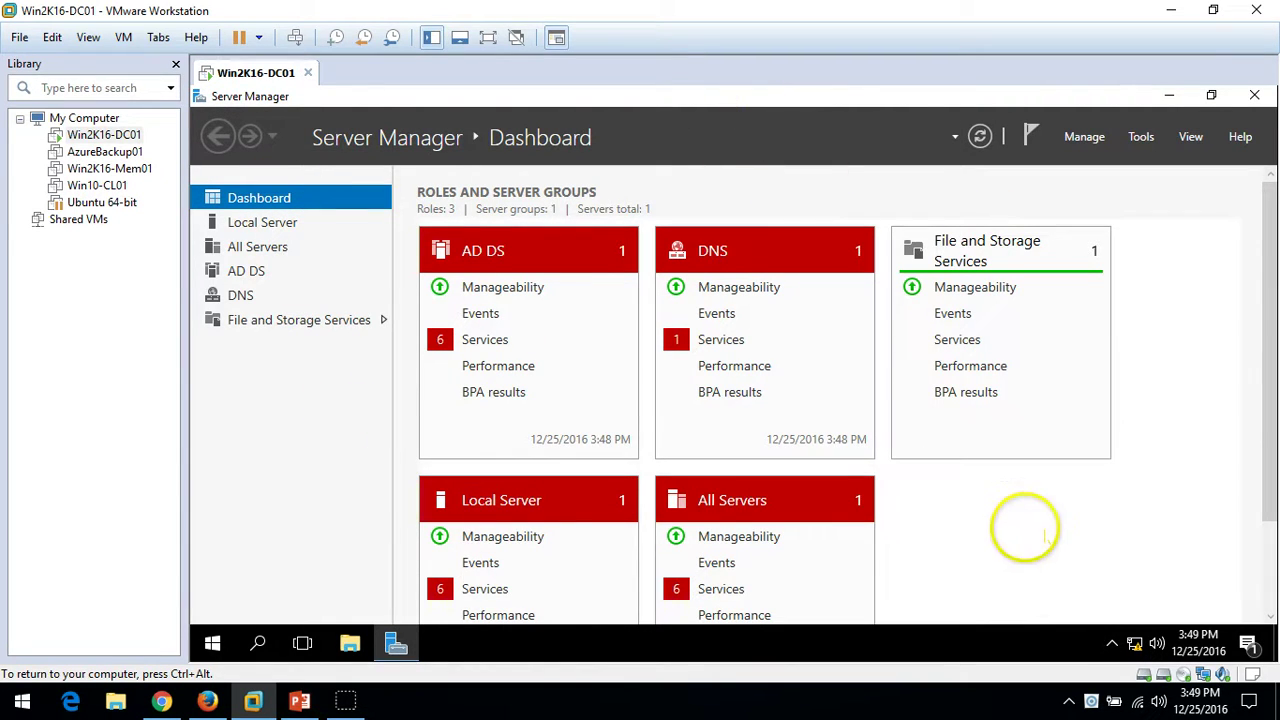
Launch Windows Server Backup from Server Manager's Tools menu
click(405, 645)
right_click(501, 246)
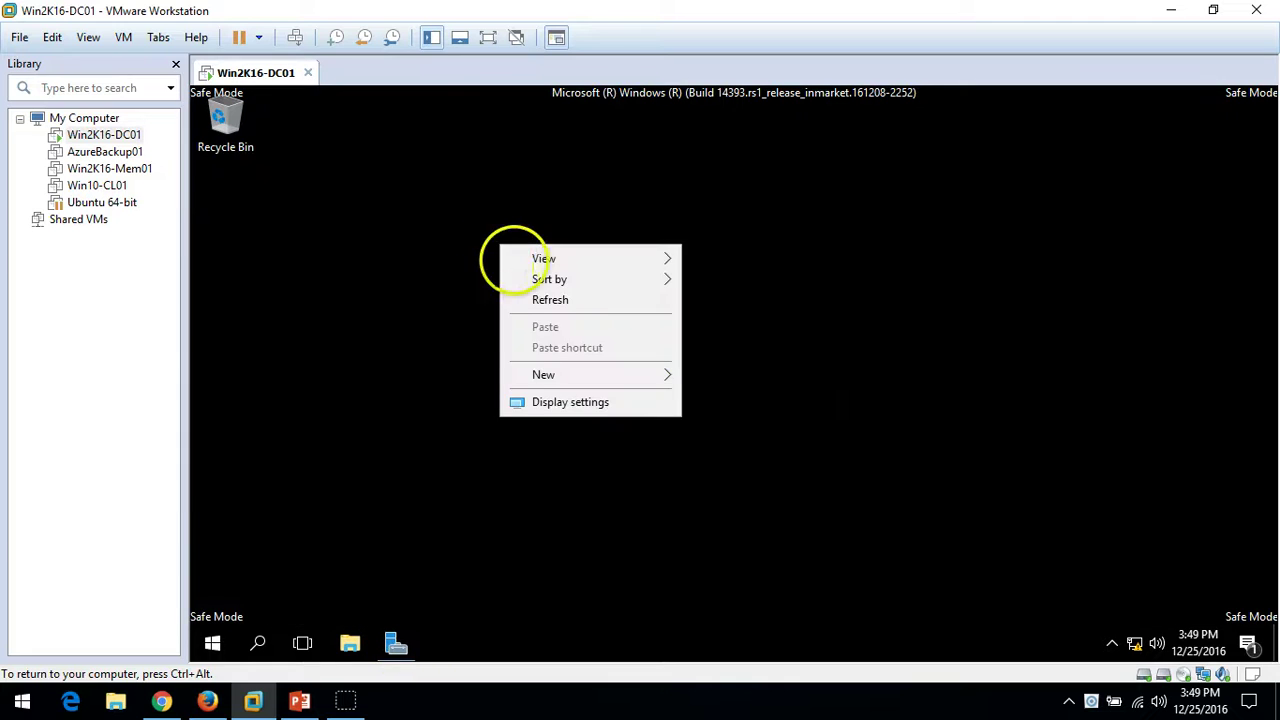
click(567, 300)
click(400, 640)
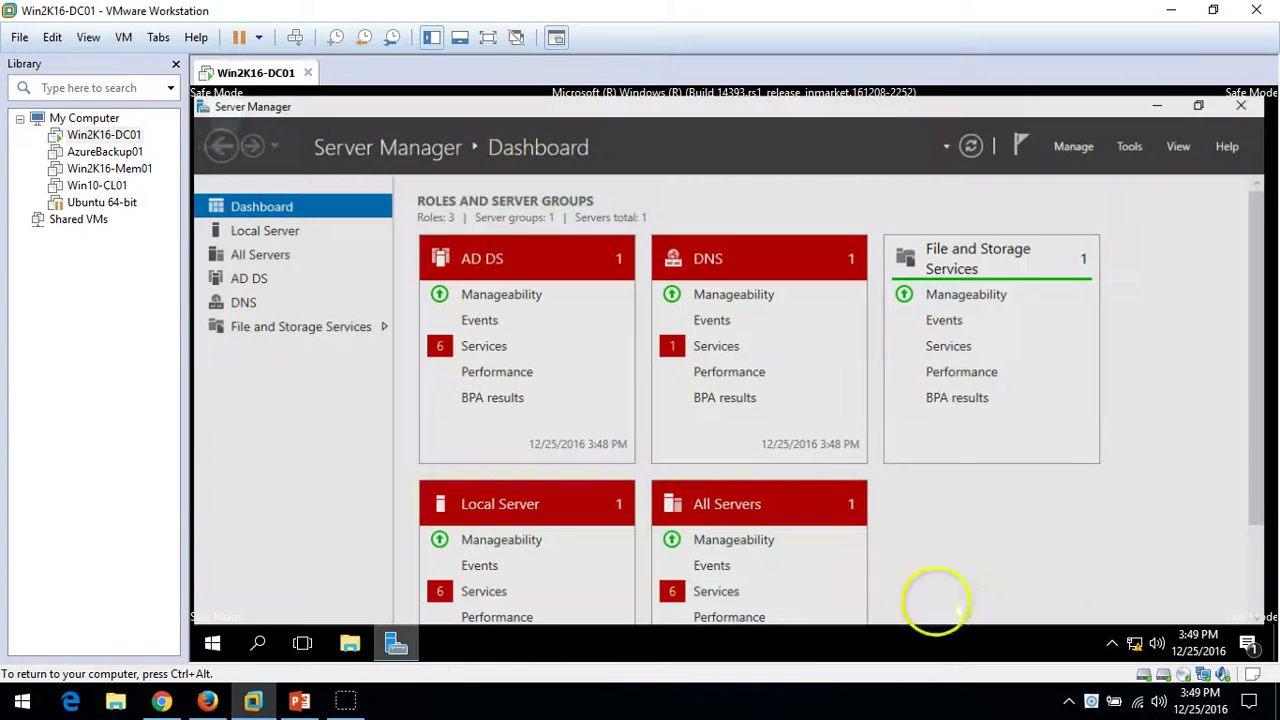
click(1141, 136)
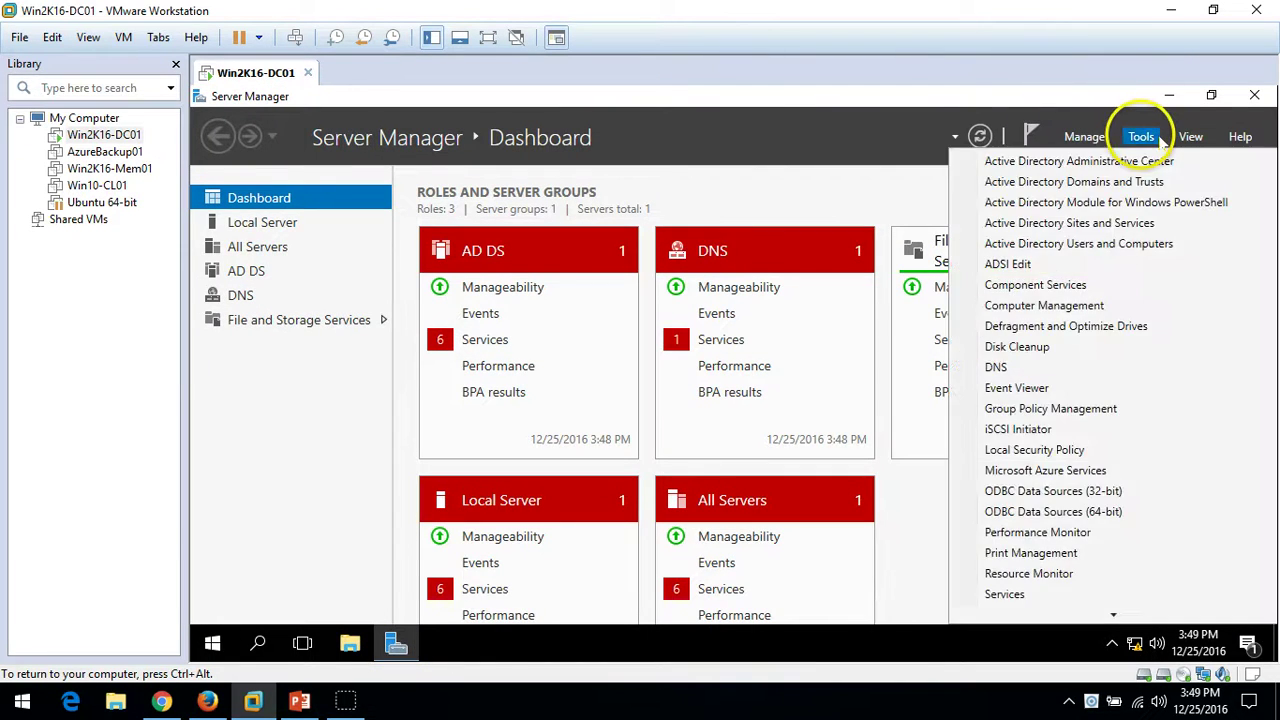
mouse_move(1113, 614)
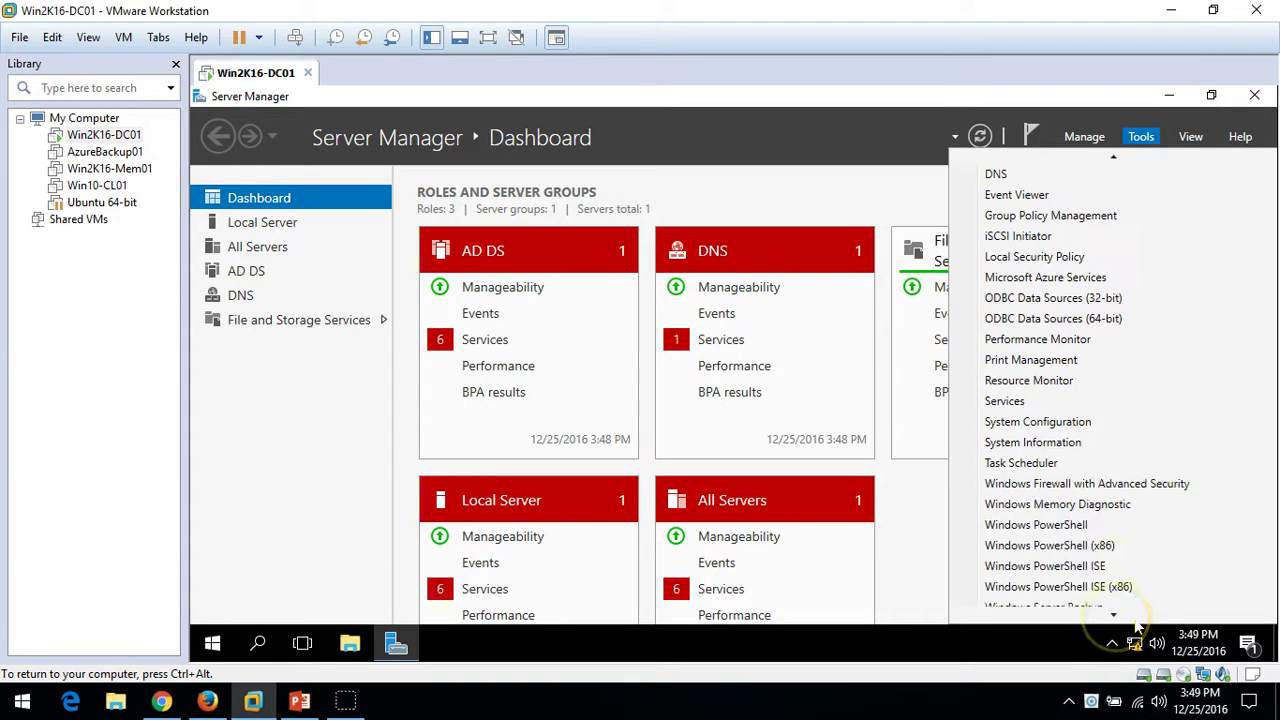
click(1104, 607)
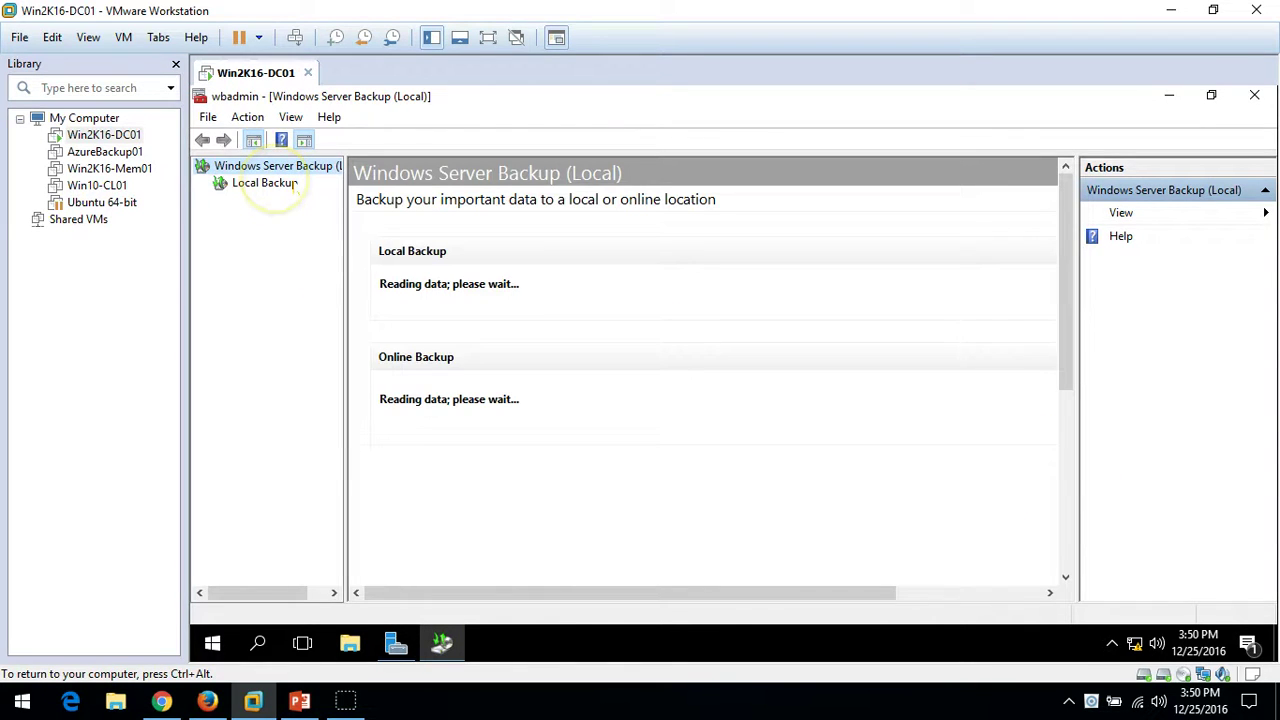
Select Local Backup and start the Recovery Wizard for this server
click(265, 183)
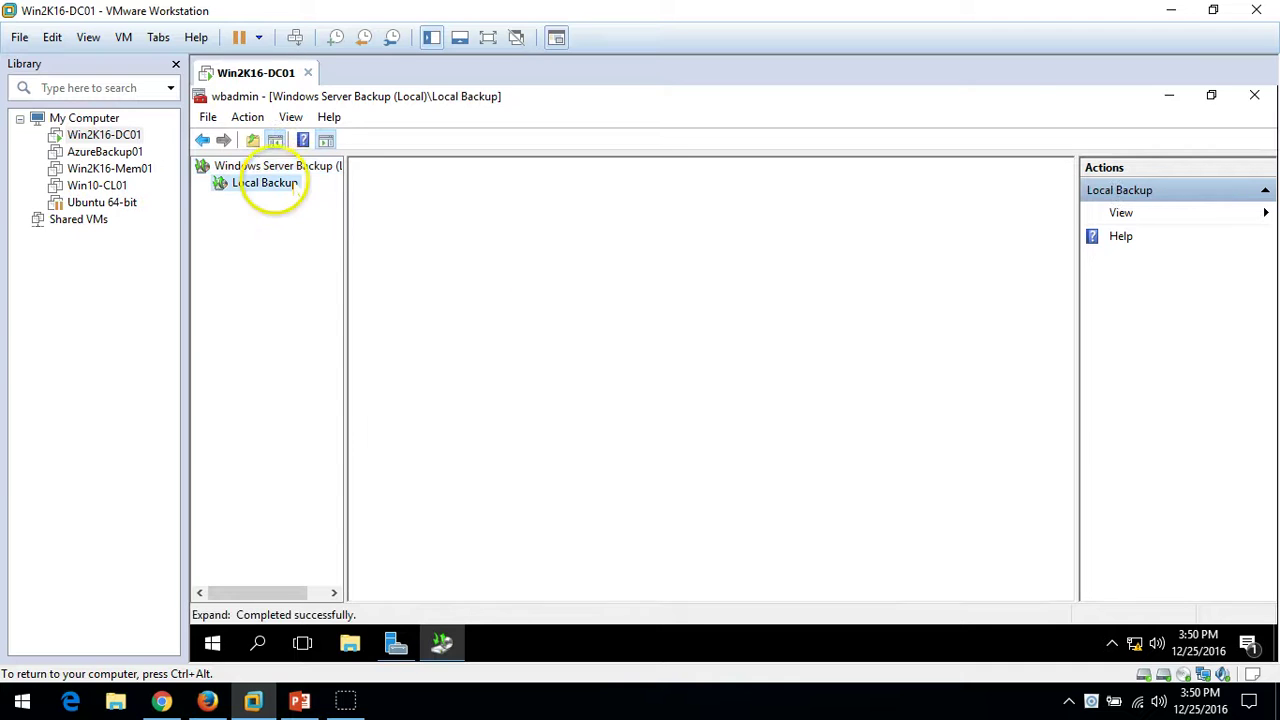
click(1155, 199)
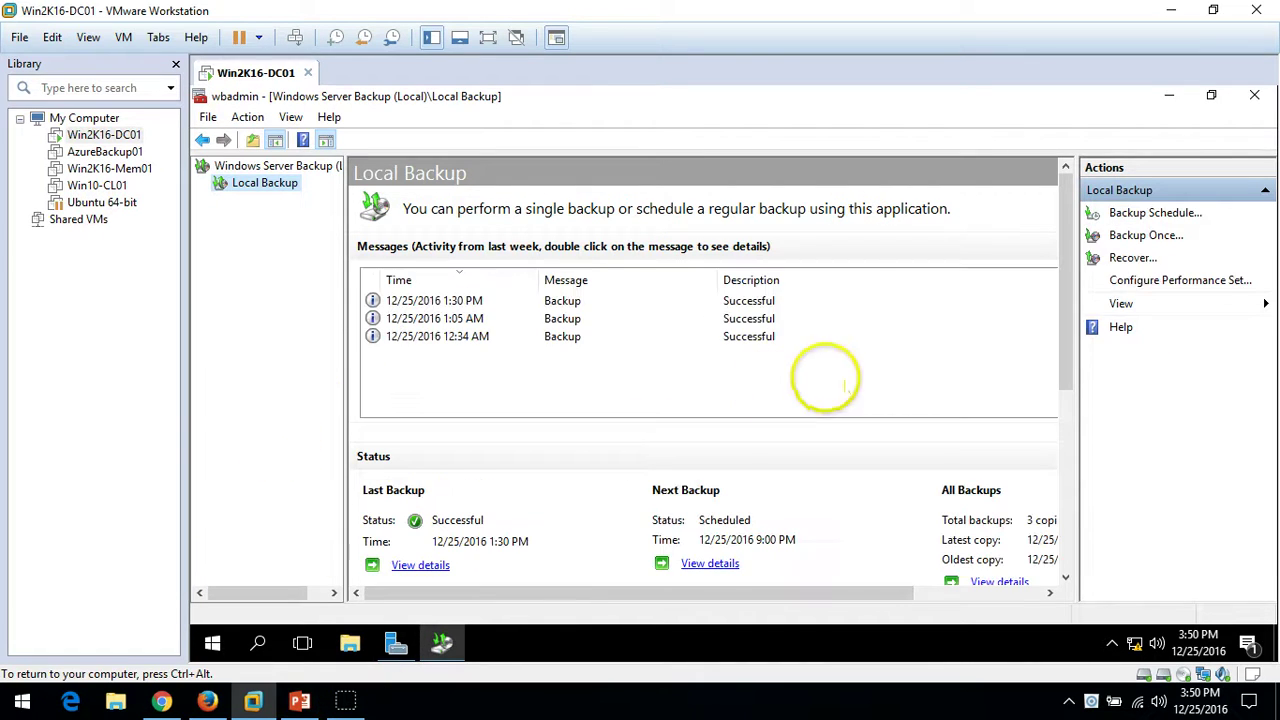
click(1135, 260)
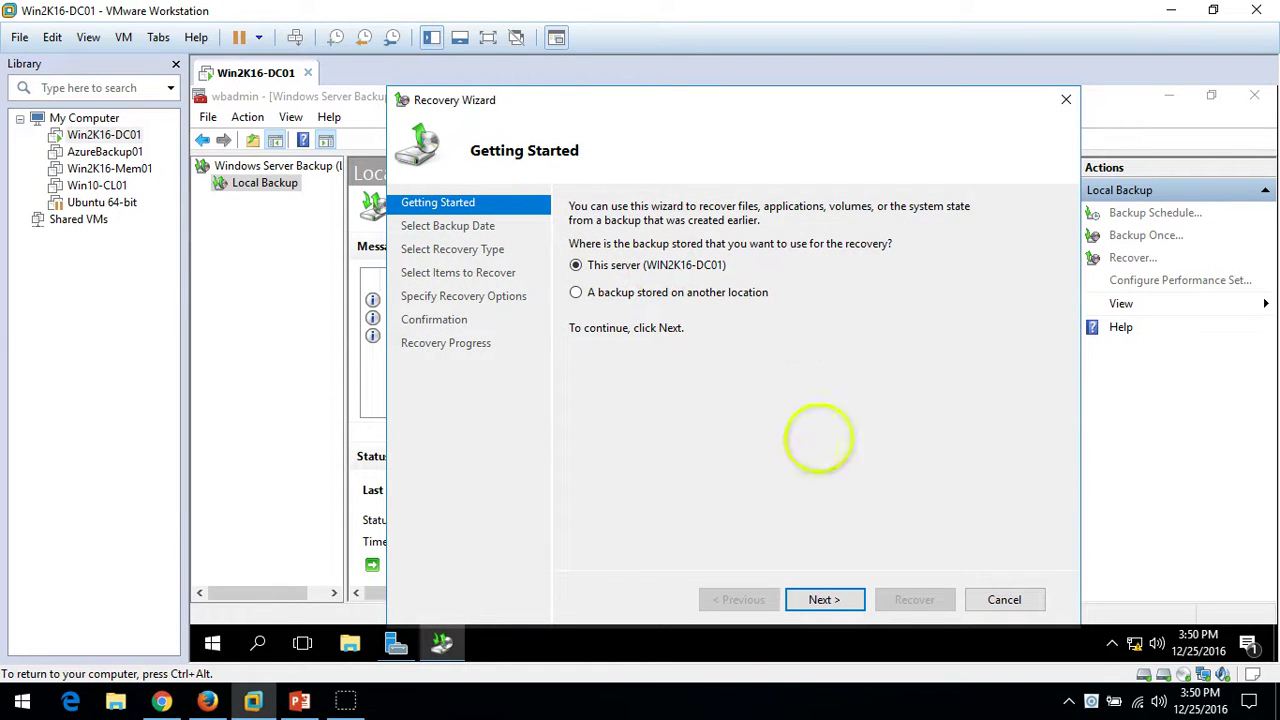
Choose the 12/25/2016 1:30 PM backup and System state as the recovery type
click(824, 600)
click(995, 343)
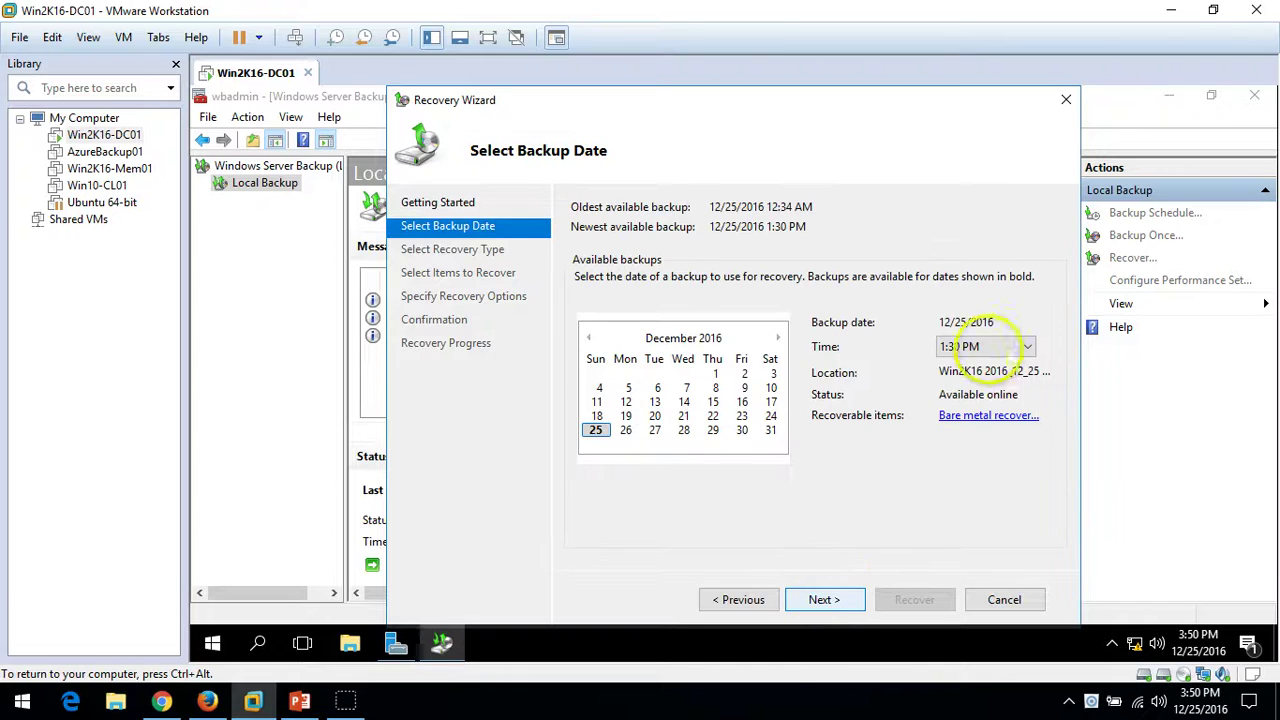
click(962, 380)
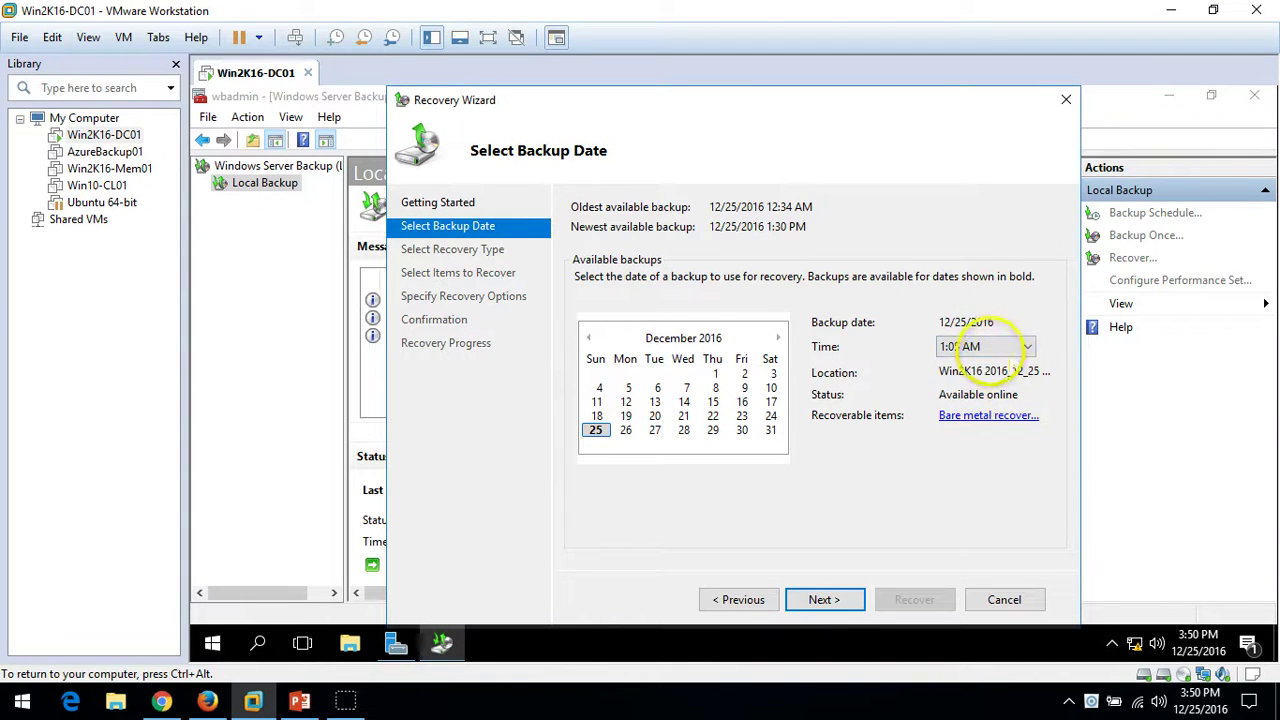
click(980, 347)
click(962, 393)
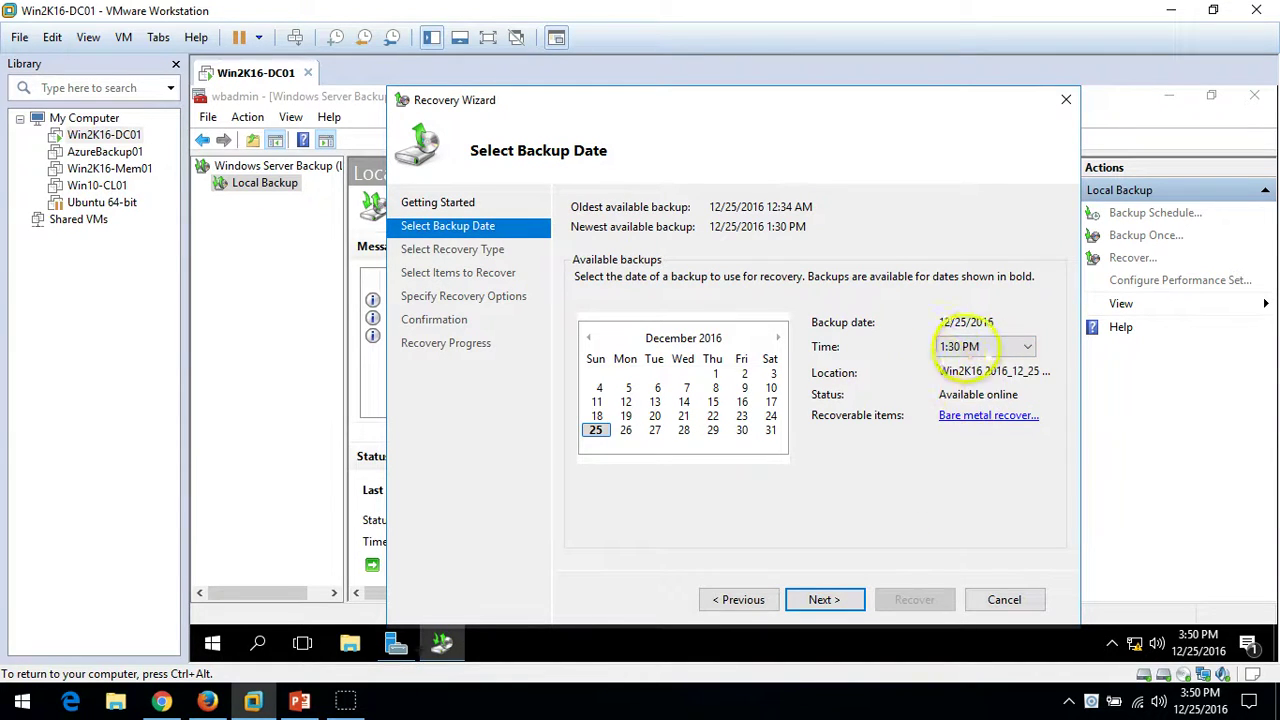
click(980, 347)
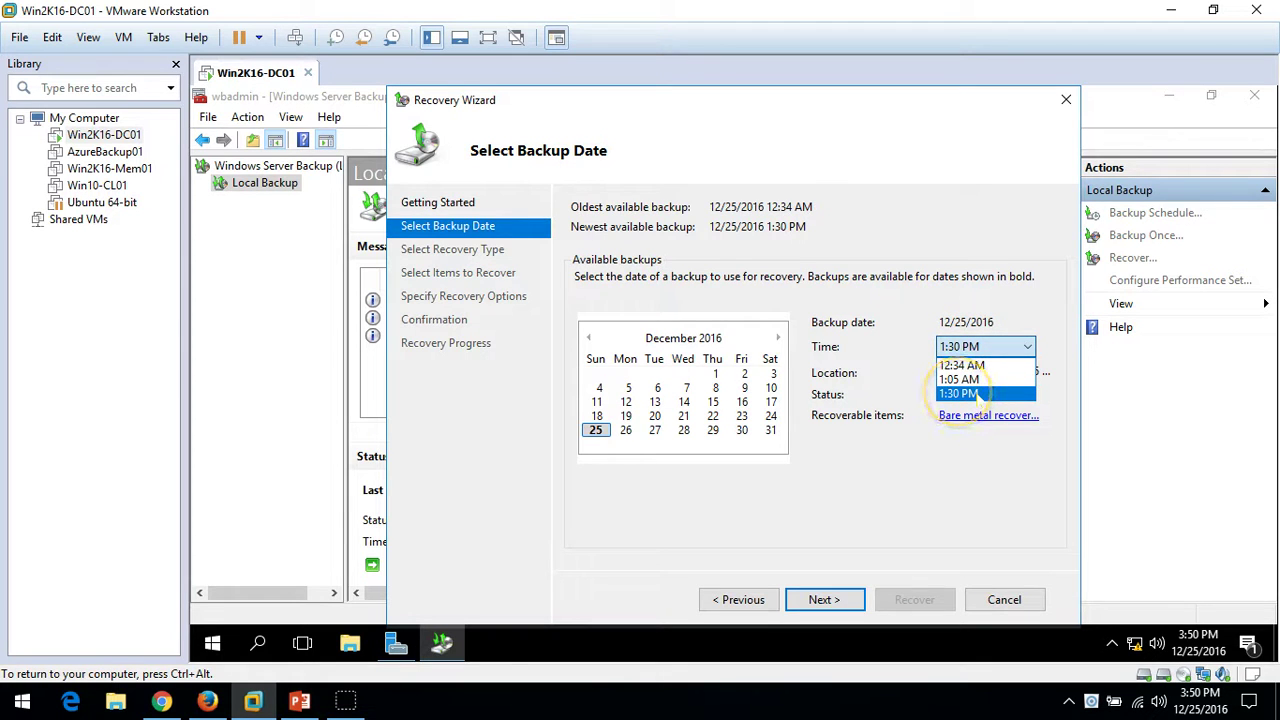
click(977, 395)
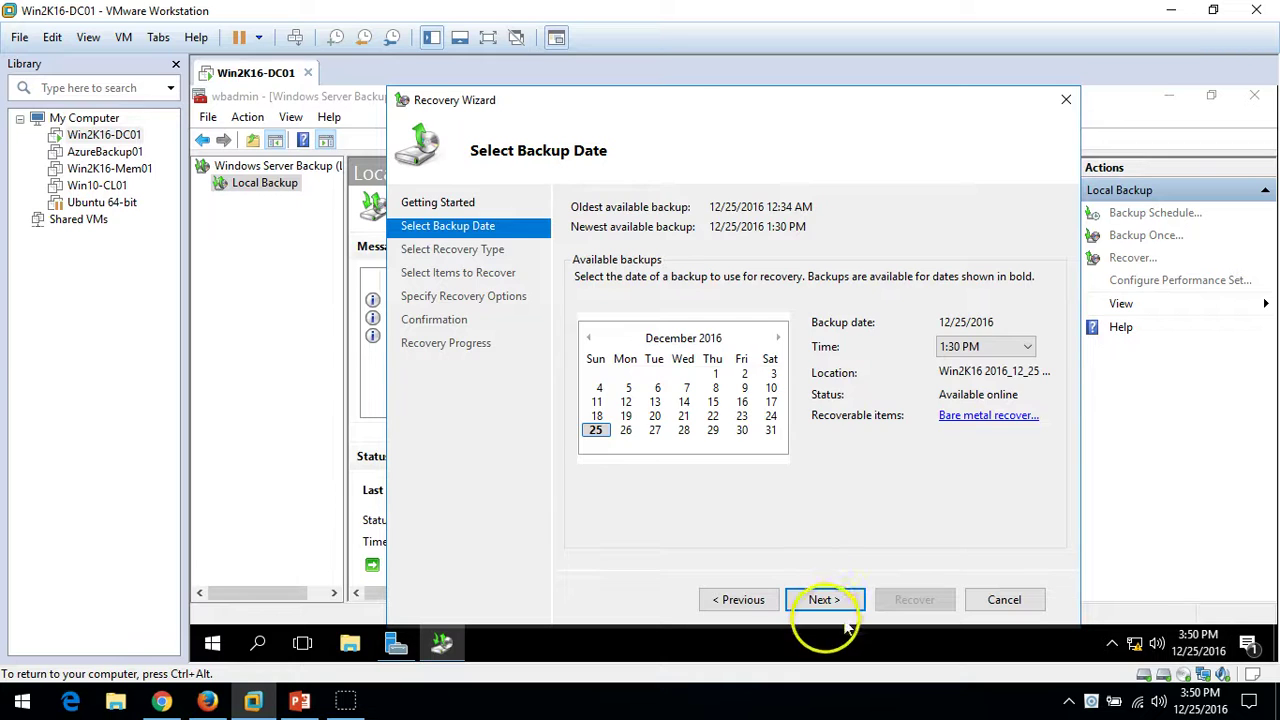
click(824, 601)
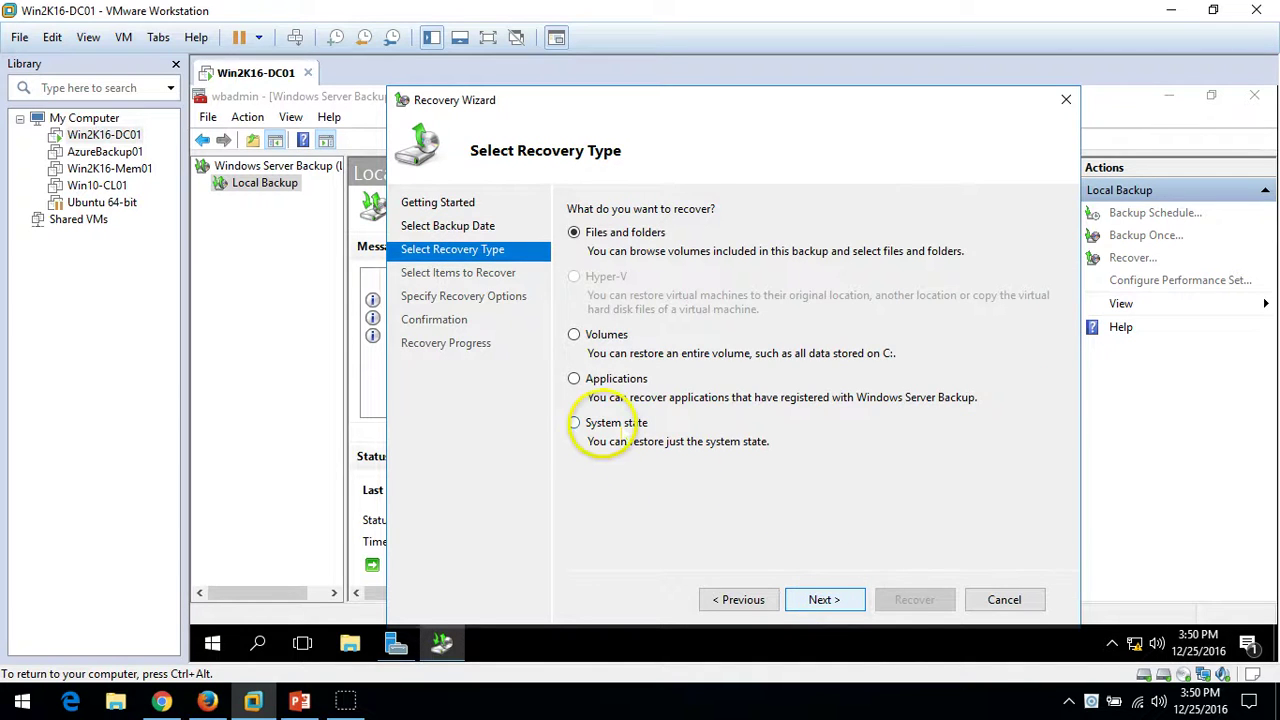
click(575, 423)
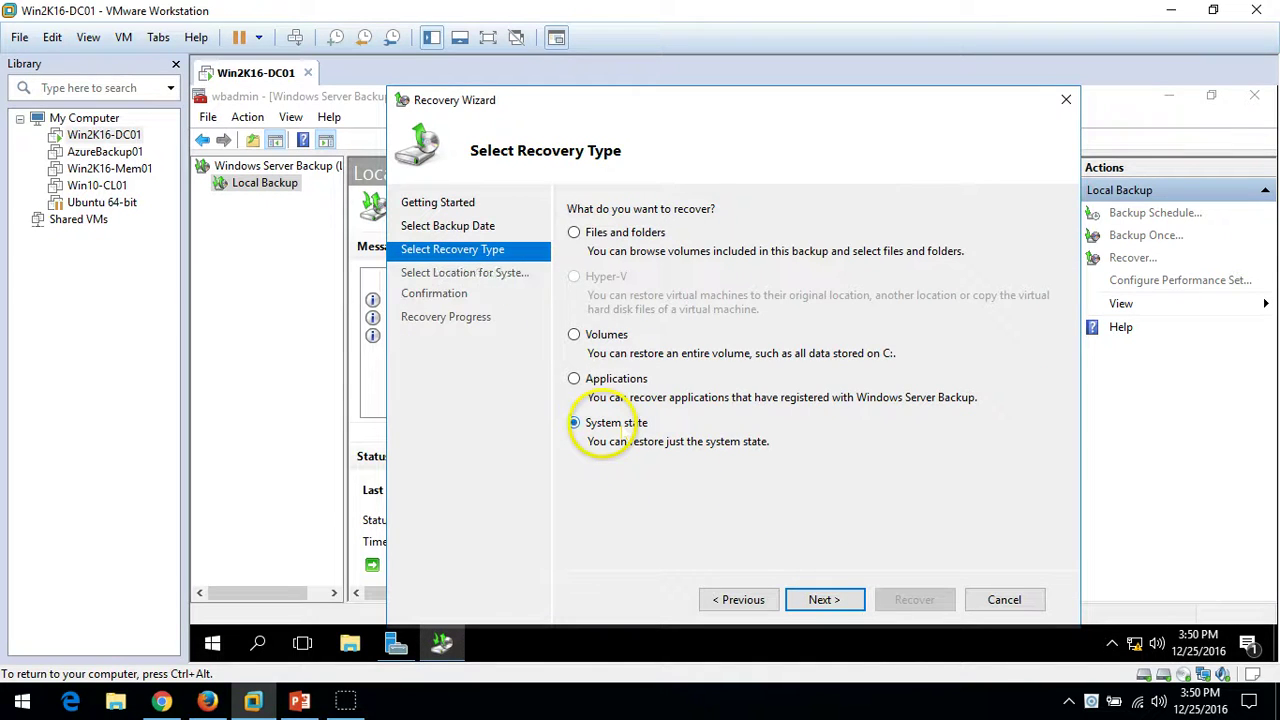
click(824, 600)
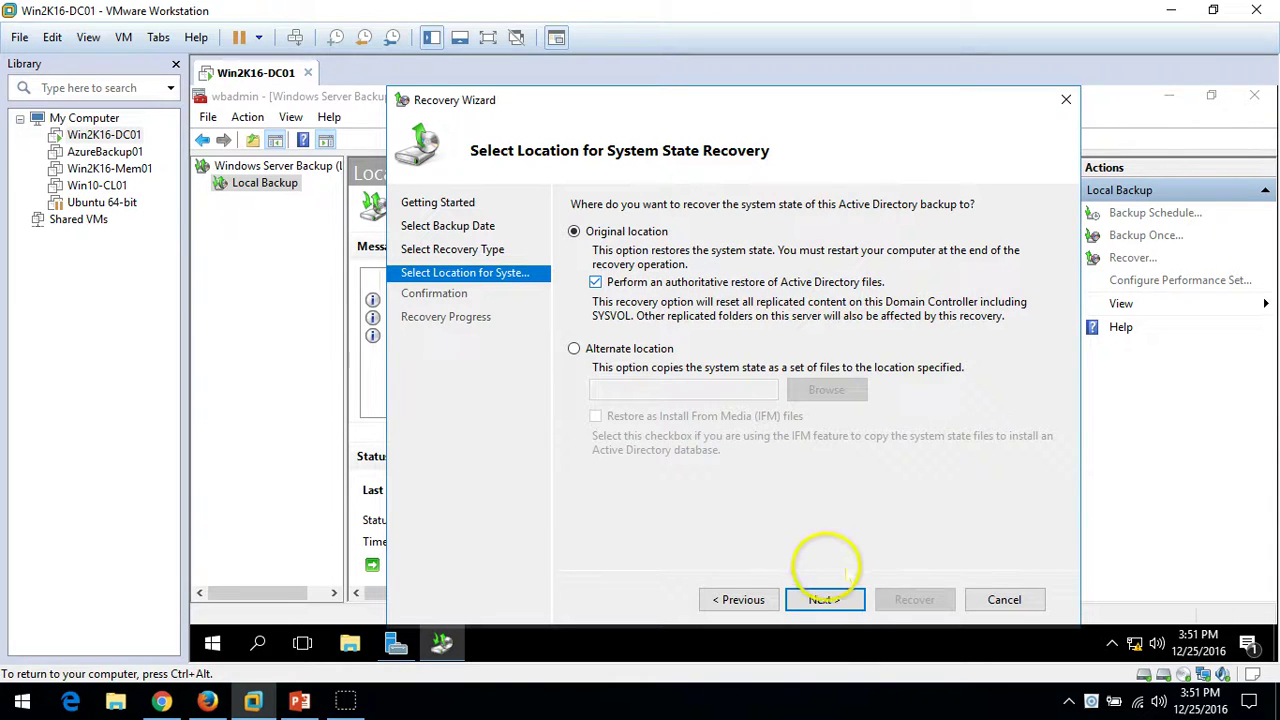
Keep the authoritative restore to the original location and acknowledge the resynchronization note
click(826, 600)
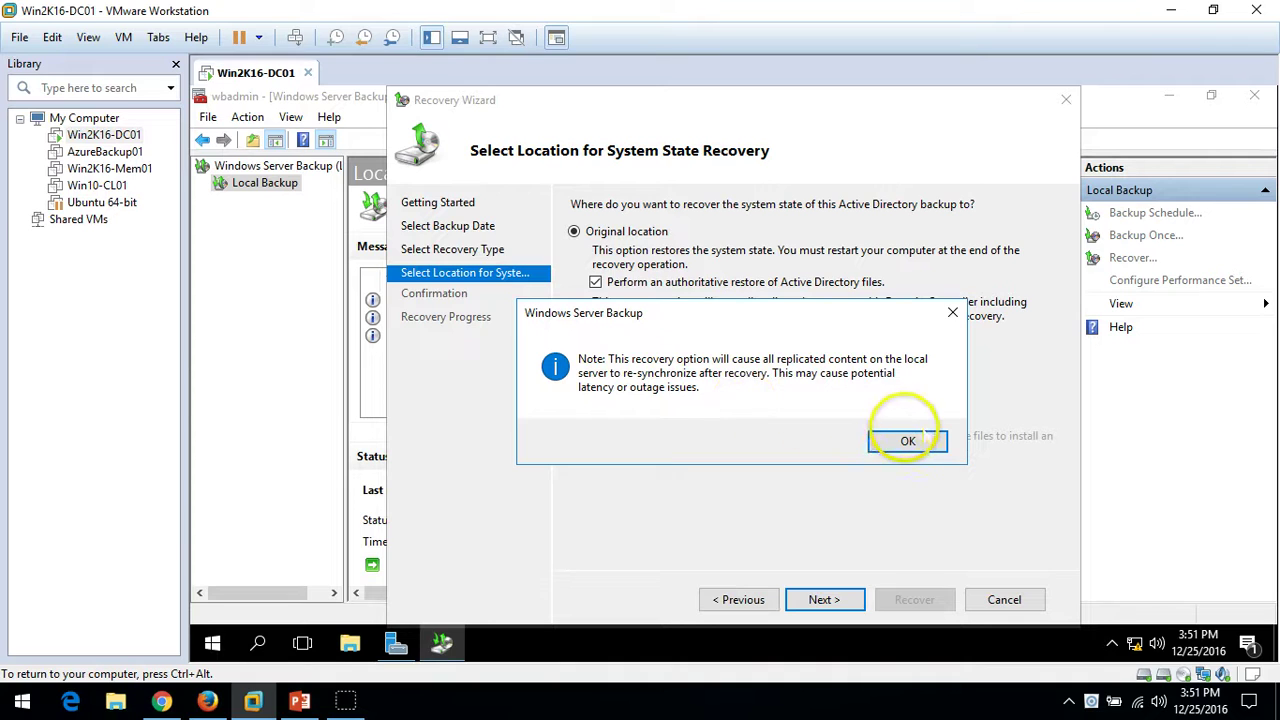
click(929, 441)
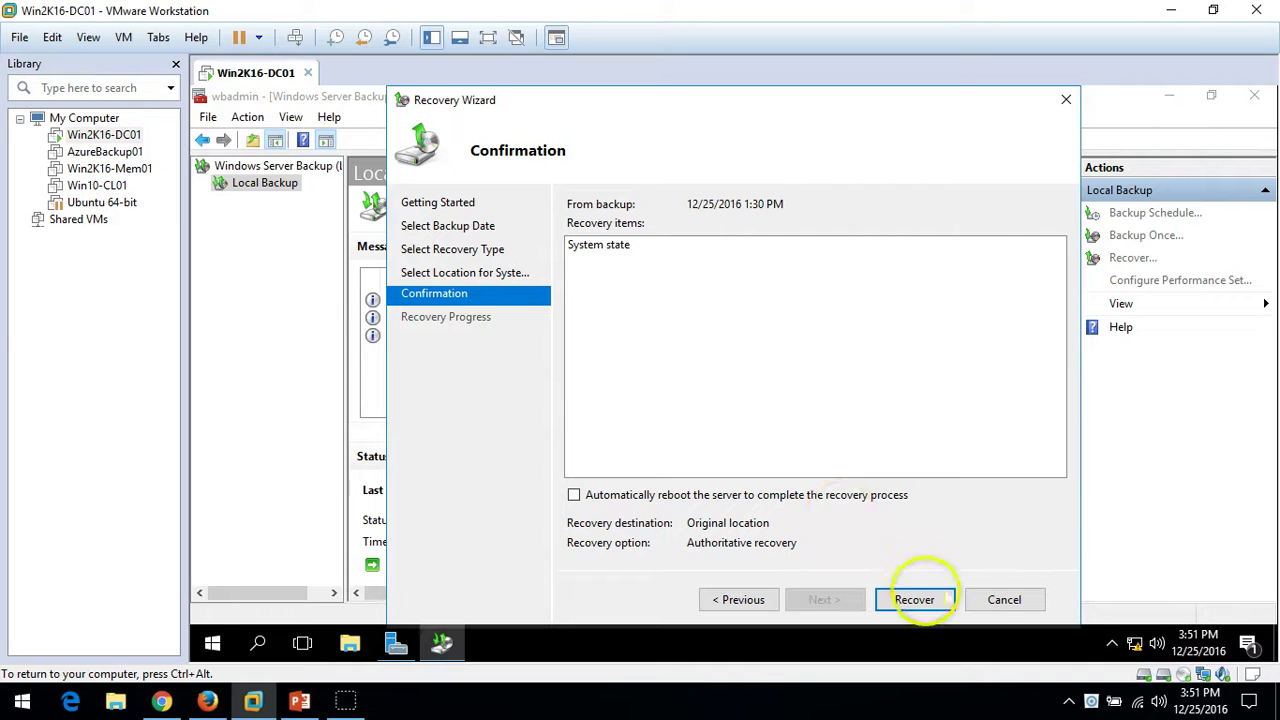
Start the system state recovery and confirm it cannot be paused or cancelled
click(944, 604)
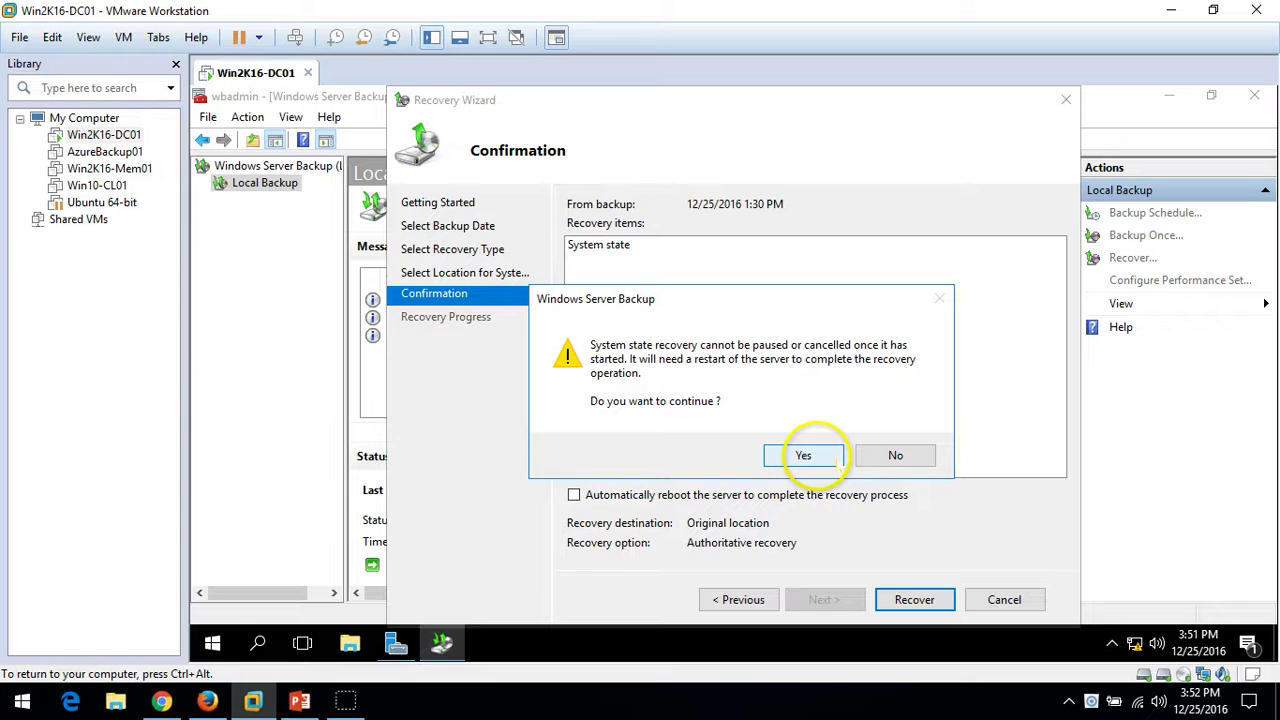
click(810, 455)
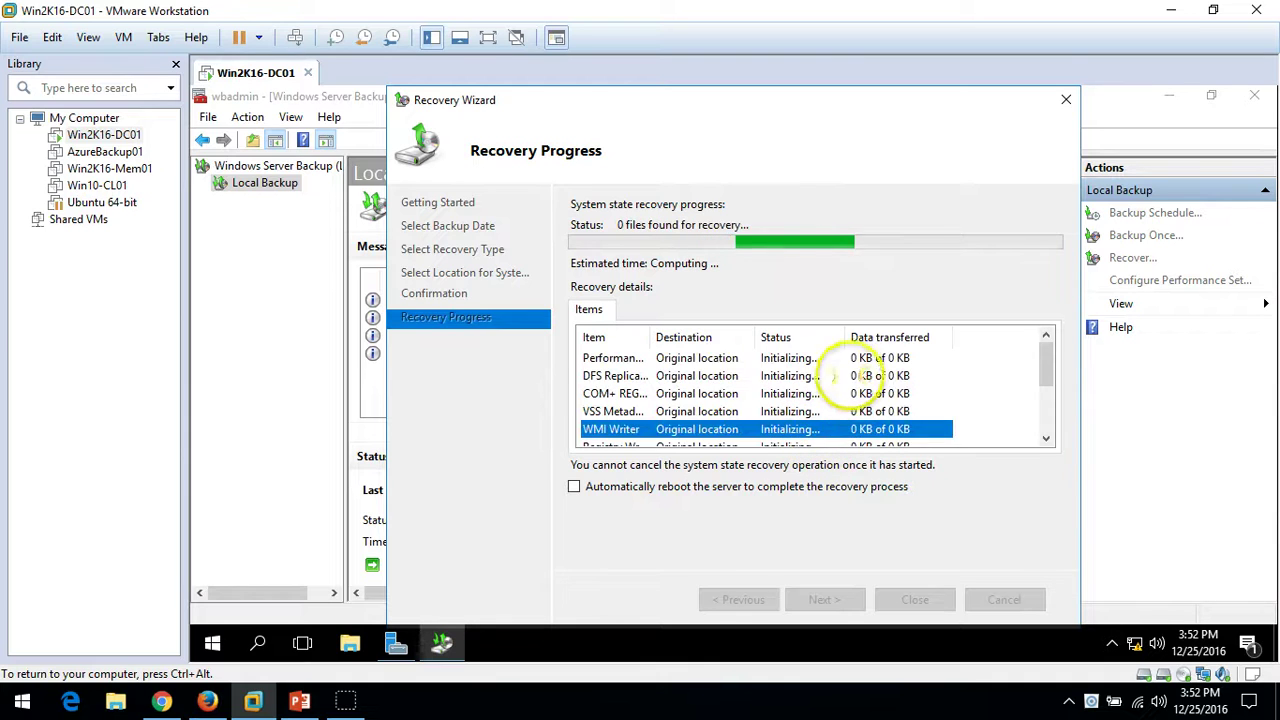
click(830, 357)
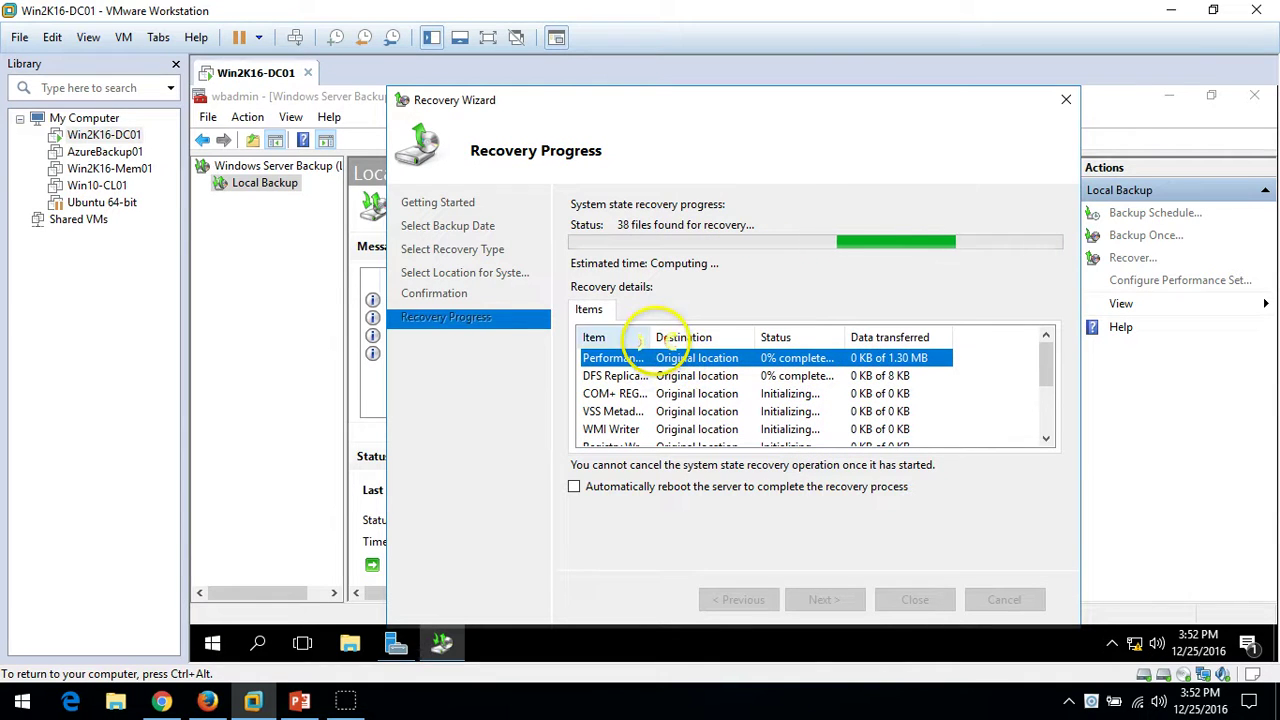
drag(701, 343, 698, 343)
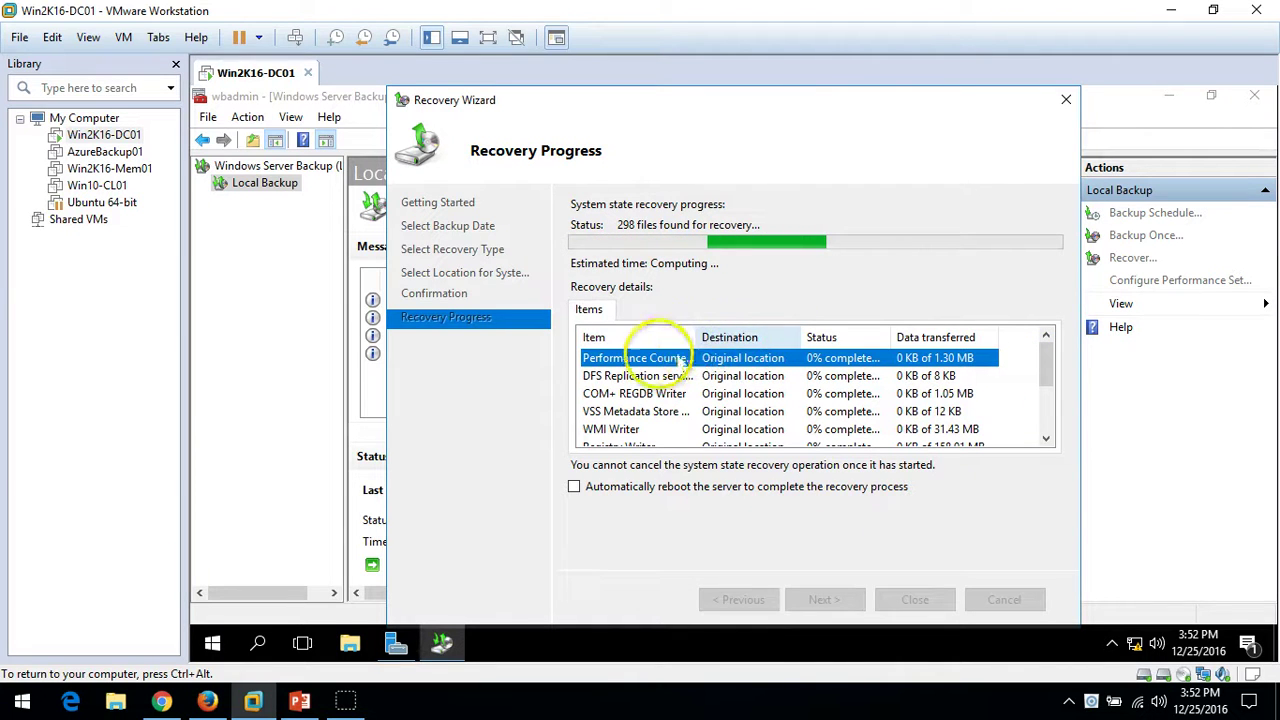
click(652, 376)
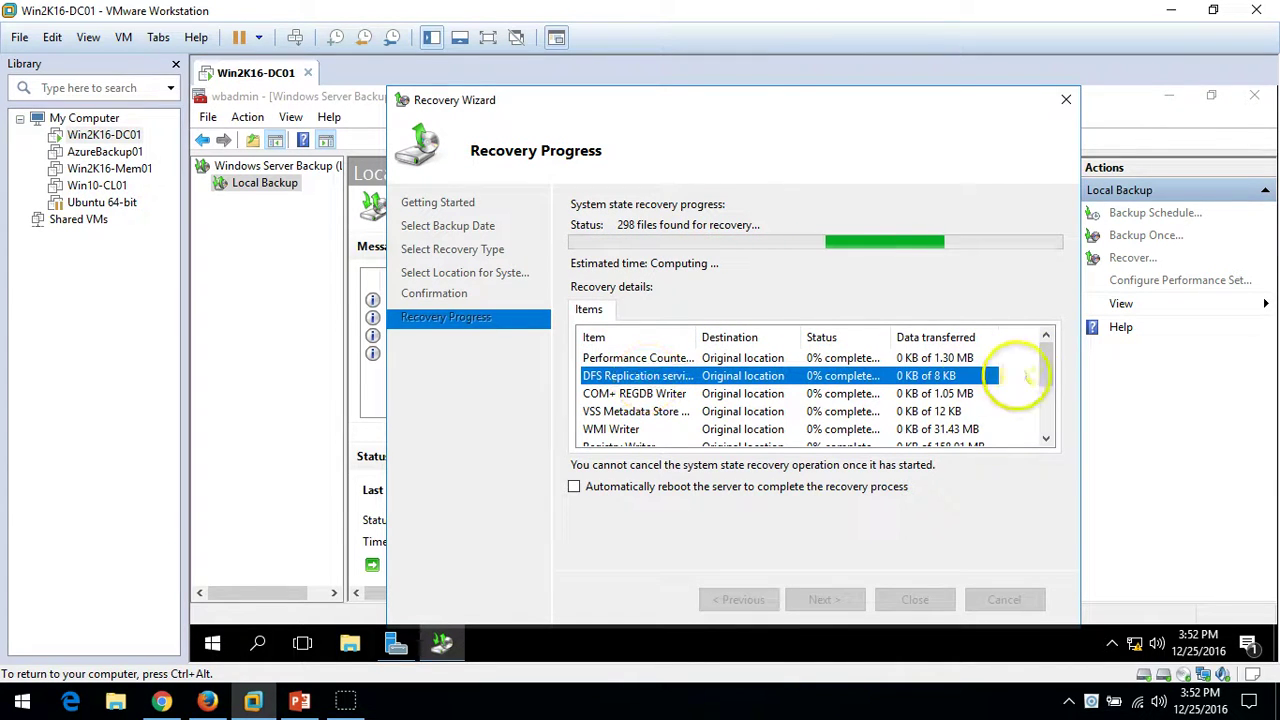
click(1046, 437)
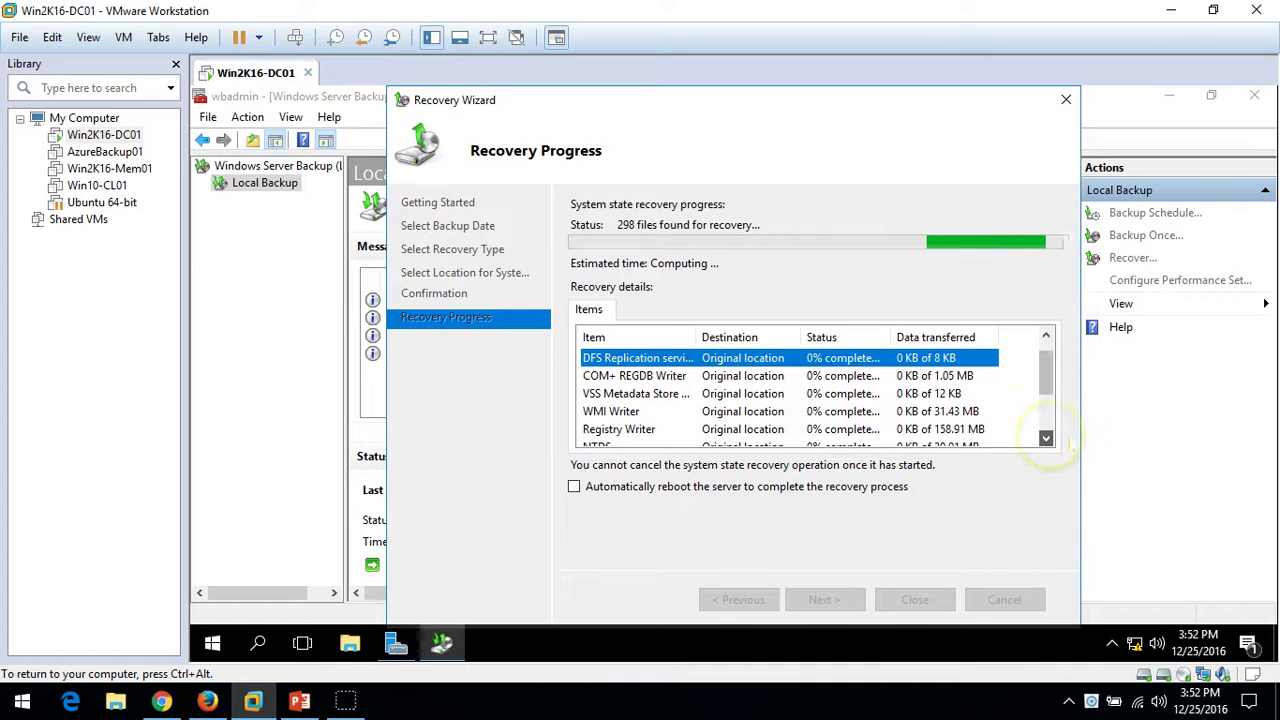
click(1046, 437)
click(1046, 437)
click(1046, 437)
click(1046, 437)
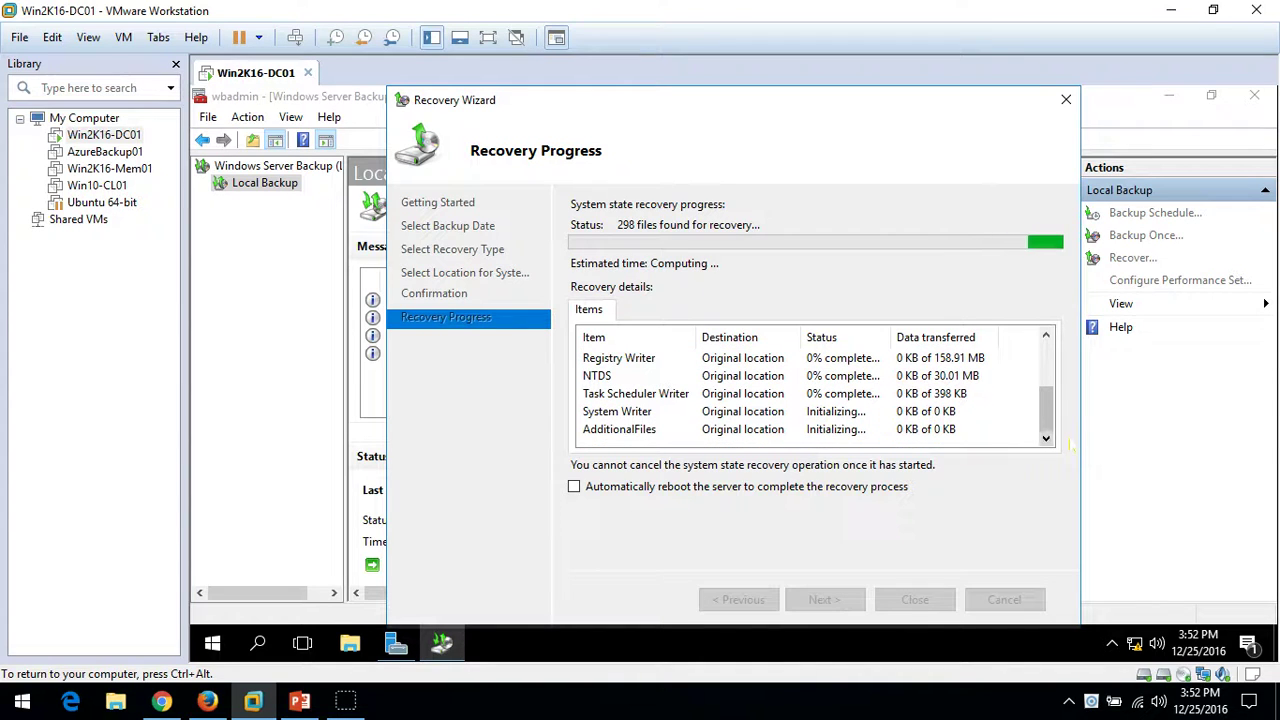
click(715, 411)
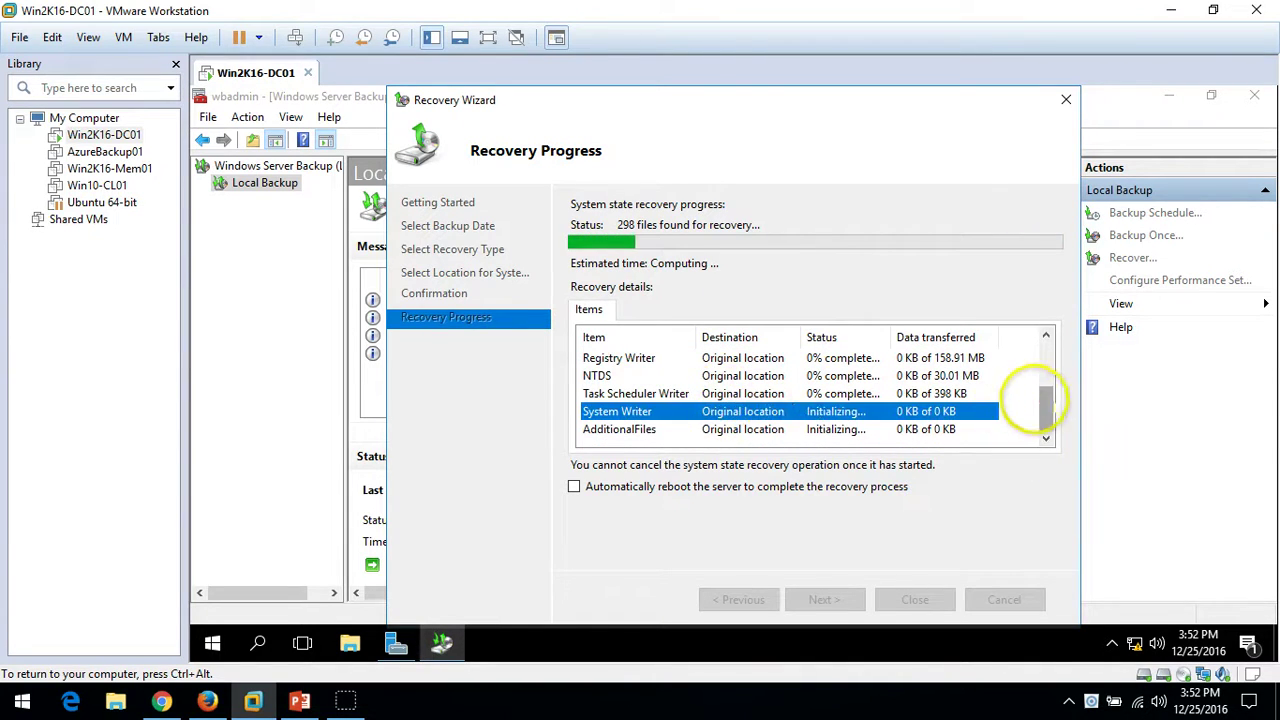
drag(1048, 437, 1046, 343)
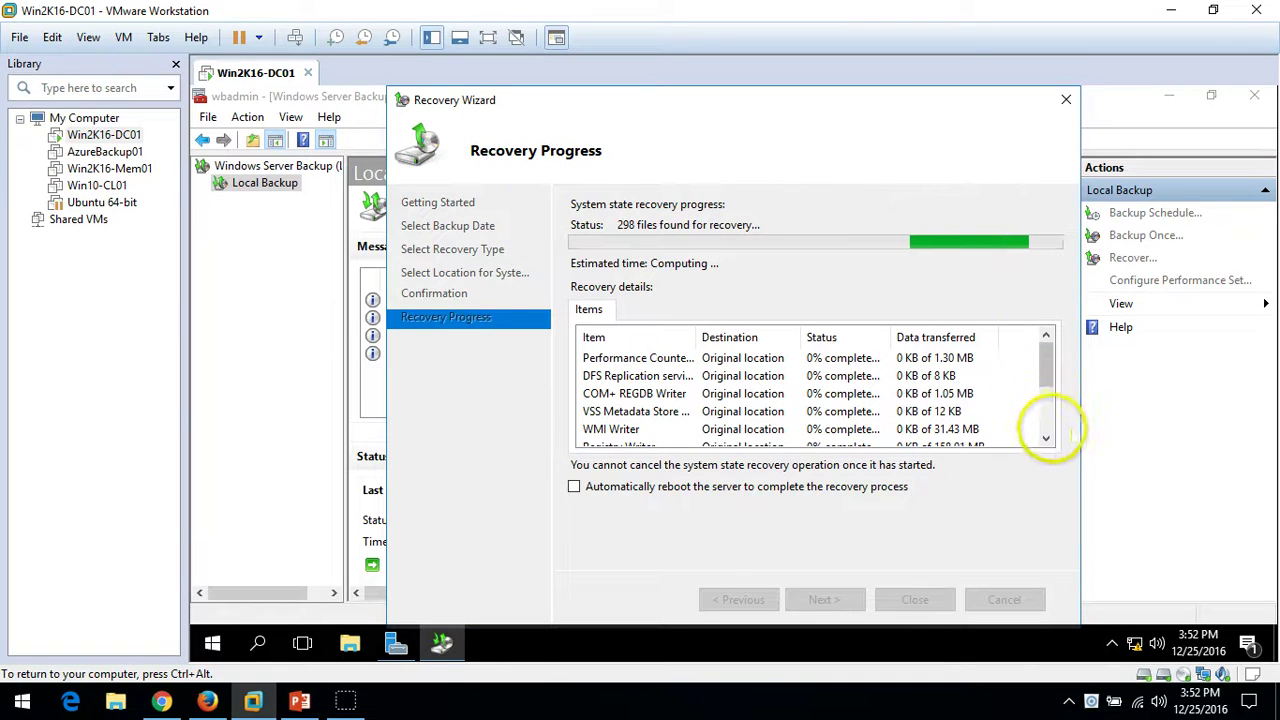
click(1046, 438)
click(1046, 438)
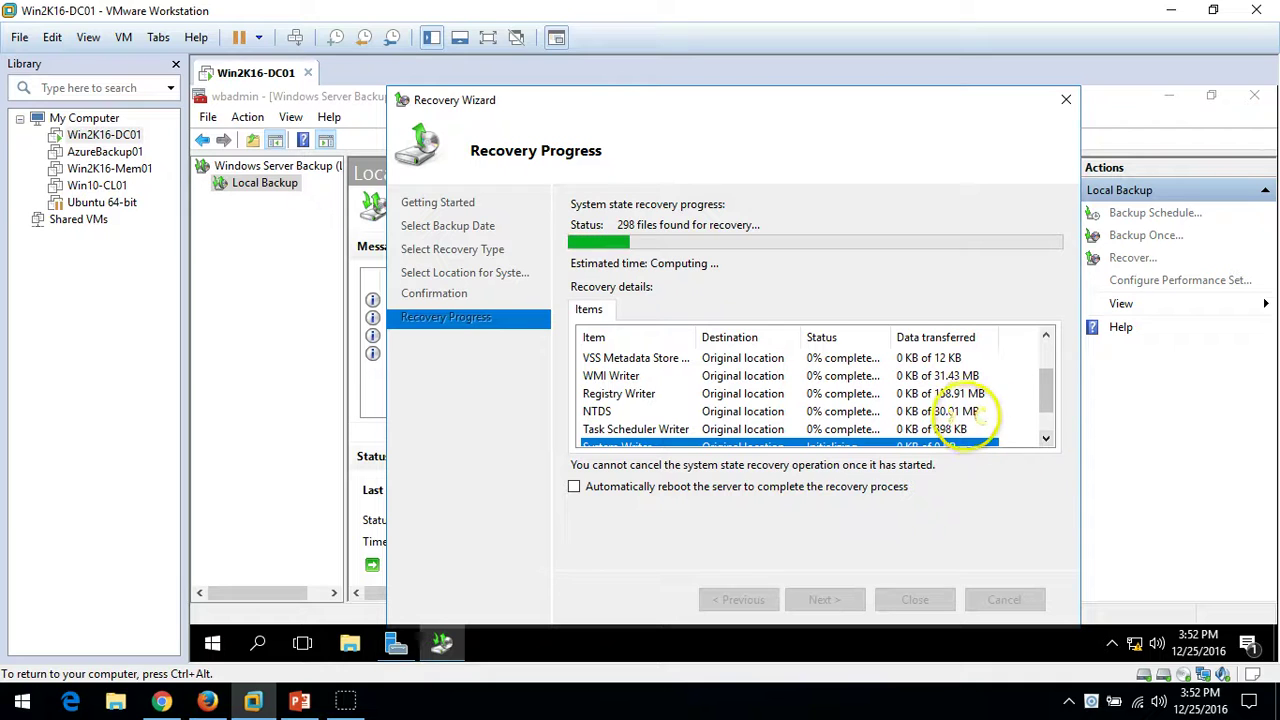
click(1005, 414)
click(1046, 438)
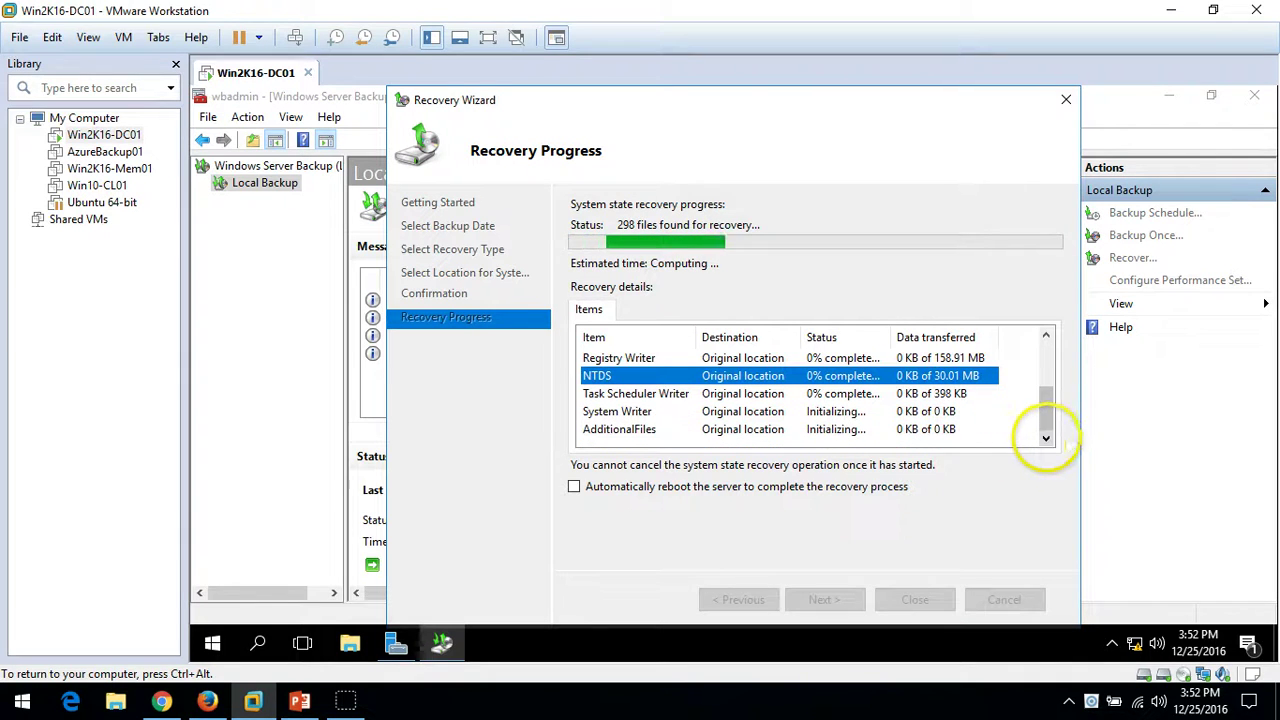
click(962, 414)
click(886, 428)
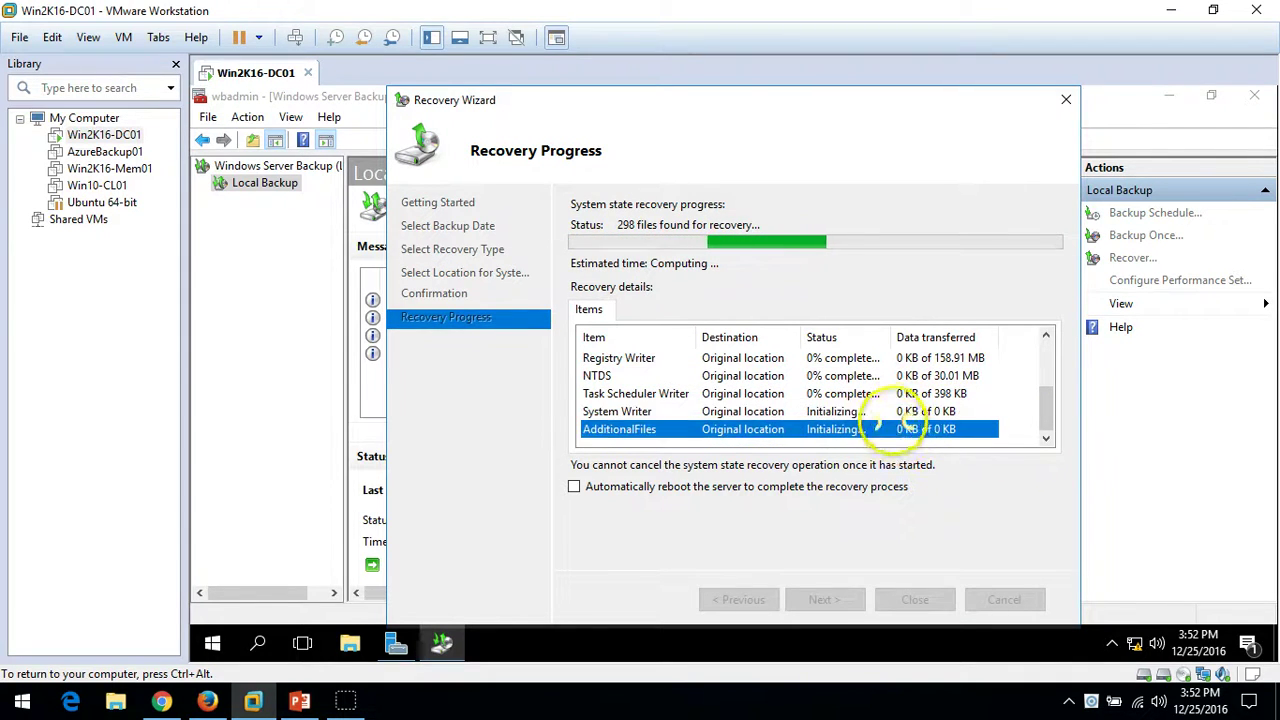
click(890, 412)
click(868, 393)
click(872, 357)
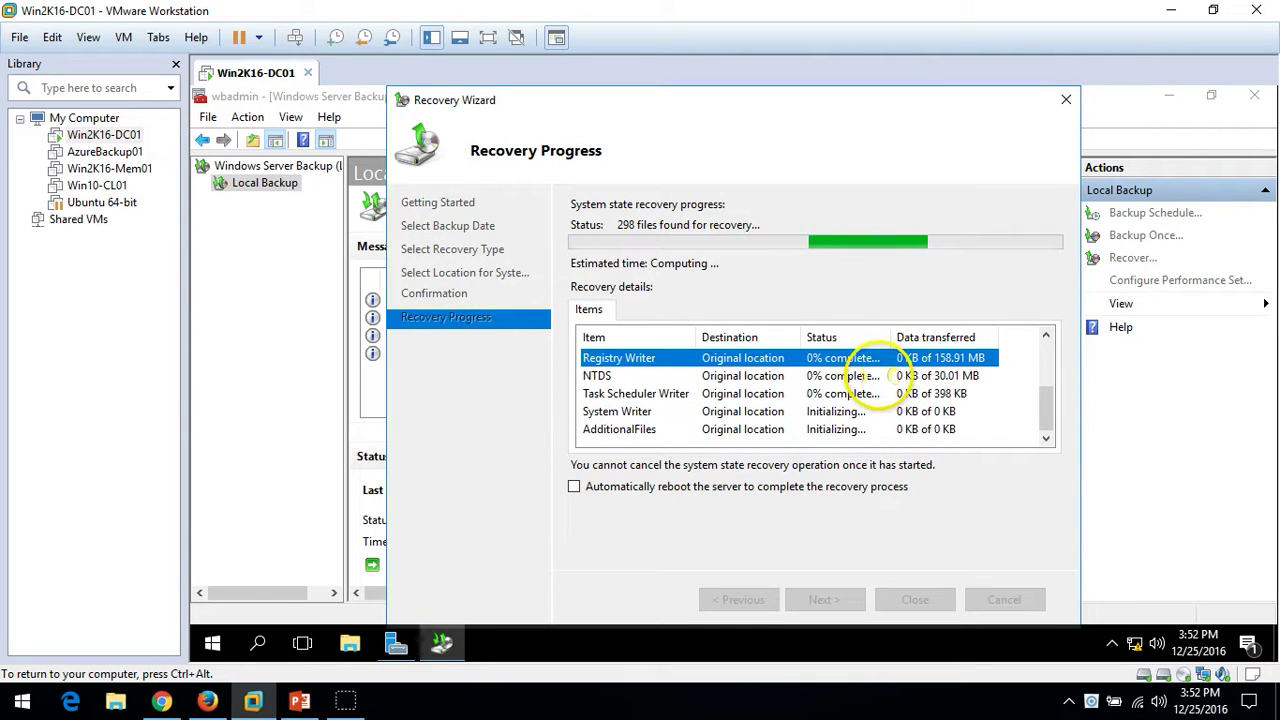
scroll(868, 357, up, 2)
click(866, 358)
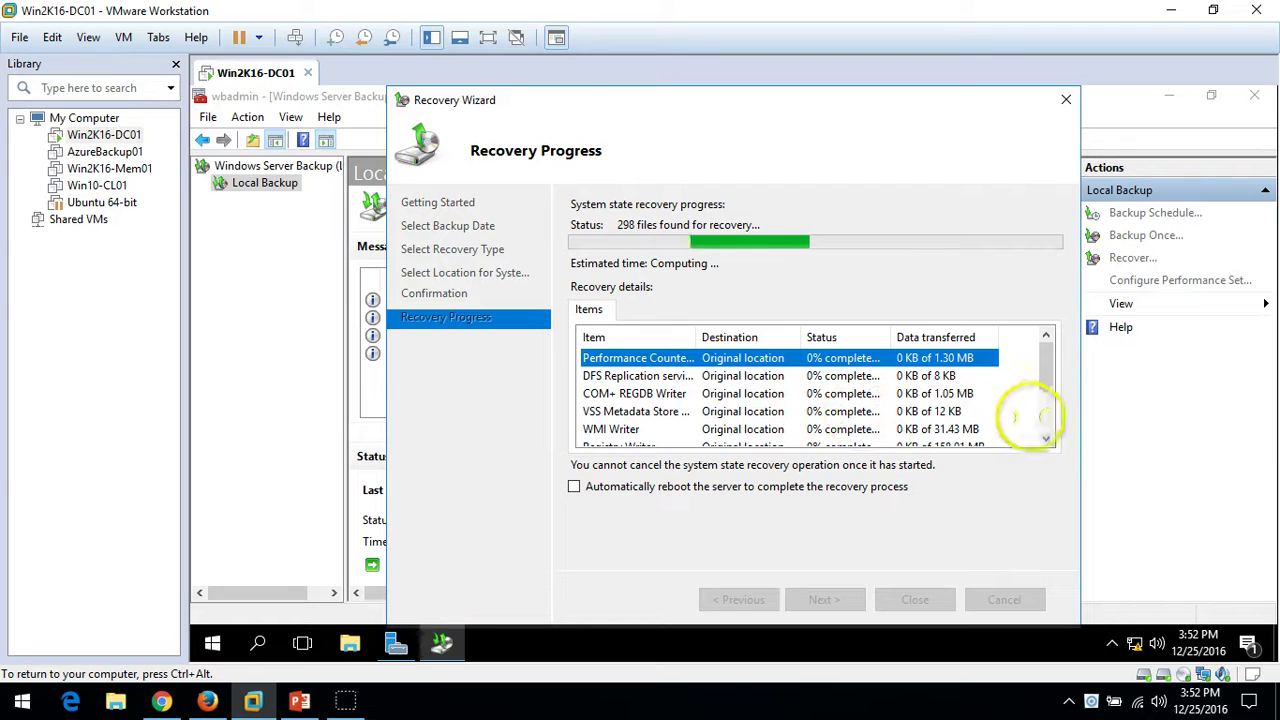
scroll(1045, 437, down, 1)
scroll(1045, 437, down, 1)
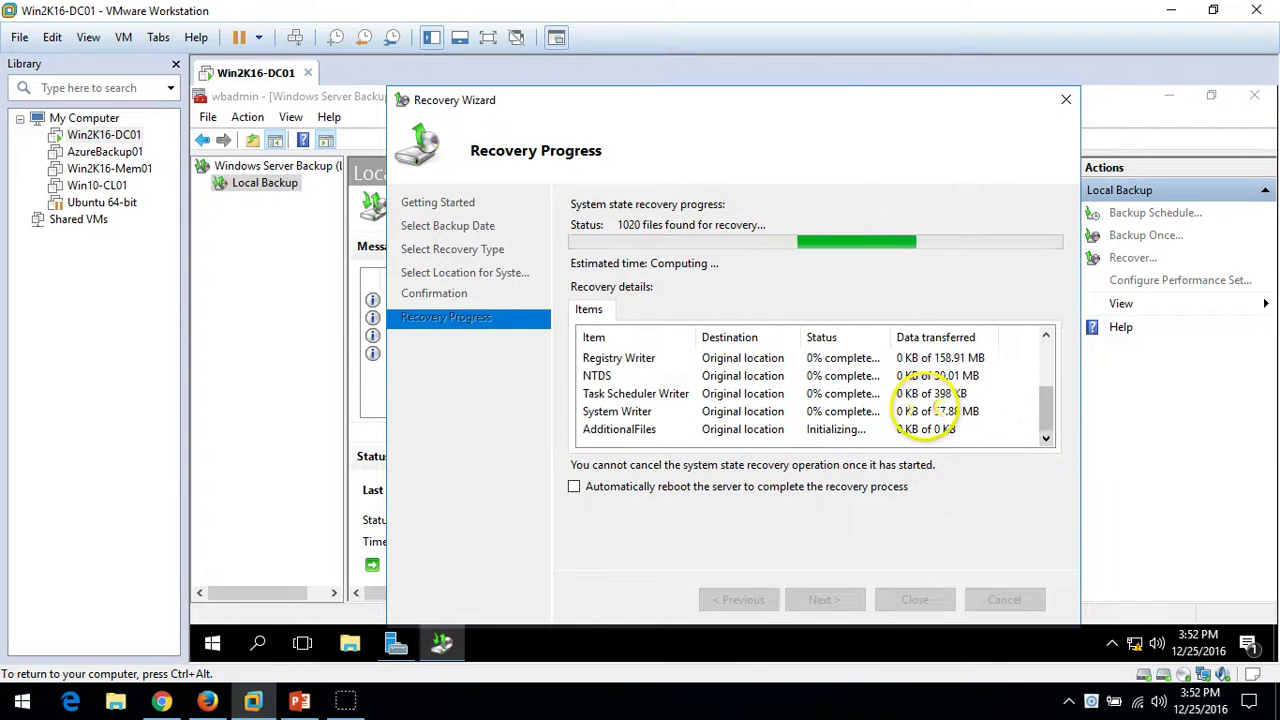
click(950, 413)
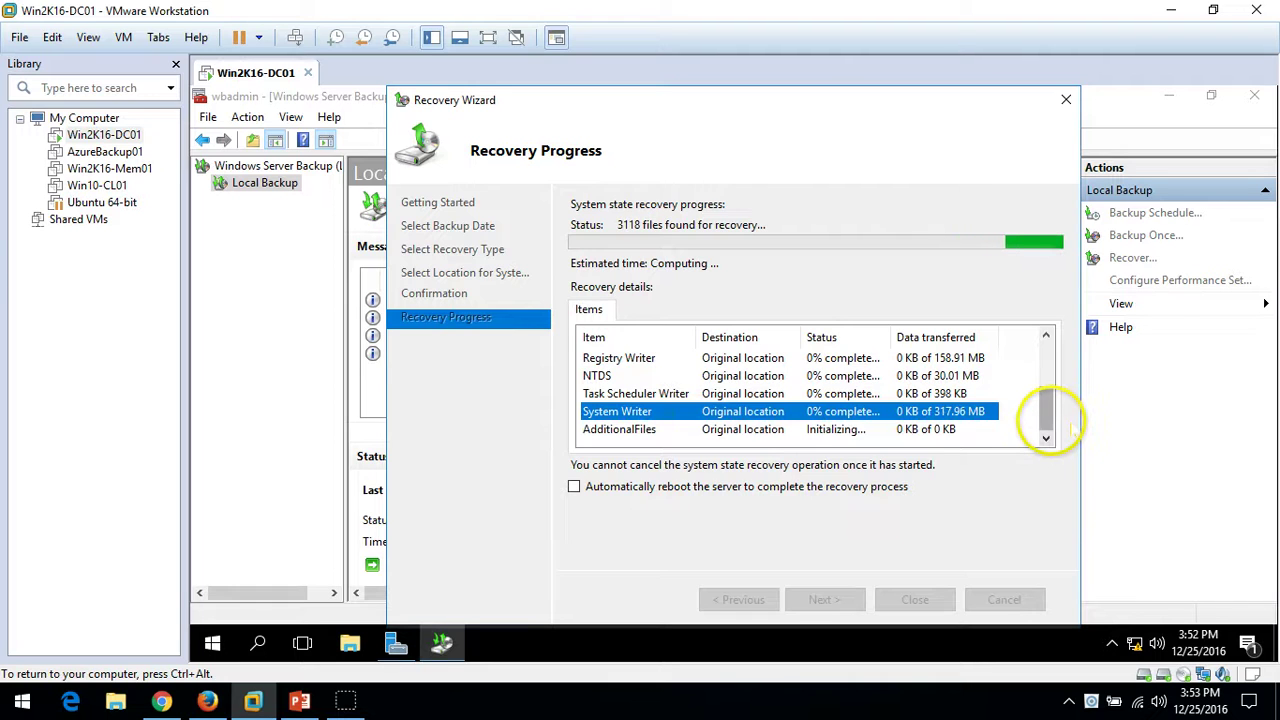
scroll(1049, 349, up, 2)
Review recovery items: performance counters, DFS Replication, COM+ REGDB, VSS Metadata Store, System Writer
scroll(1057, 363, down, 2)
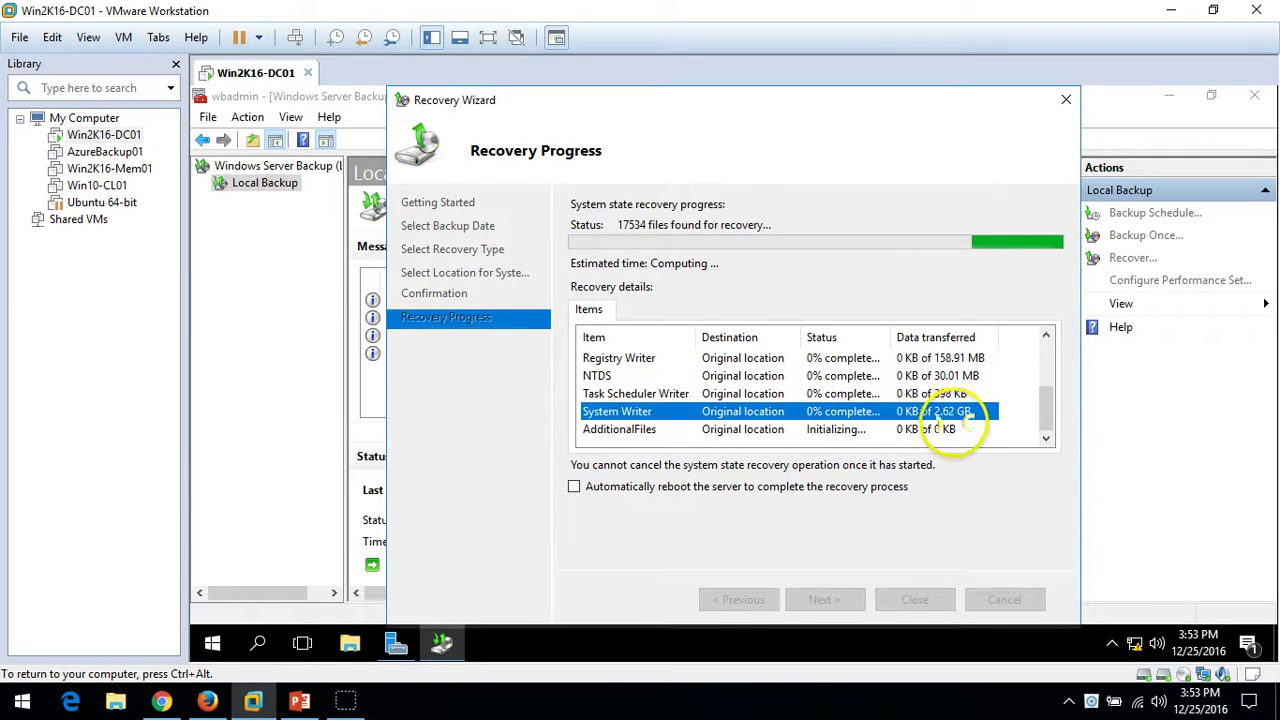
click(1046, 360)
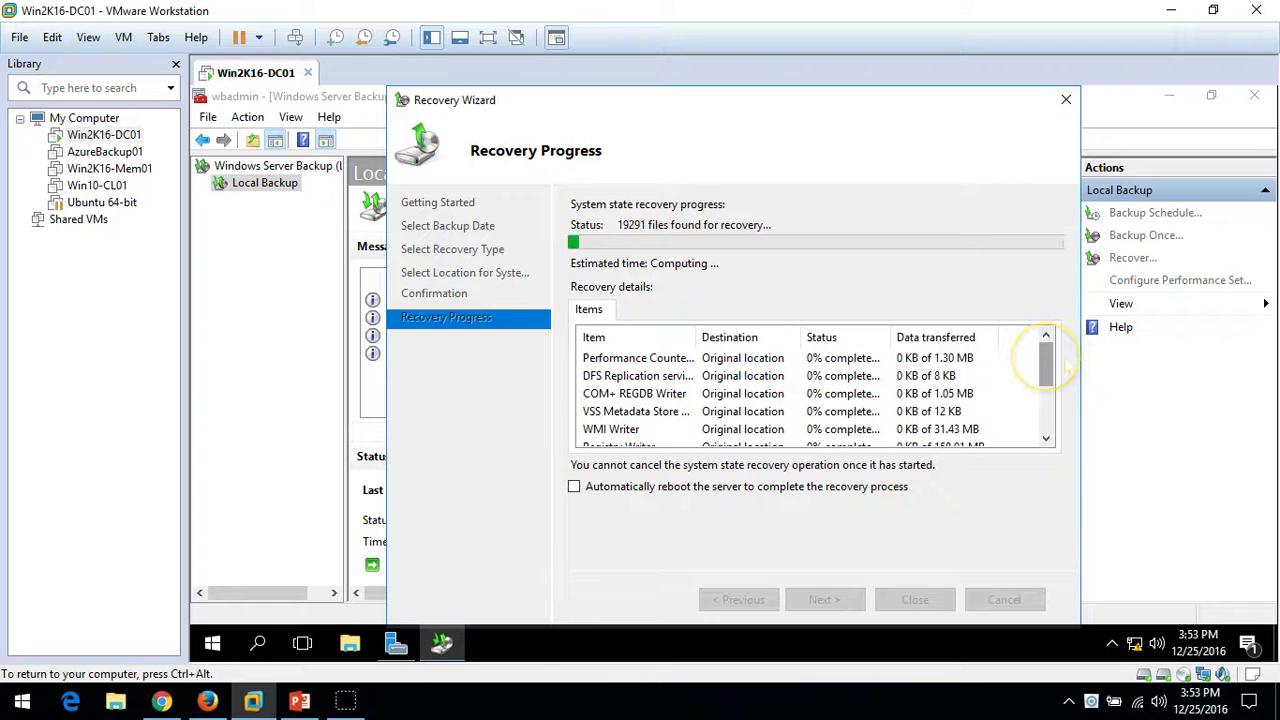
click(960, 360)
click(945, 376)
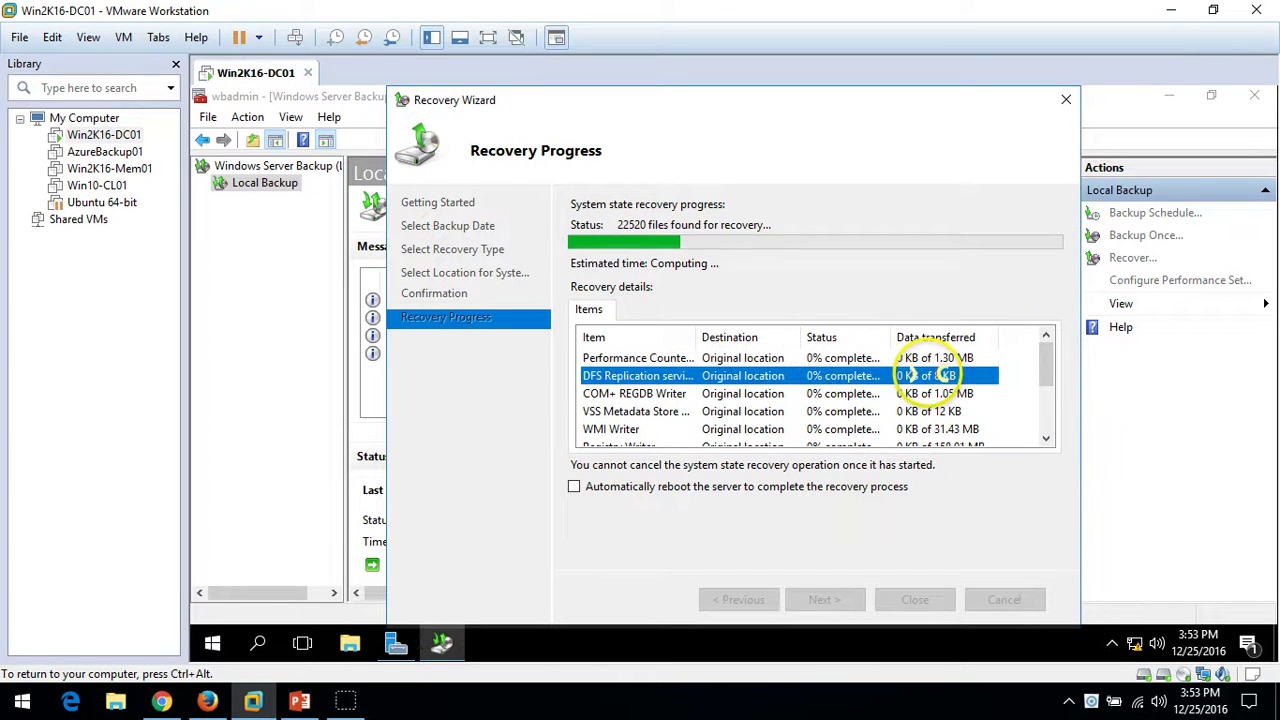
click(950, 393)
click(955, 411)
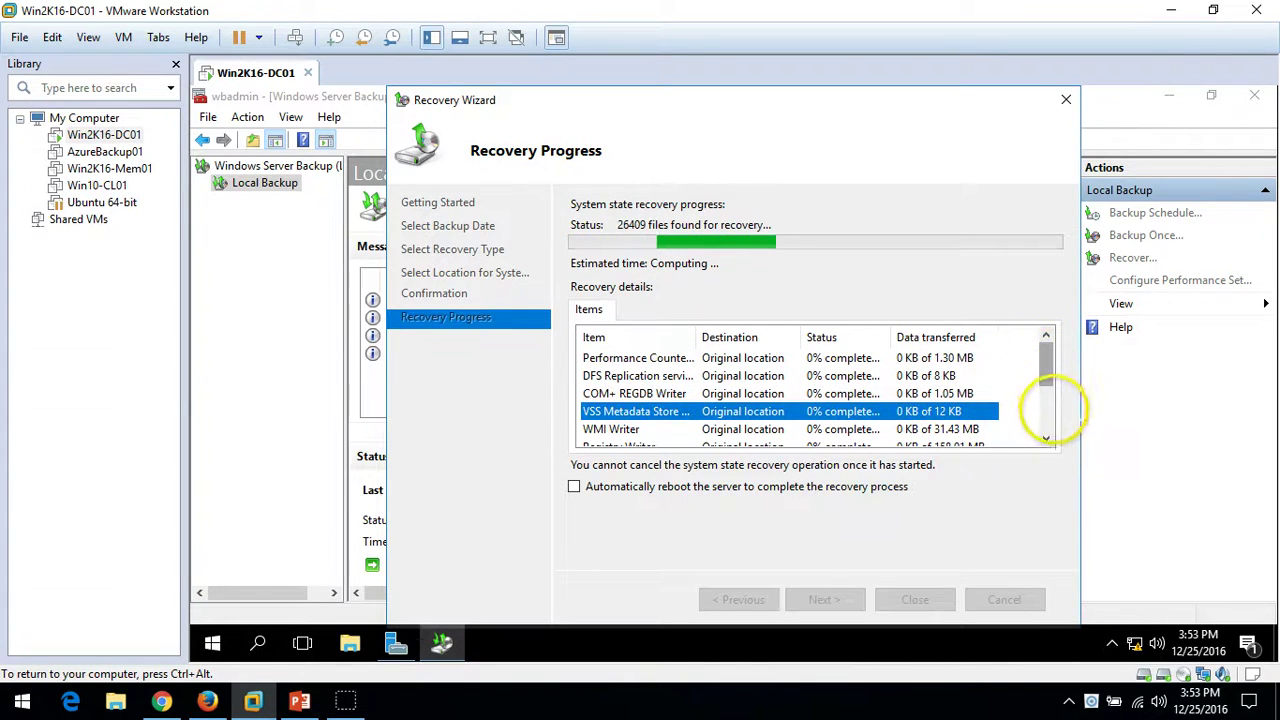
click(1046, 425)
click(1000, 412)
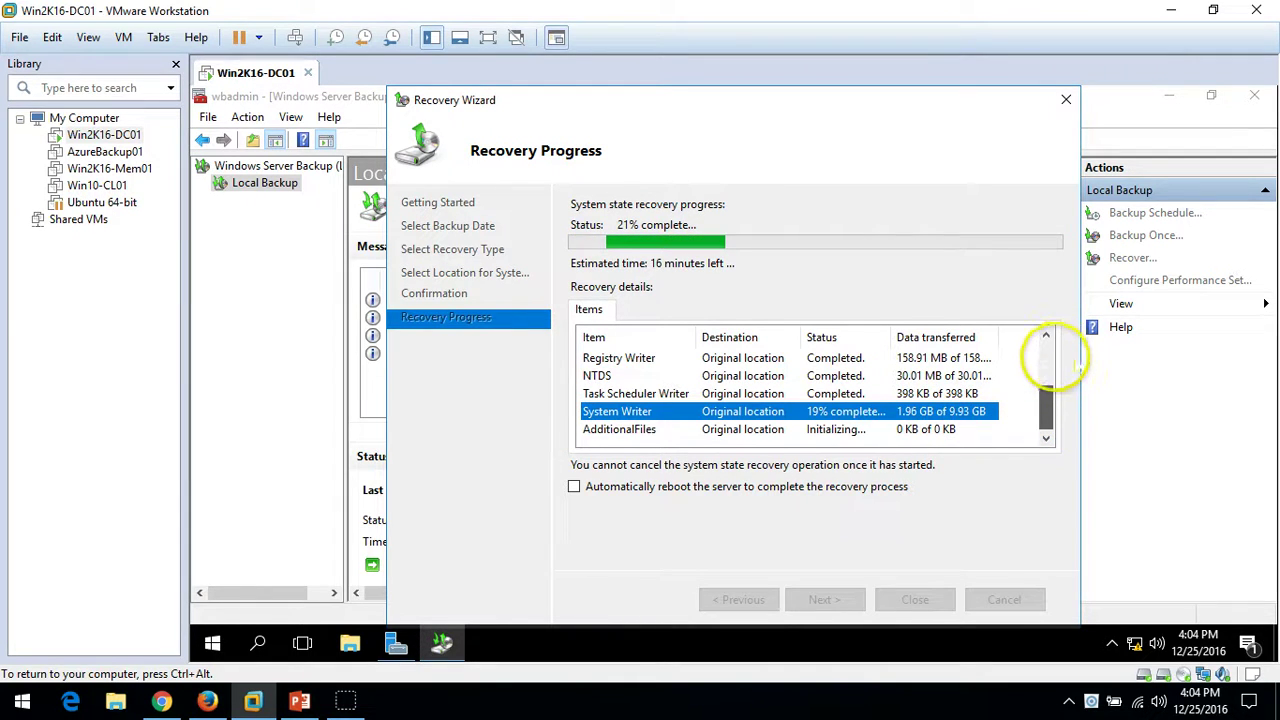
Recheck the completed performance counters item, the NTDS item and System Writer progress
scroll(1045, 355, up, 2)
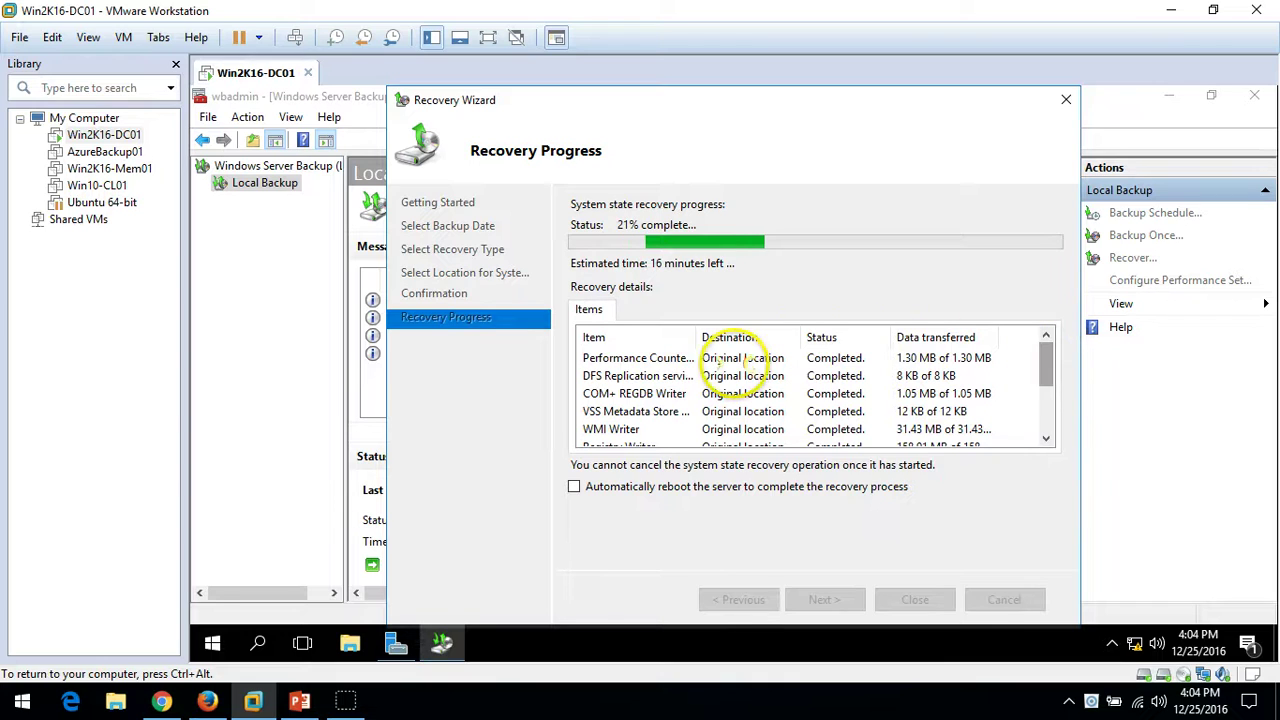
click(800, 360)
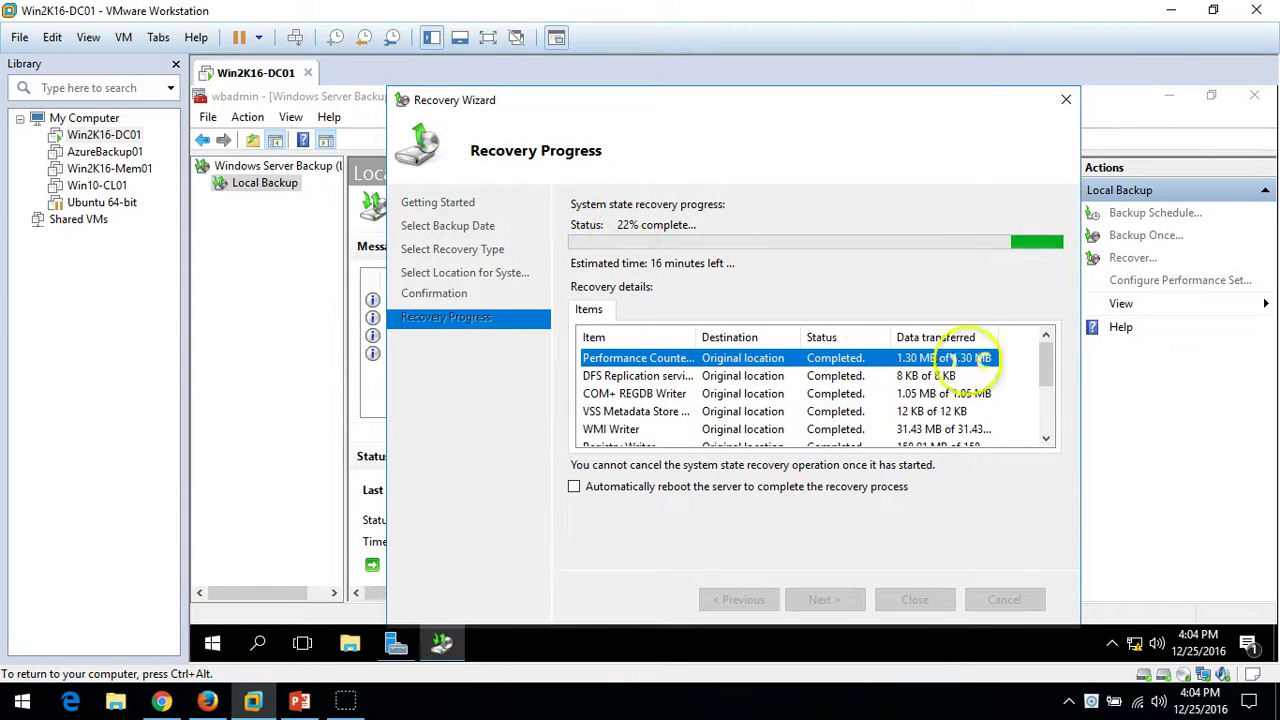
click(1045, 438)
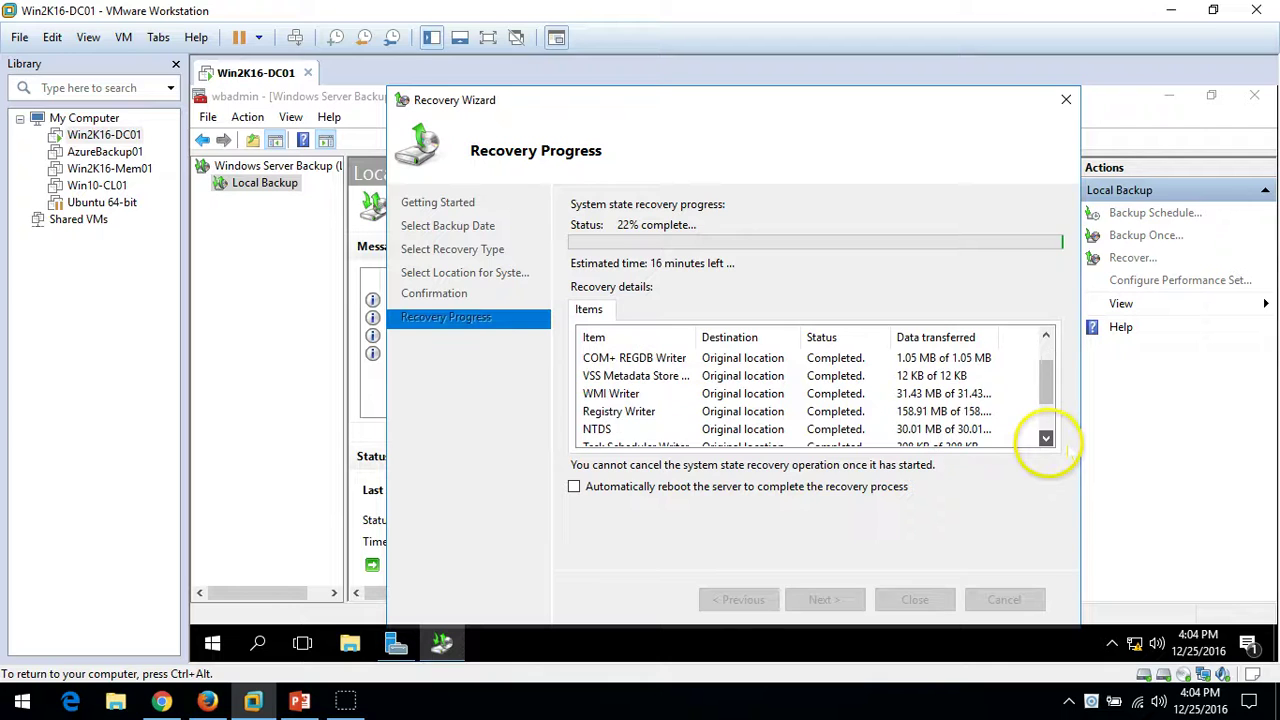
click(1045, 438)
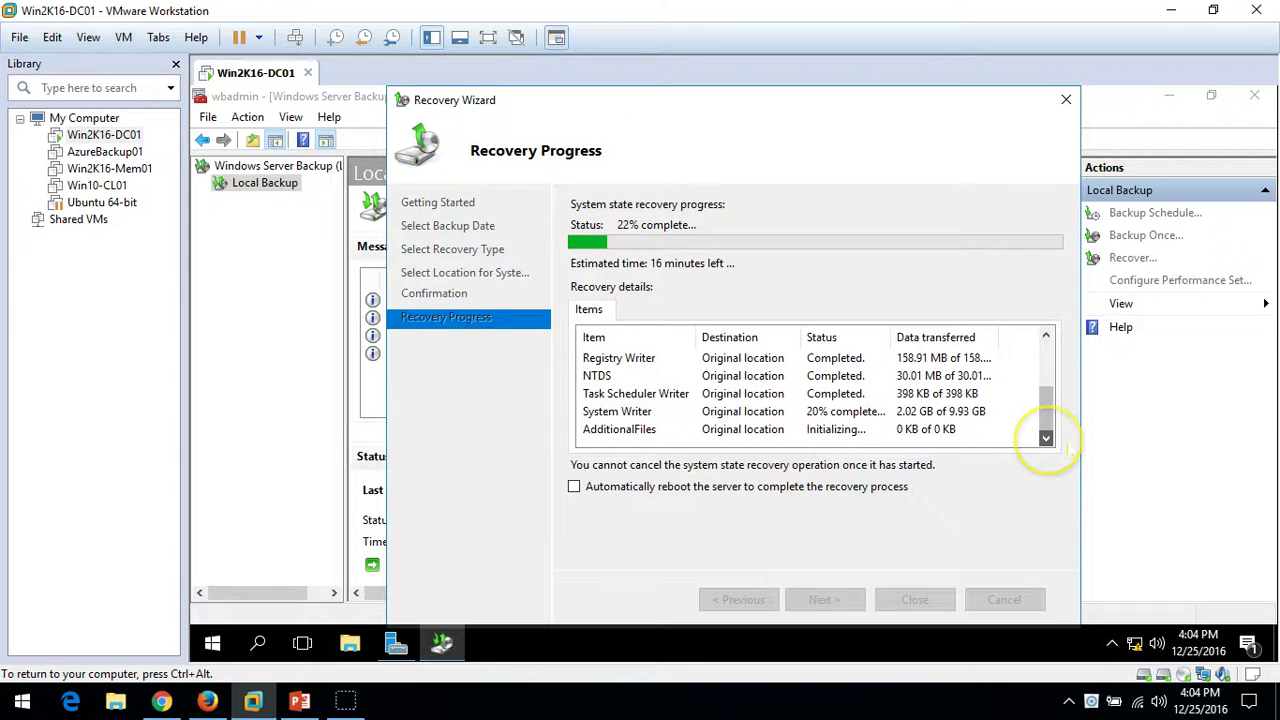
click(763, 413)
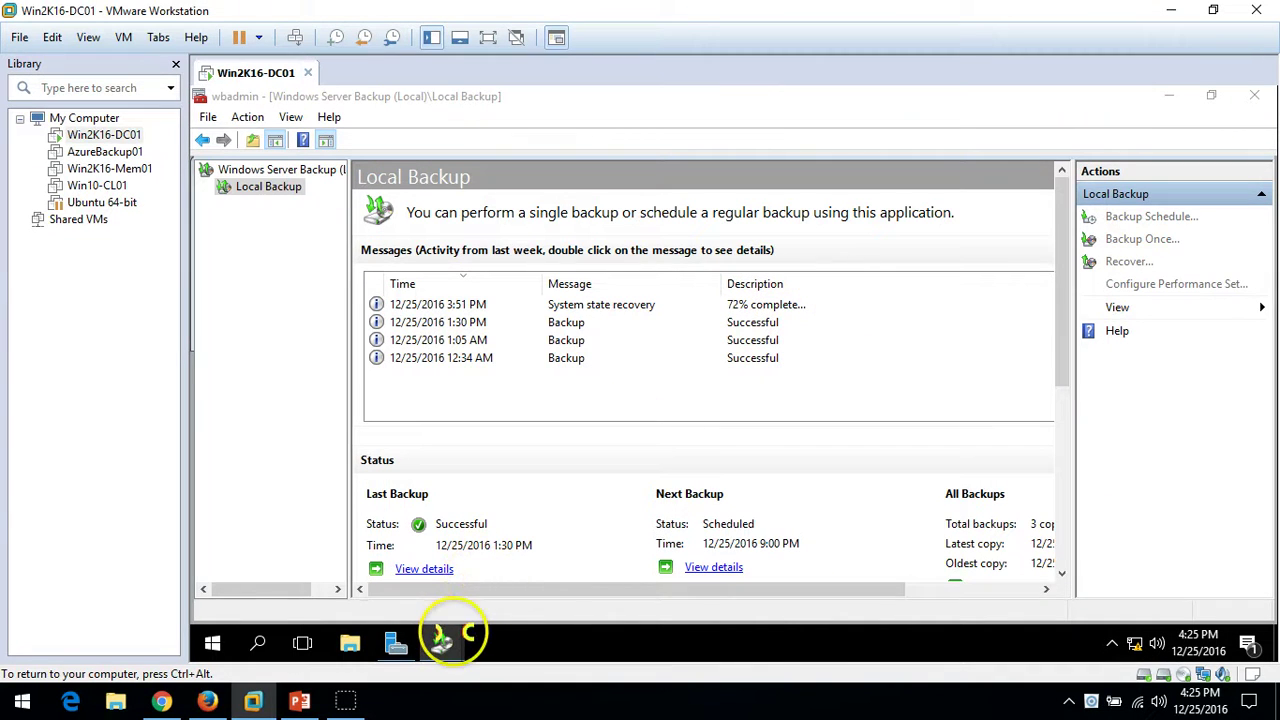
Reopen the recovery progress window and follow System Writer to 99% complete (9.91 of 9.93 GB)
click(444, 643)
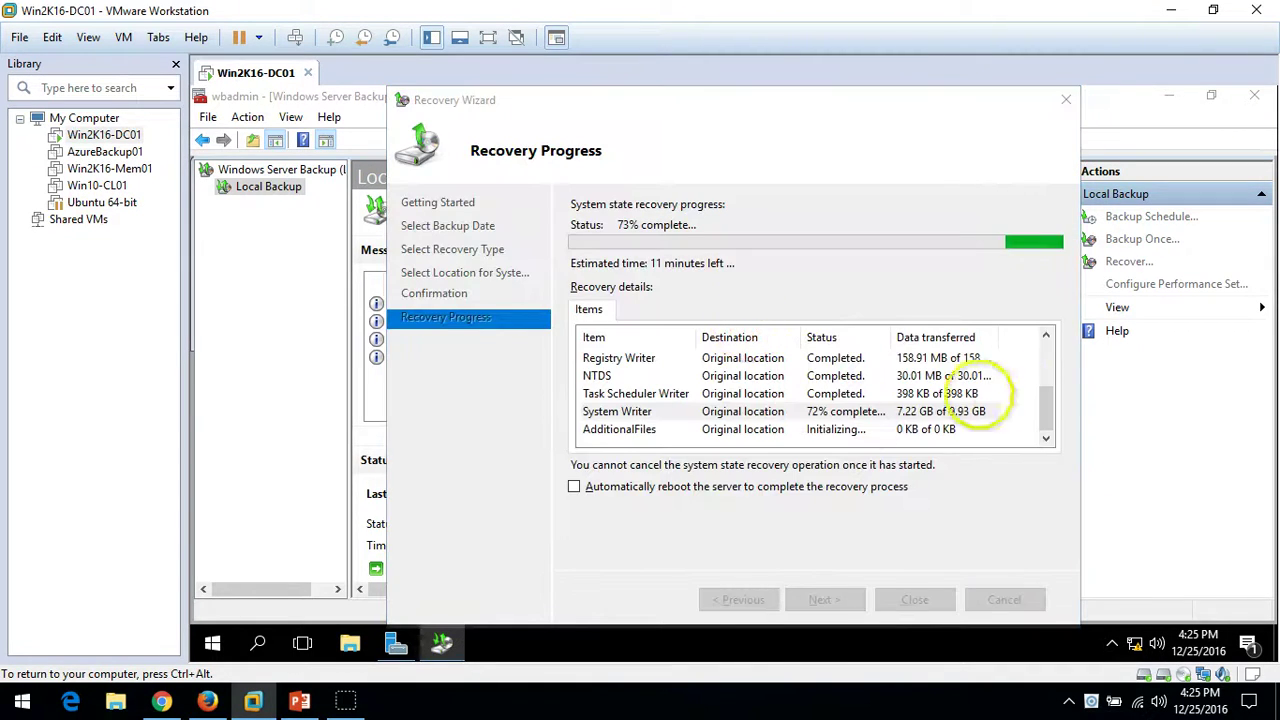
click(915, 414)
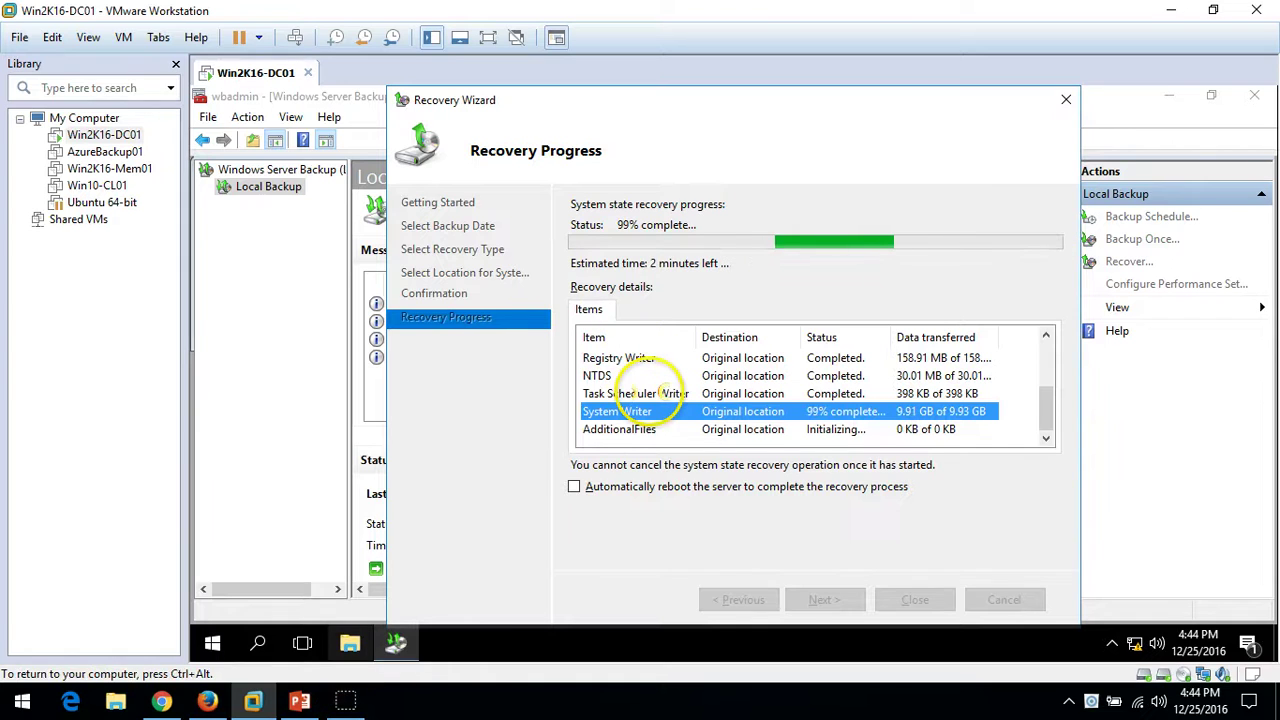
click(630, 393)
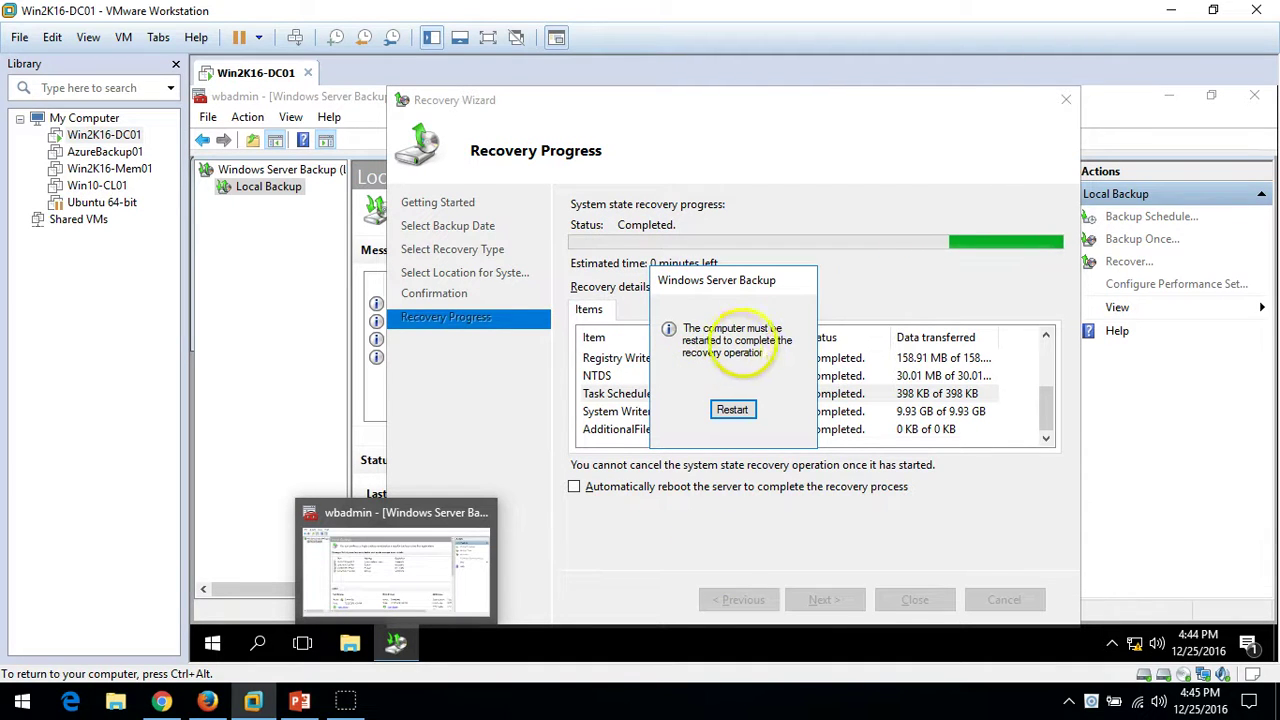
Restart Win2K16-DC01 from the Windows Server Backup prompt to finish the system state recovery
click(752, 411)
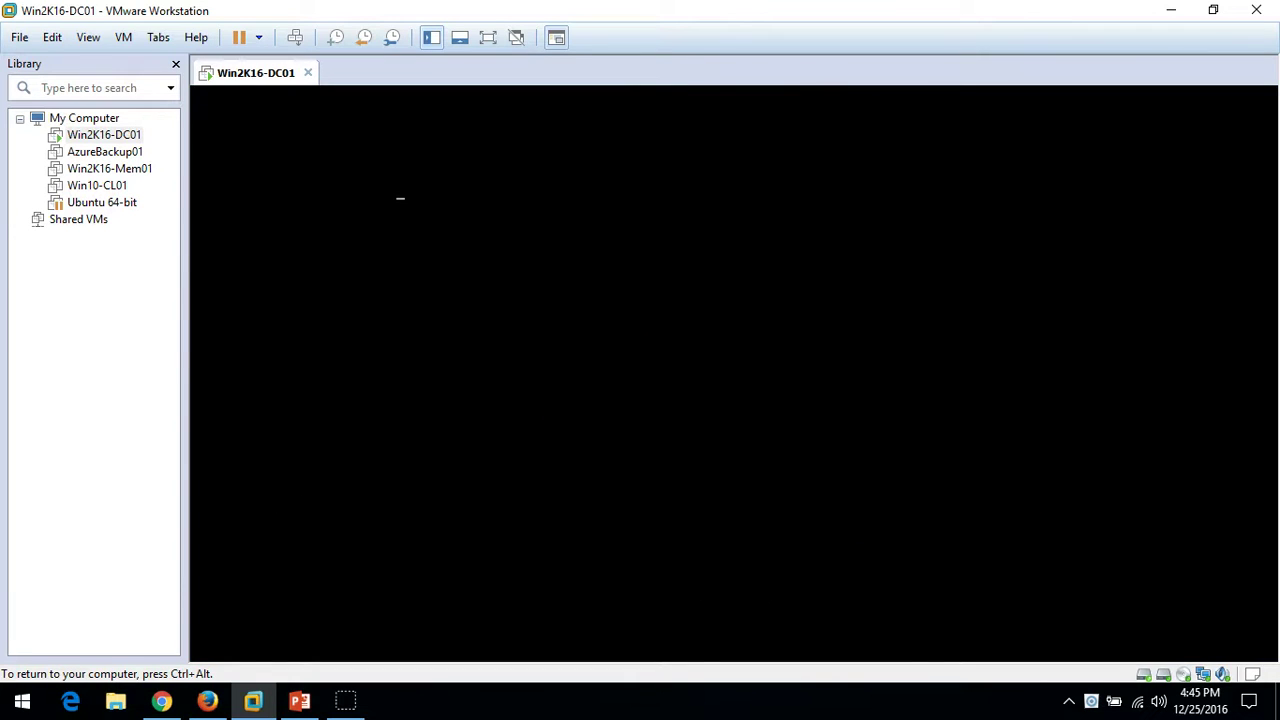
Sign in to the rebooted VM as domain administrator with the account password
click(1272, 564)
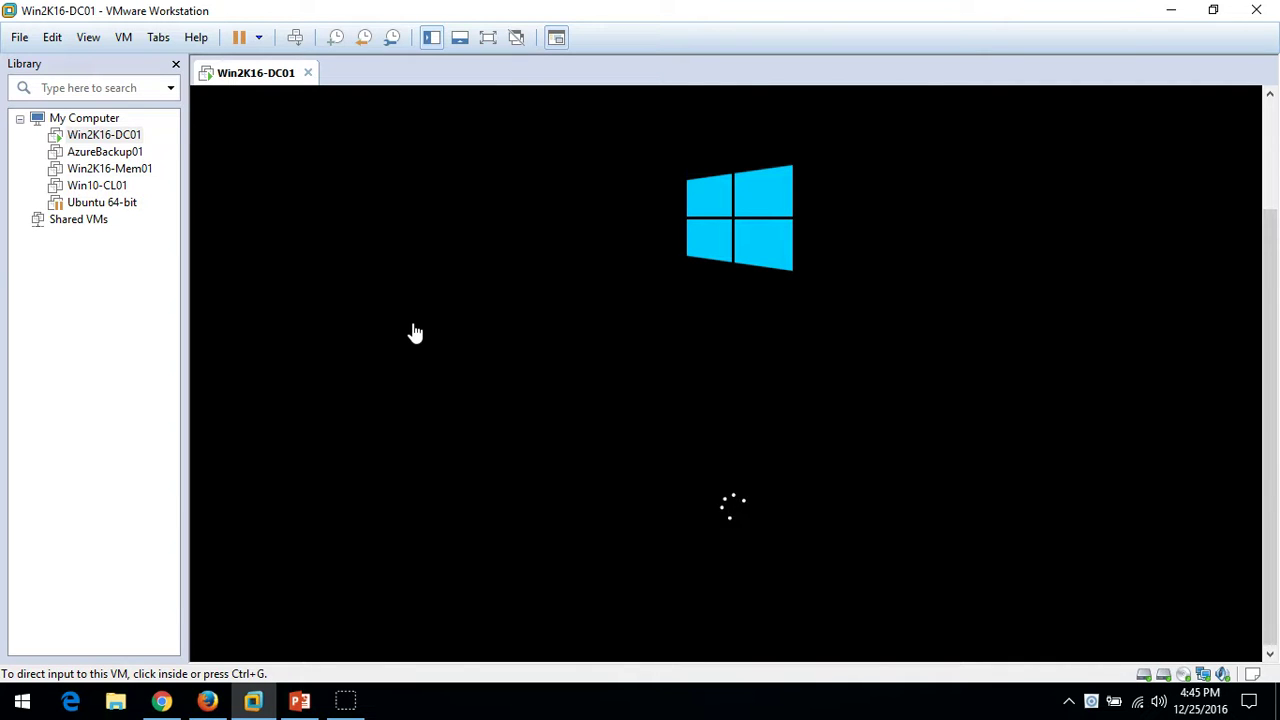
drag(410, 420, 398, 546)
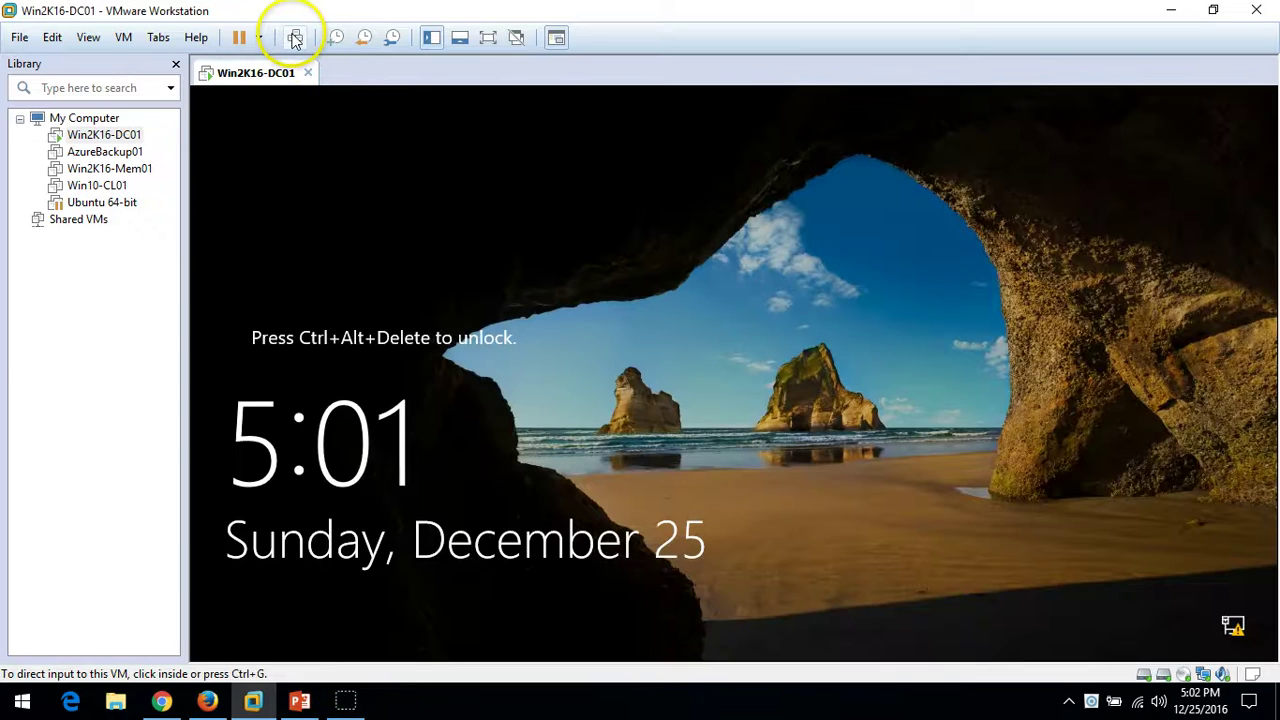
click(295, 37)
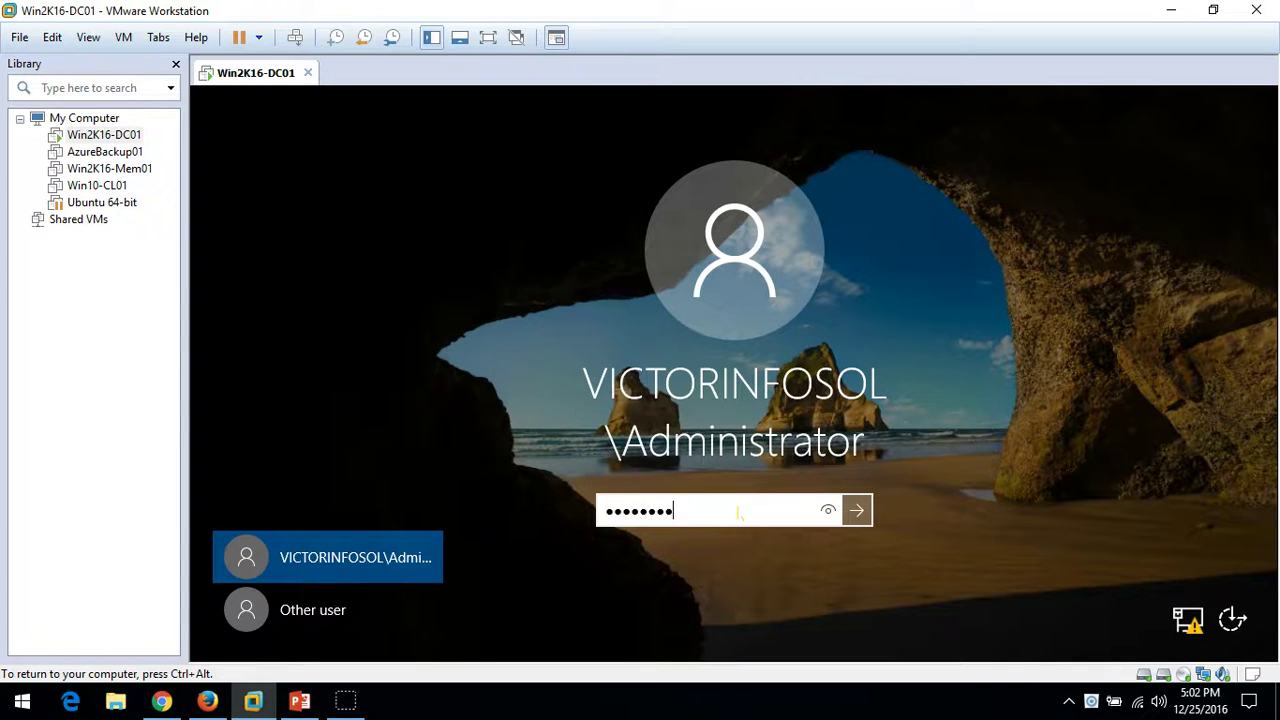
key(Return)
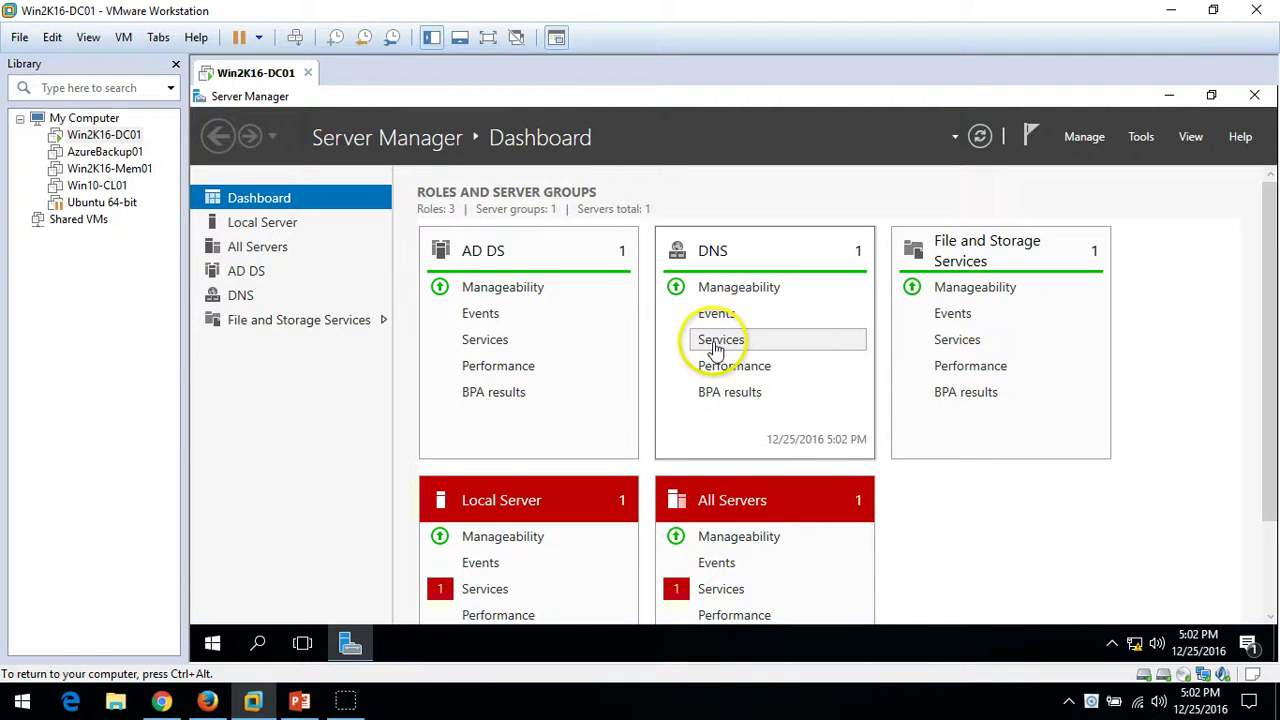
Start the stopped Sync Host_a3288 service from the All Servers tile and refresh the dashboard
click(712, 591)
click(600, 329)
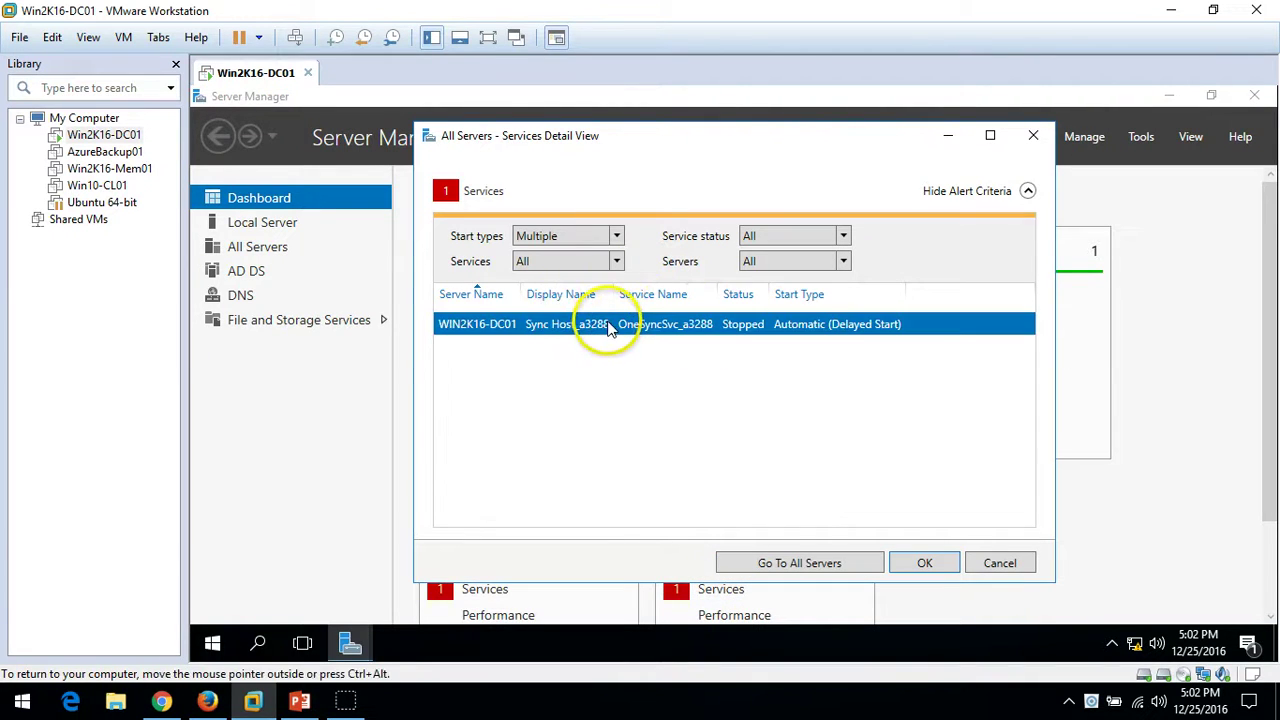
right_click(608, 328)
click(650, 335)
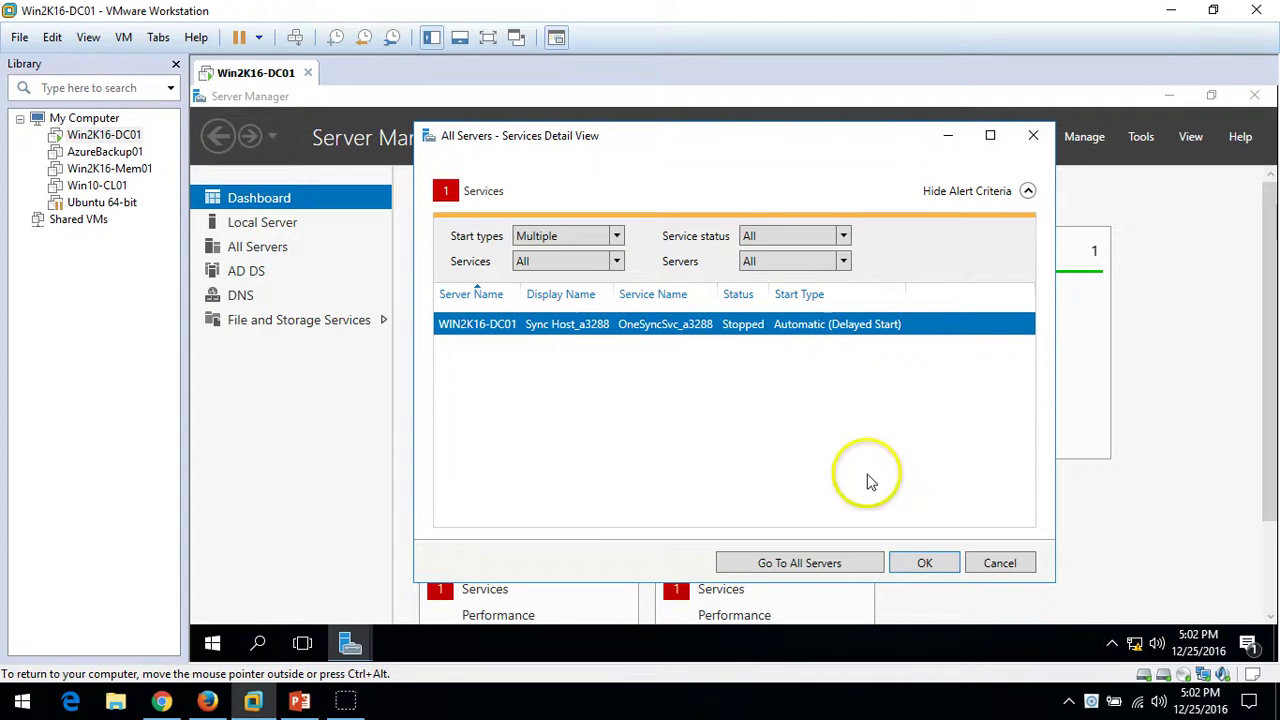
click(920, 565)
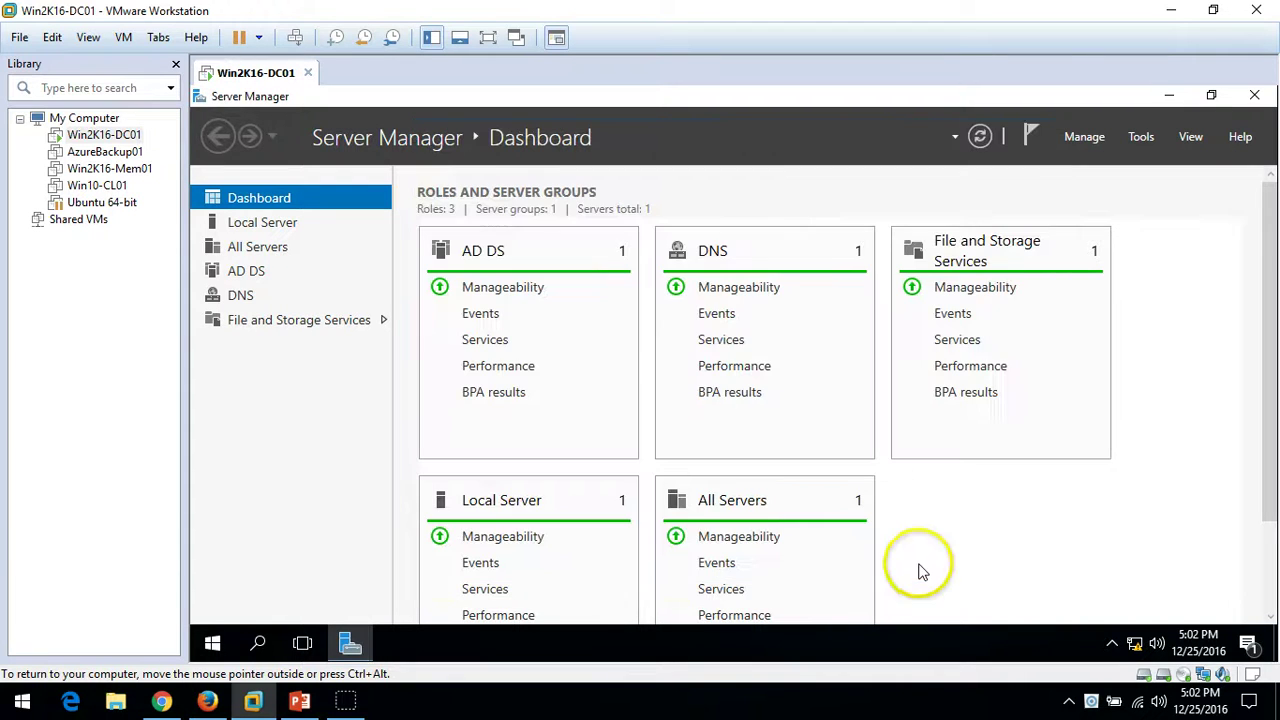
click(980, 137)
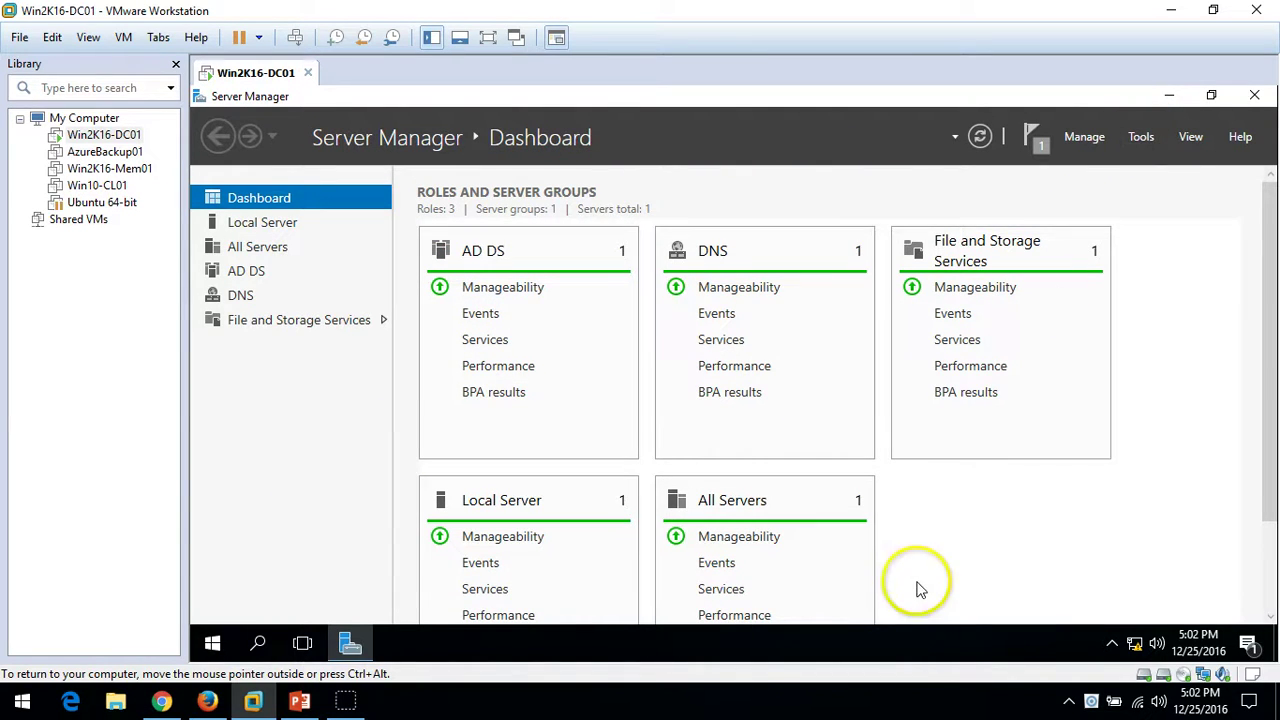
click(1140, 137)
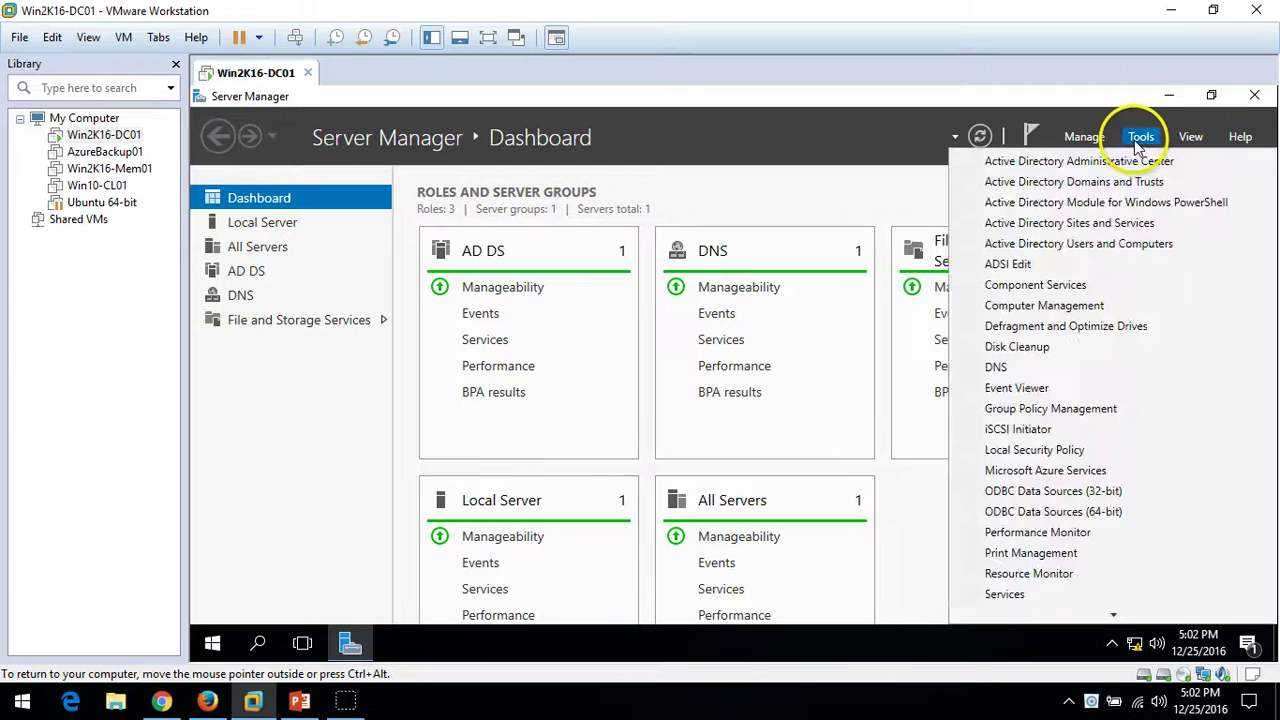
In Active Directory Users and Computers, check INDIA's restored computers and Servers OU, declining an accidental container move
click(1116, 246)
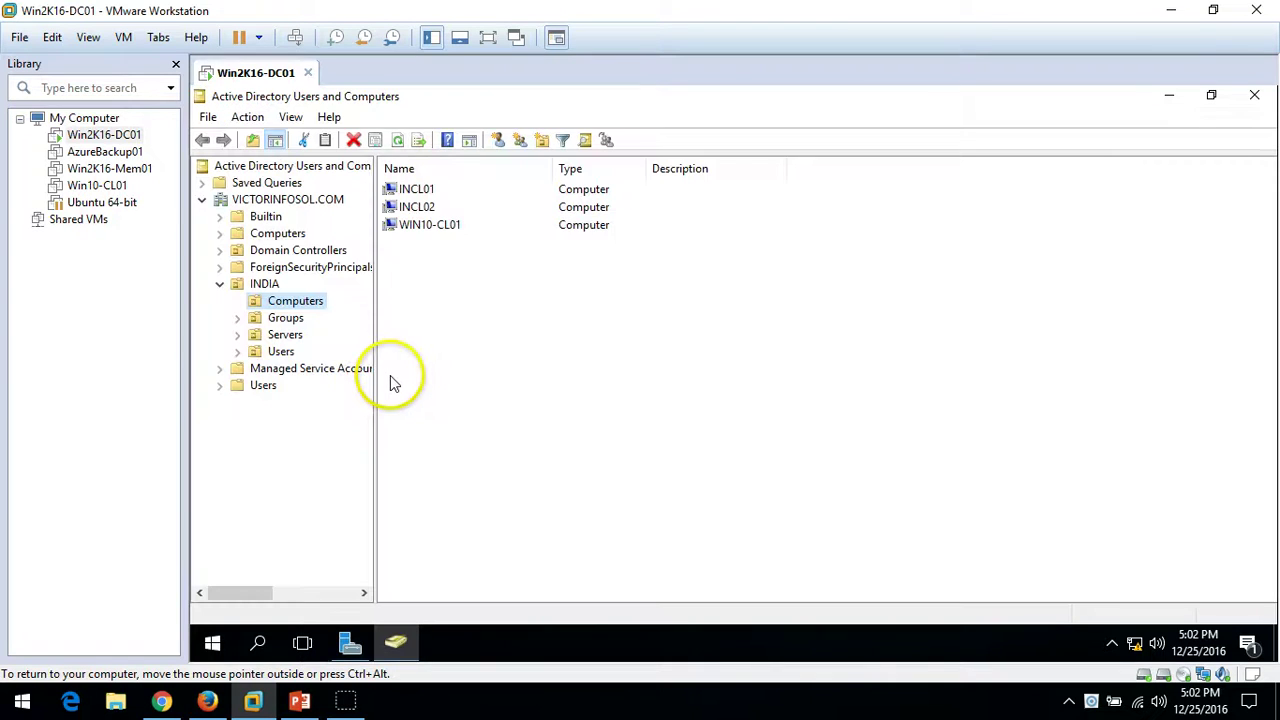
drag(430, 260, 440, 197)
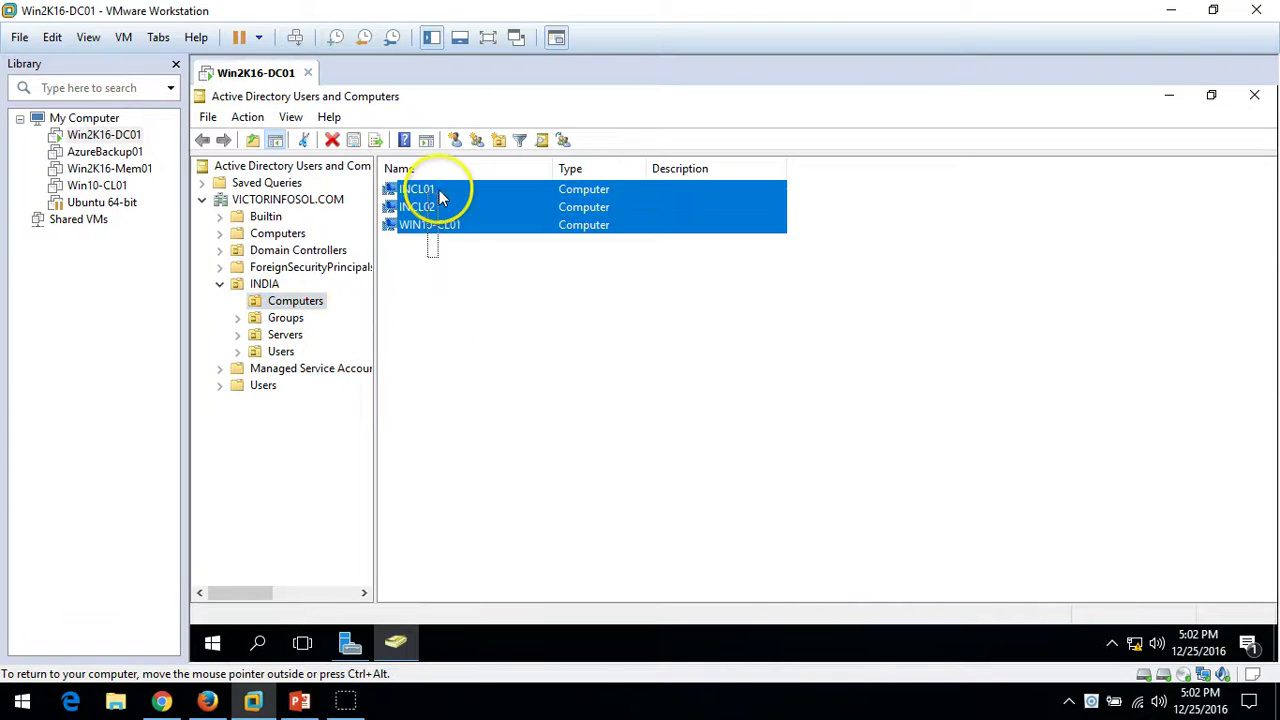
click(423, 245)
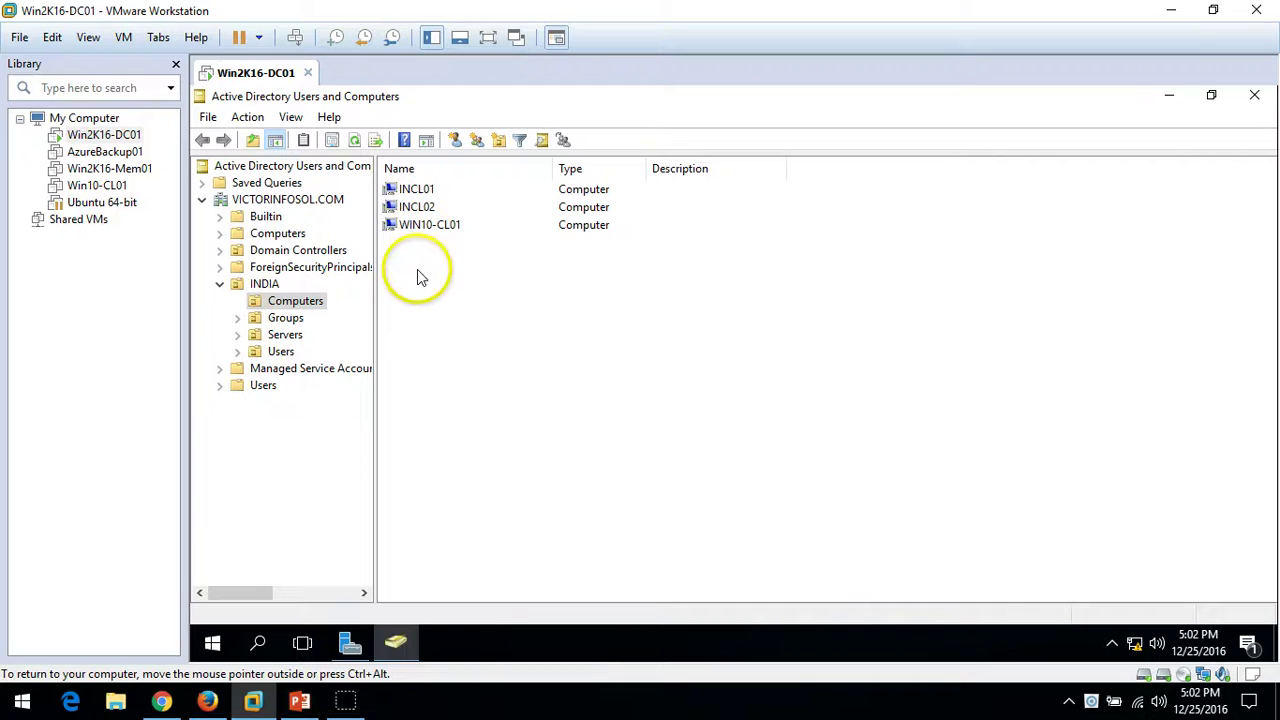
click(285, 334)
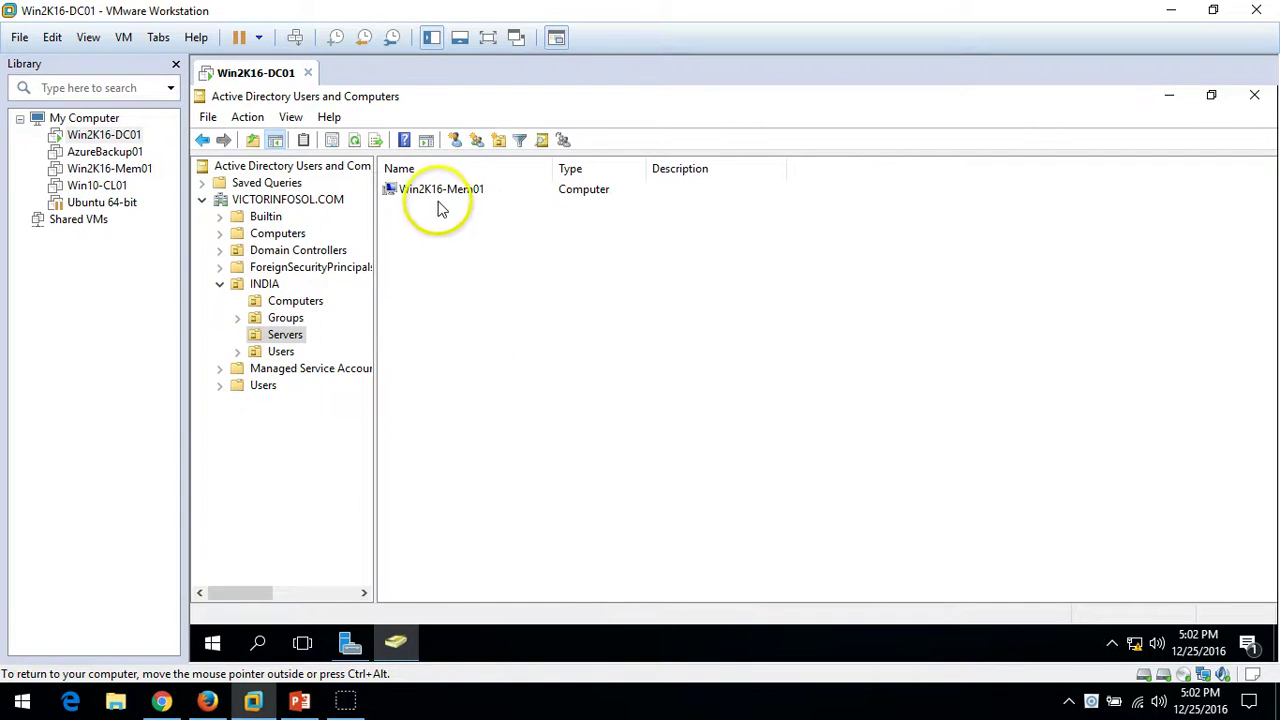
click(268, 368)
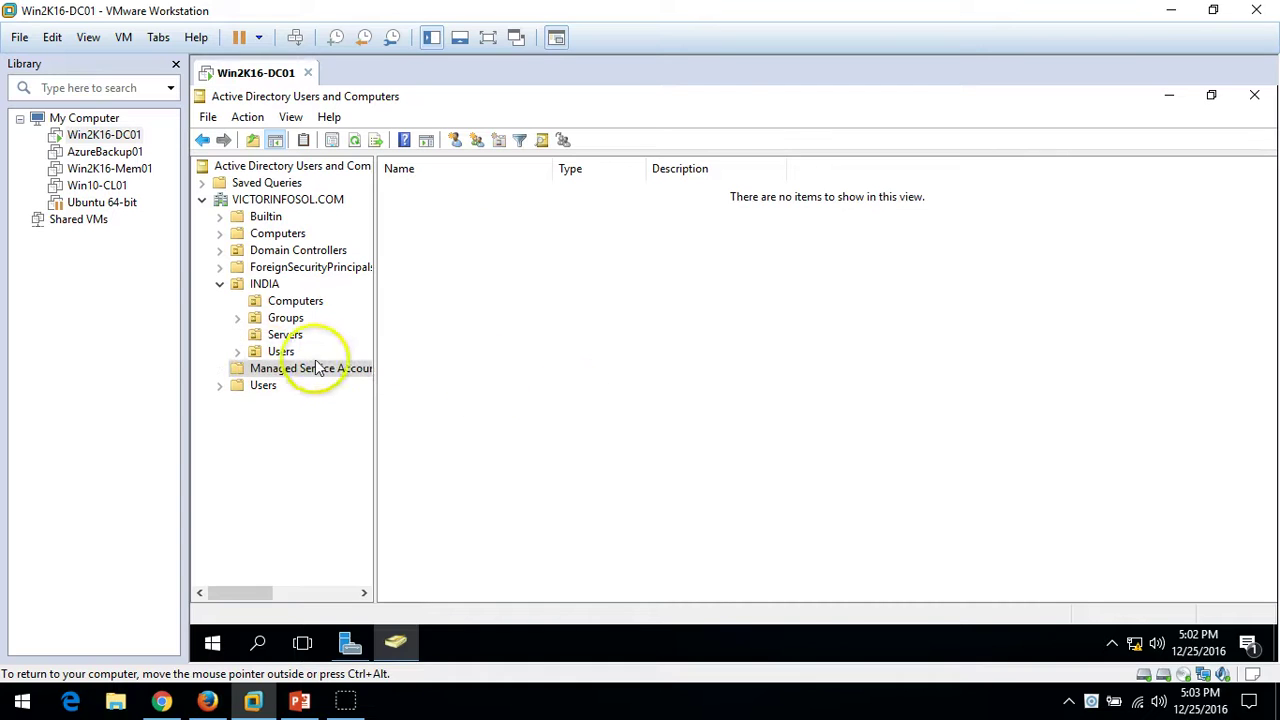
drag(287, 362, 285, 345)
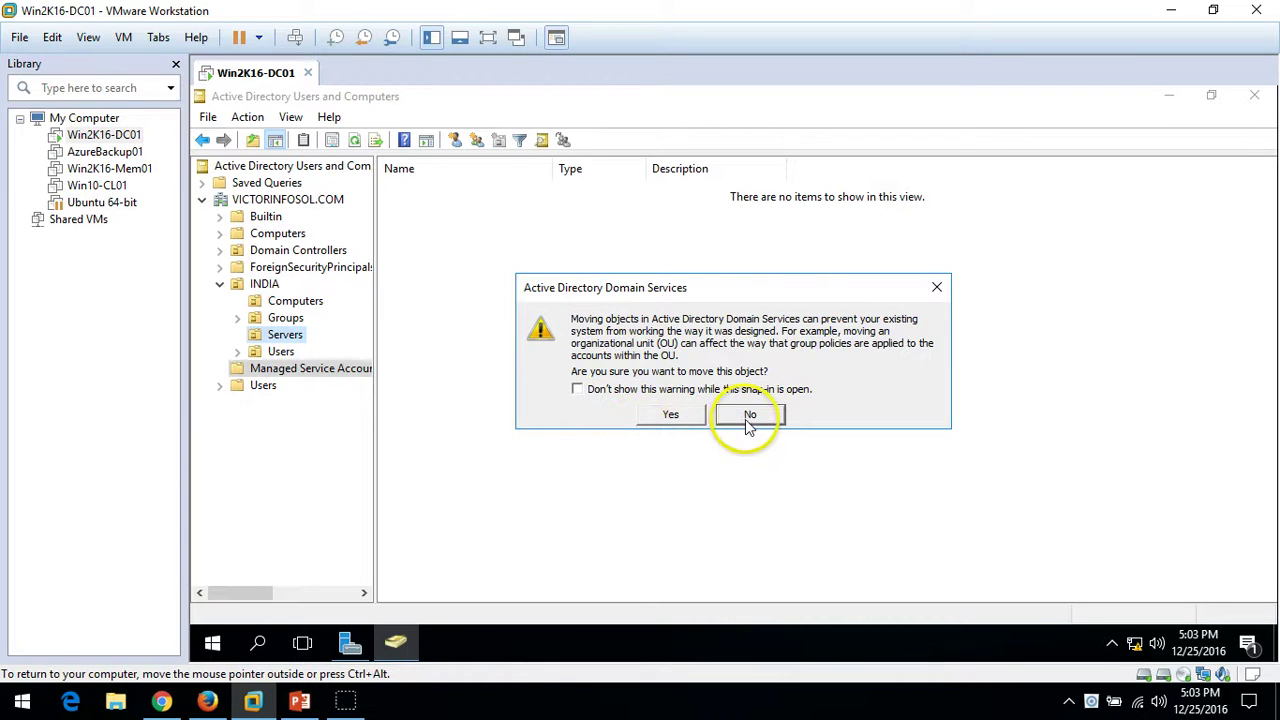
click(748, 418)
Verify restored users ServerAdmin, User01 and User02 in INDIA, then close the console
click(281, 351)
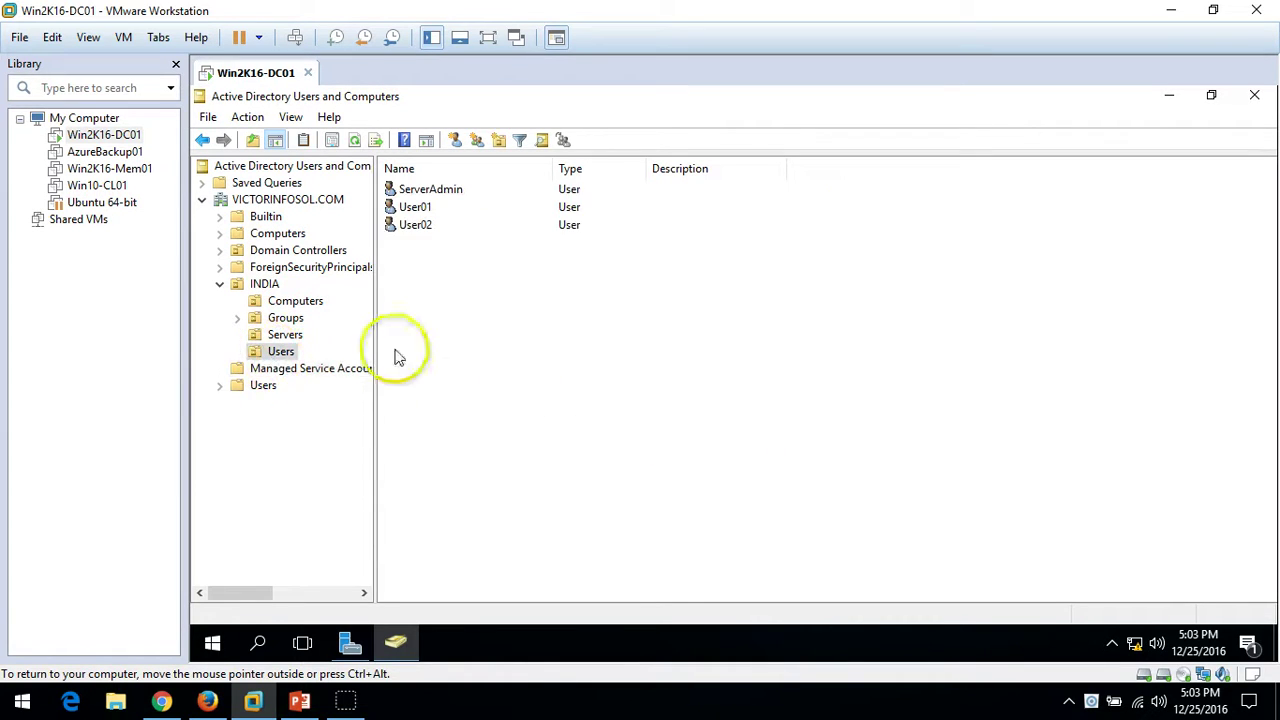
drag(462, 272, 495, 127)
click(763, 390)
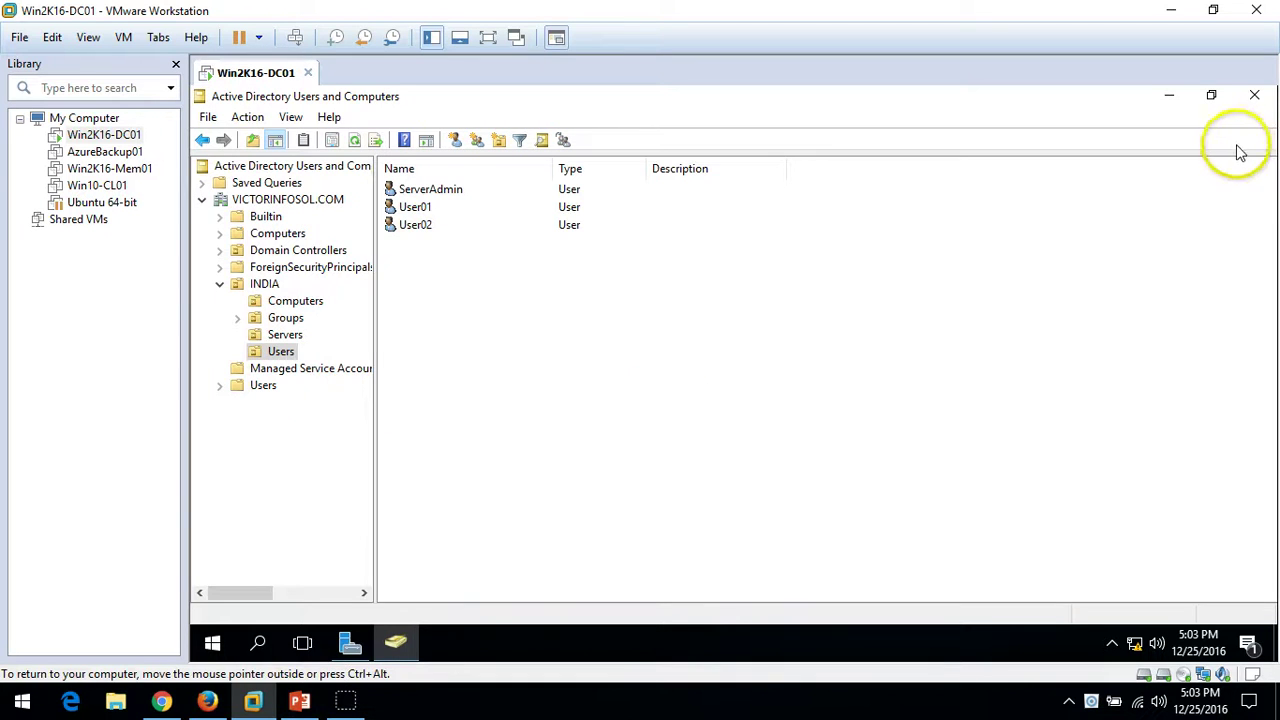
click(1246, 104)
click(1141, 136)
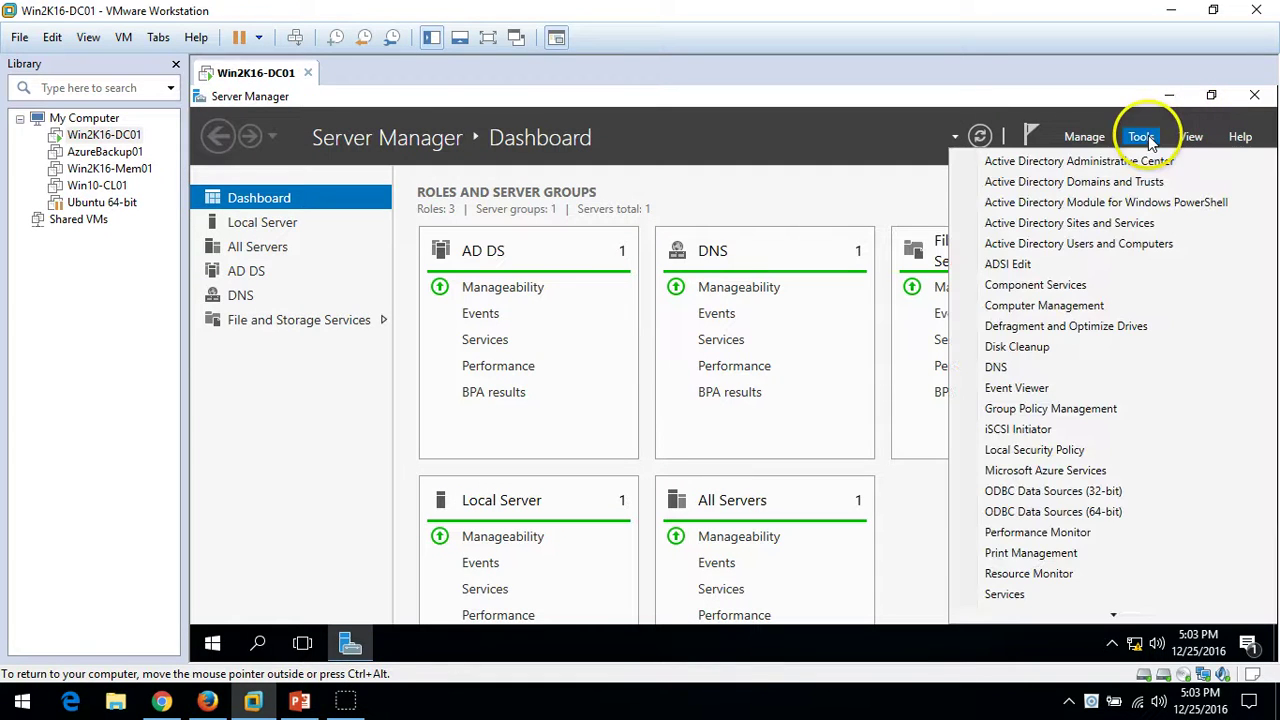
Confirm Windows Server Backup logged the 4:44 PM system state recovery as Successful, then return to PowerPoint
click(1122, 618)
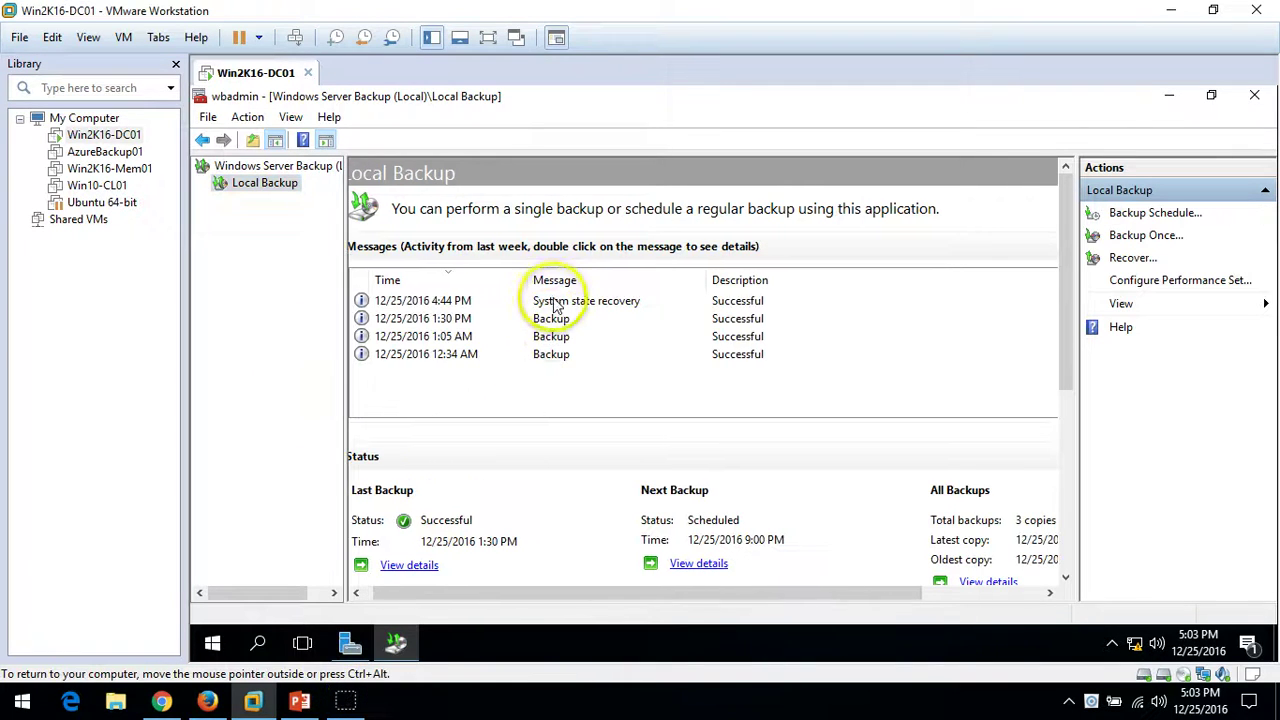
click(544, 306)
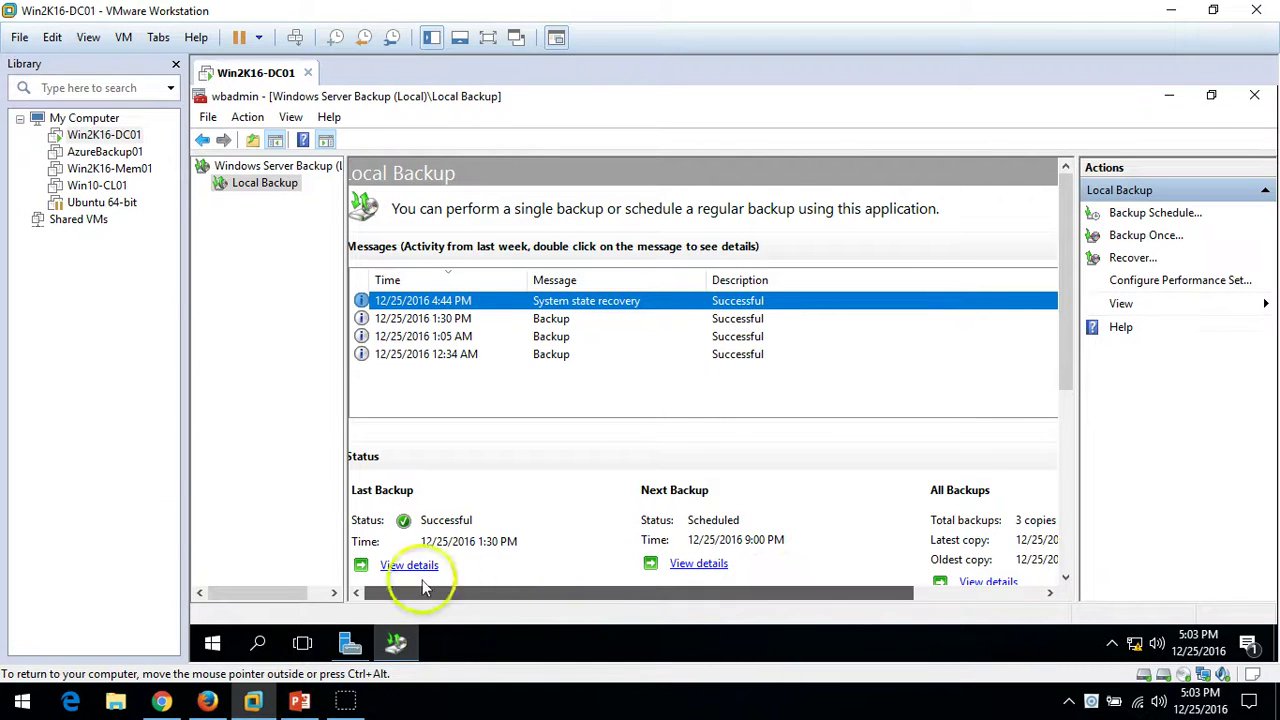
click(303, 699)
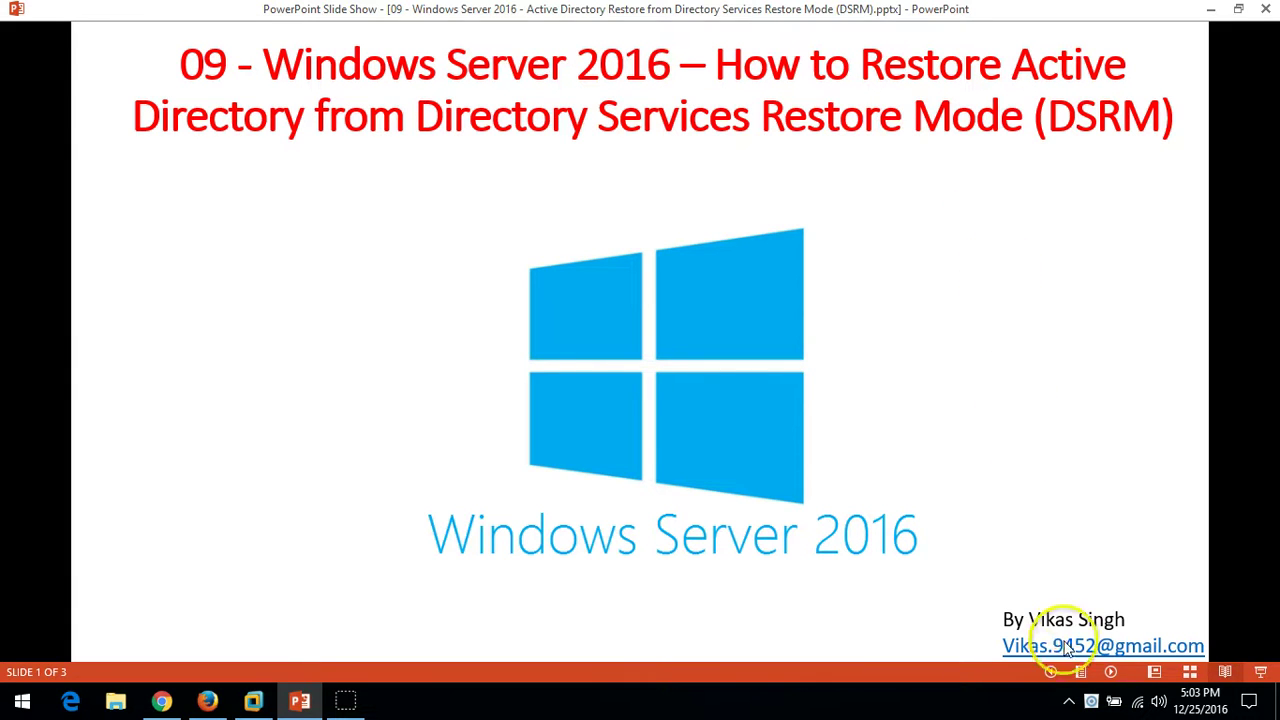
Advance the slide show two slides to the closing thank-you slide 3 of 3
click(1110, 672)
click(1110, 672)
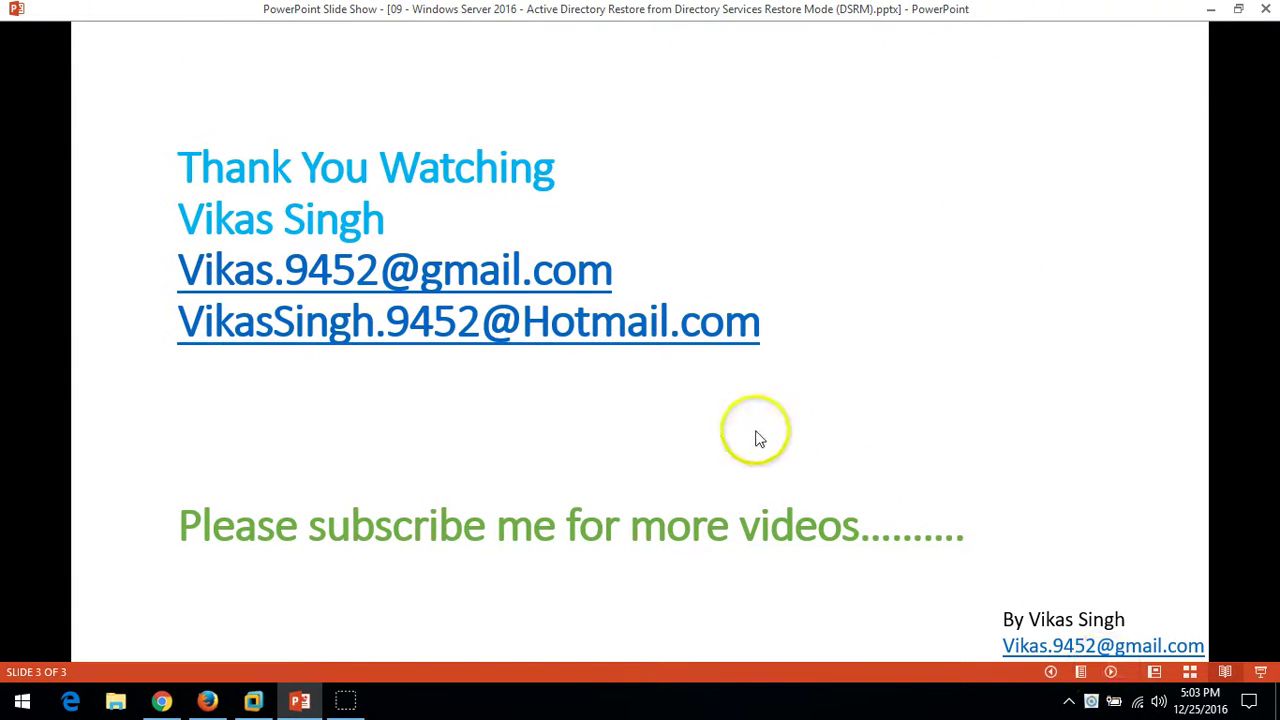